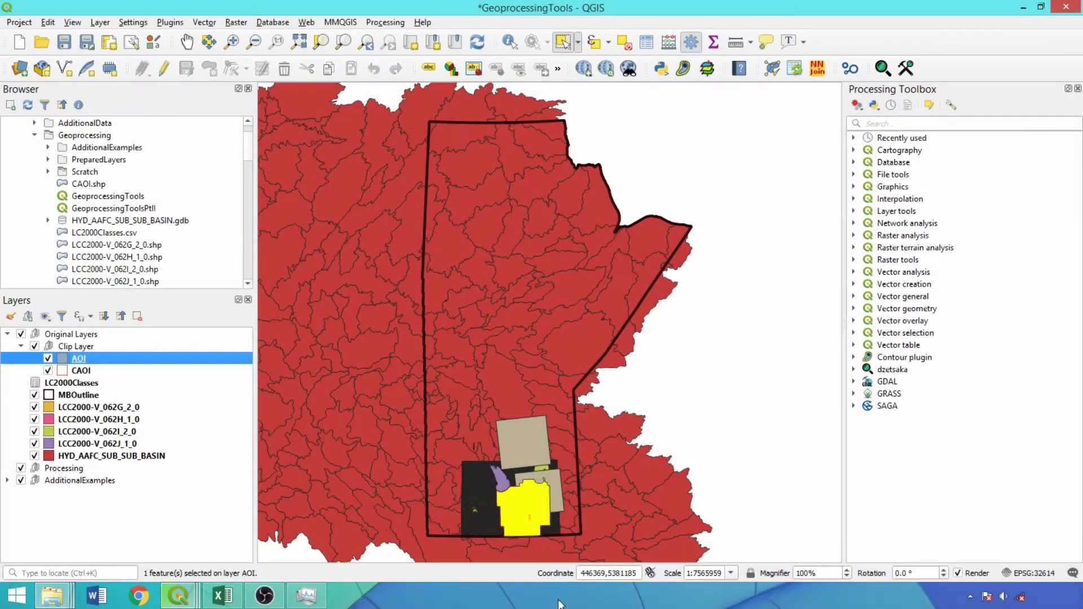
# Hide the AOI layer and open Select by Location for the HYD_AAFC_SUB_SUB_BASIN layer
pyautogui.click(48, 359)
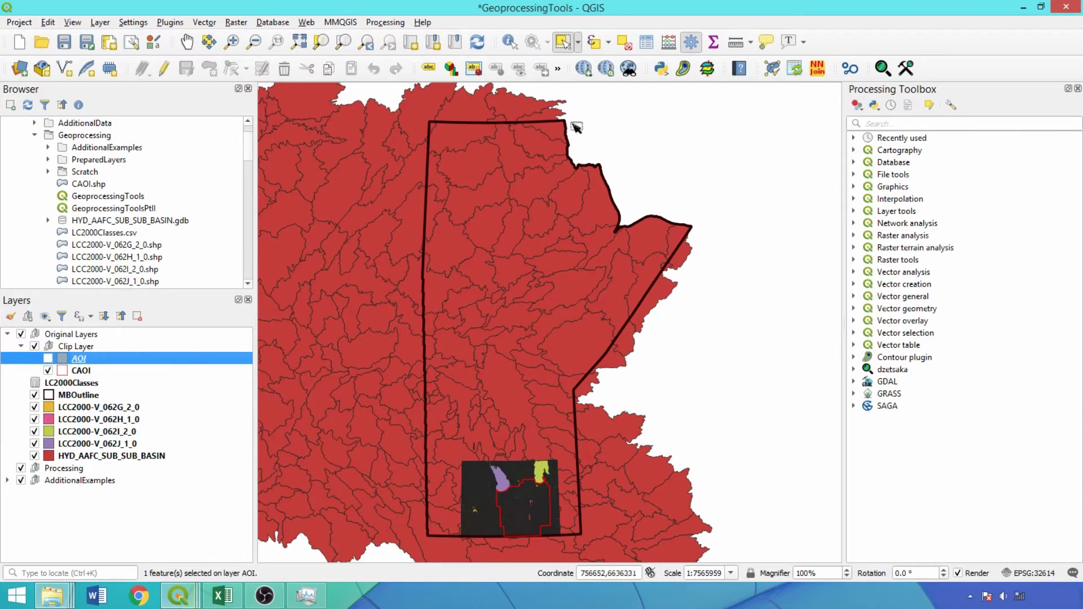
pyautogui.click(925, 123)
pyautogui.write('Select')
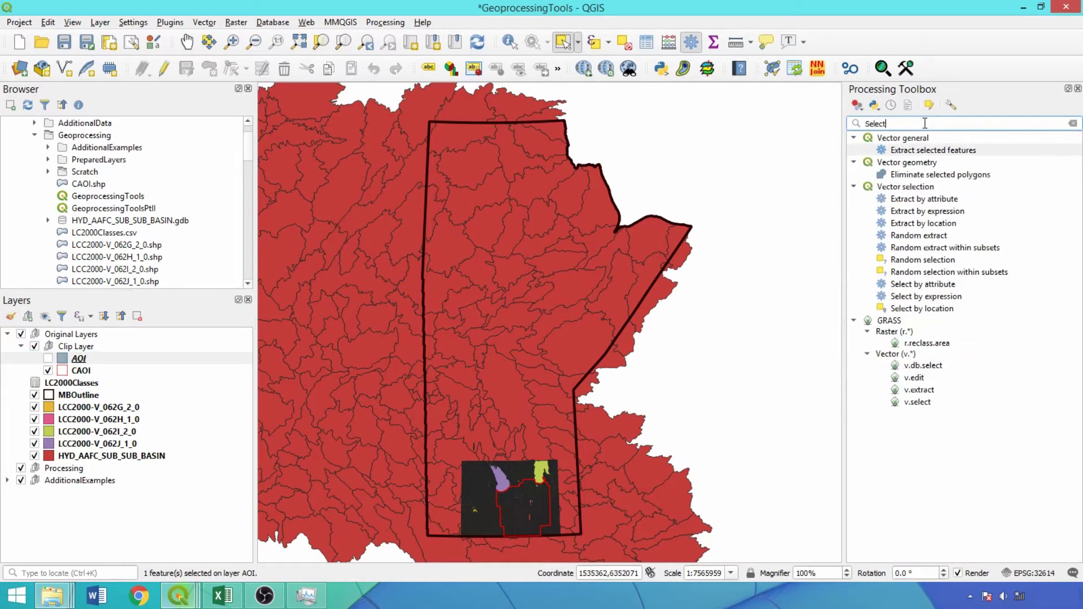
pyautogui.click(162, 458)
pyautogui.doubleClick(936, 309)
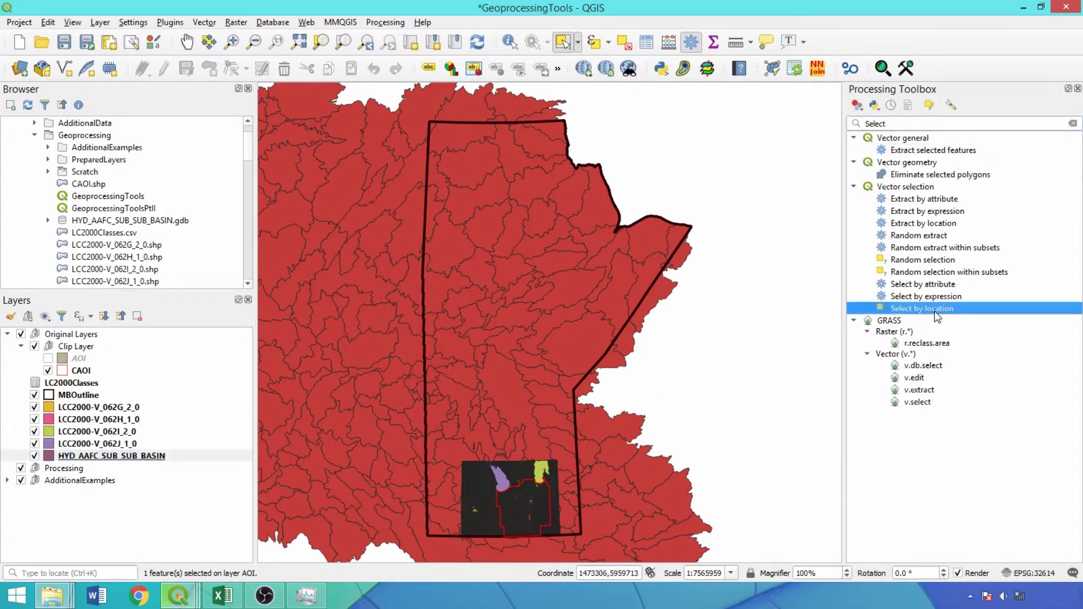
# Select basins that intersect, overlap or lie within MBOutline as a new selection, then zoom out
pyautogui.click(339, 203)
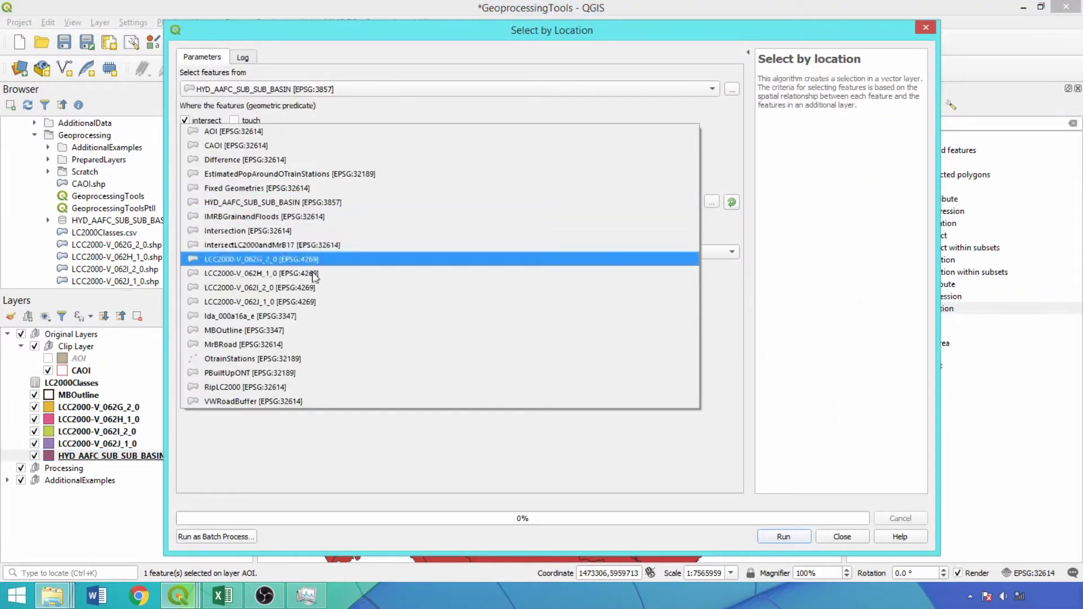
pyautogui.click(292, 350)
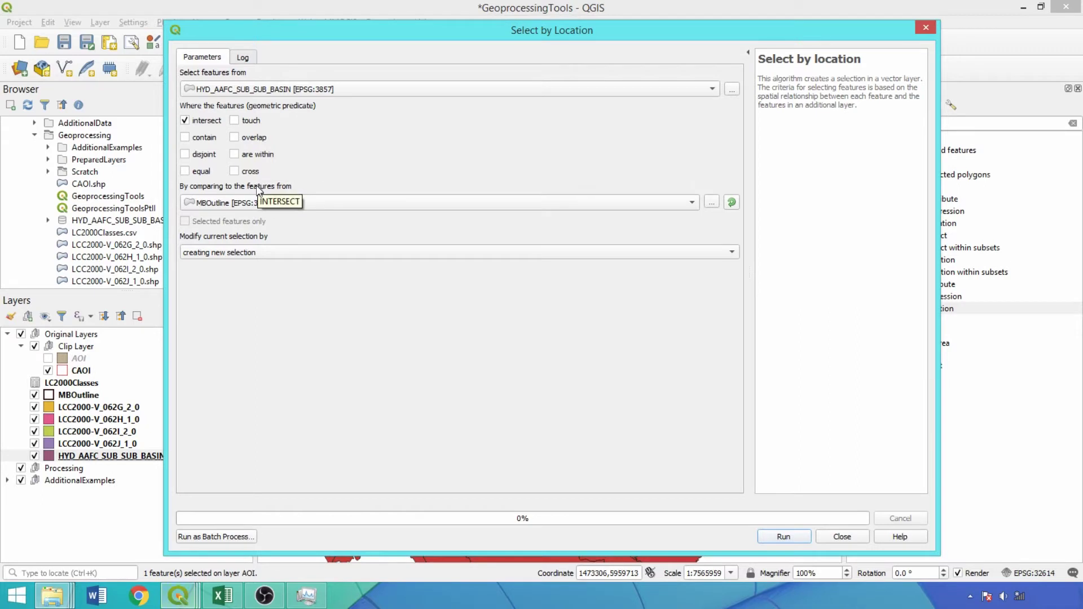
pyautogui.click(255, 140)
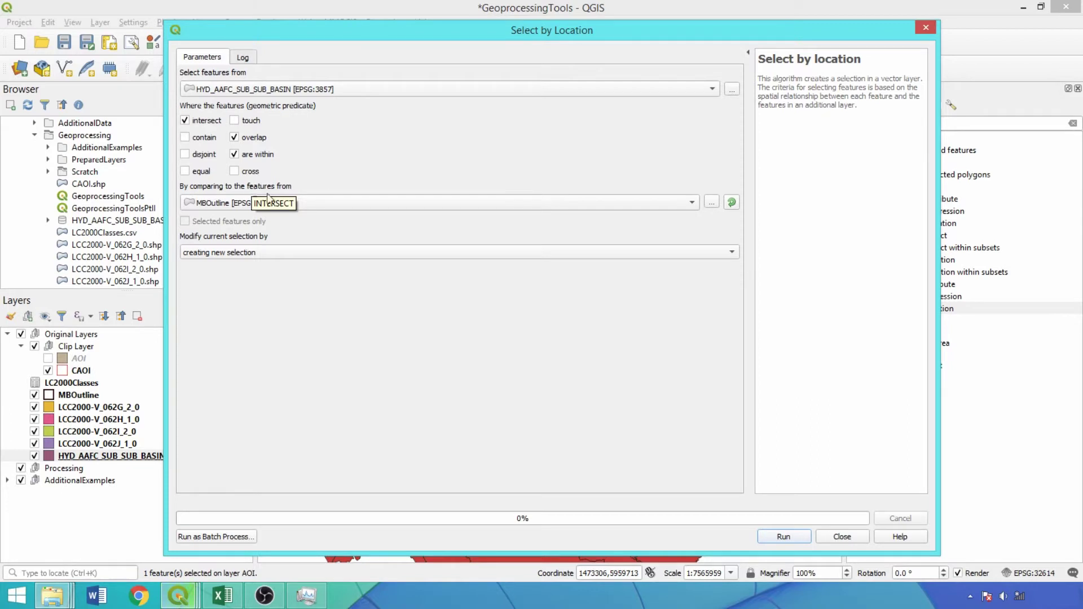
pyautogui.click(328, 252)
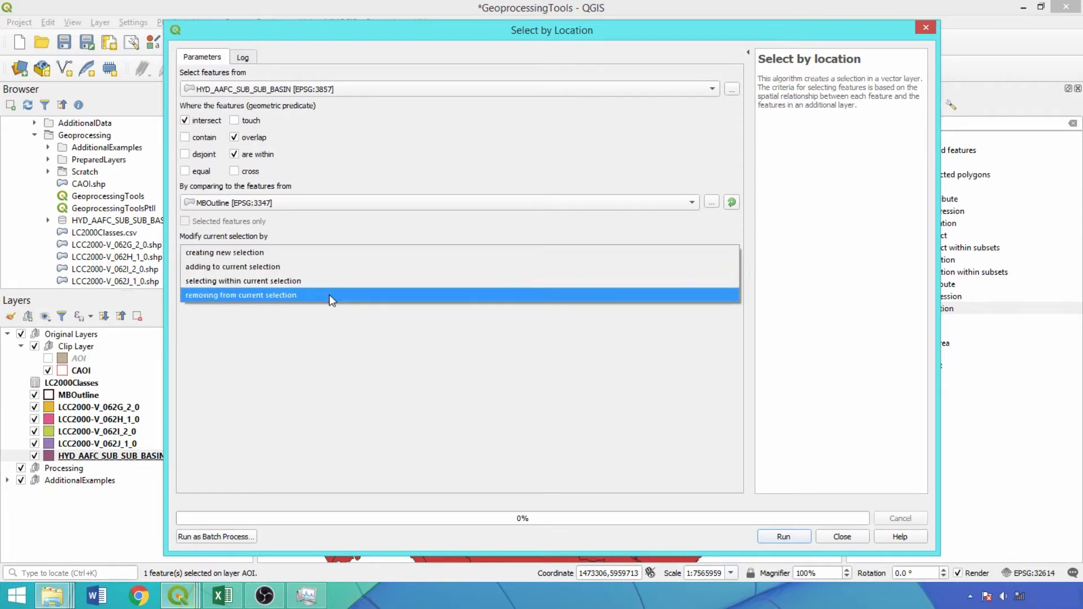
pyautogui.click(332, 254)
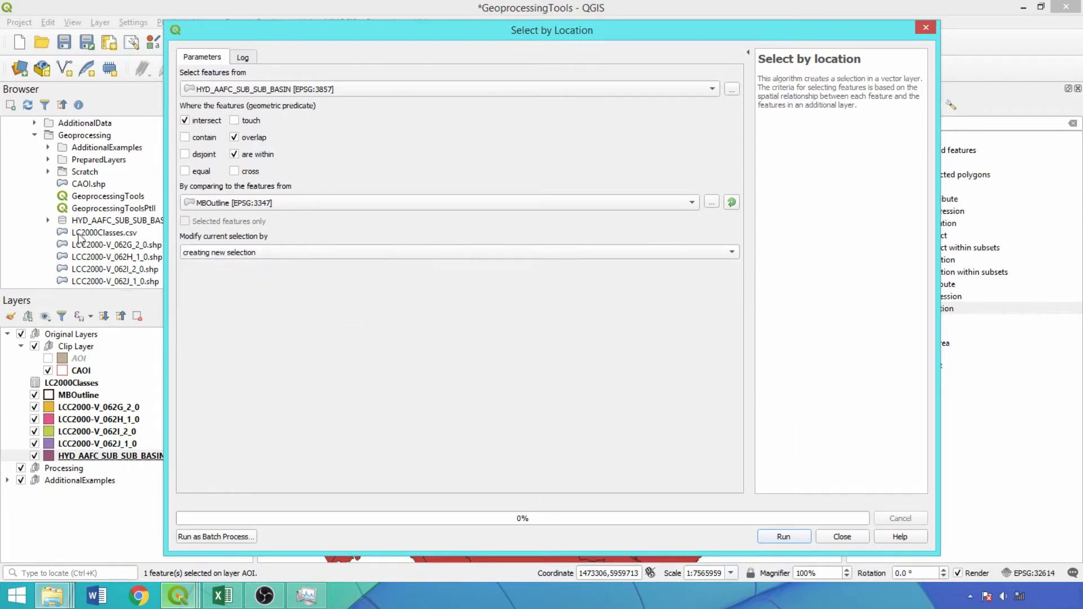
pyautogui.click(784, 536)
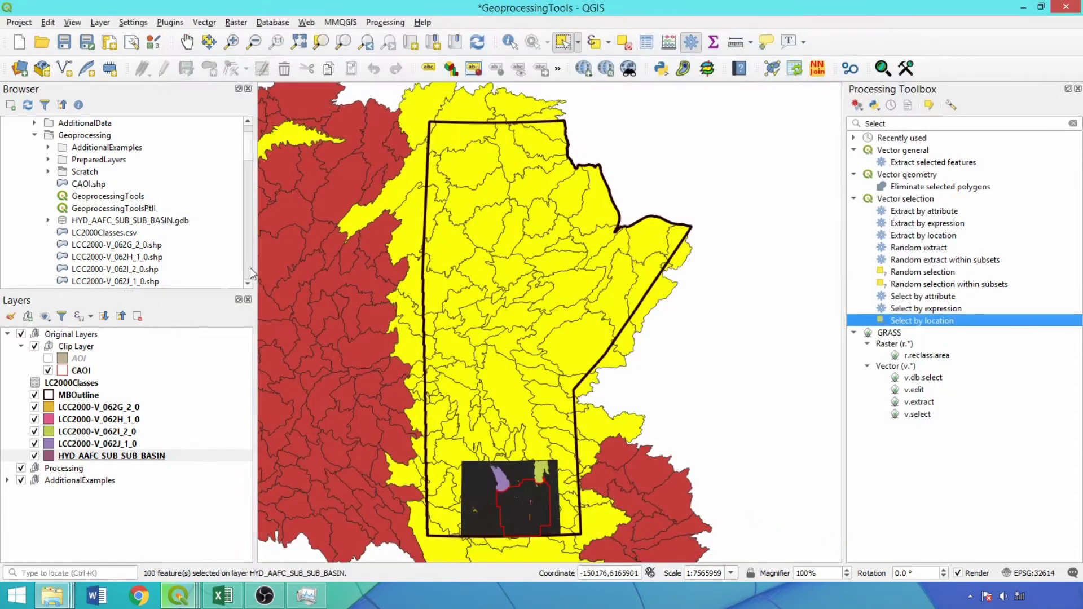
pyautogui.click(321, 42)
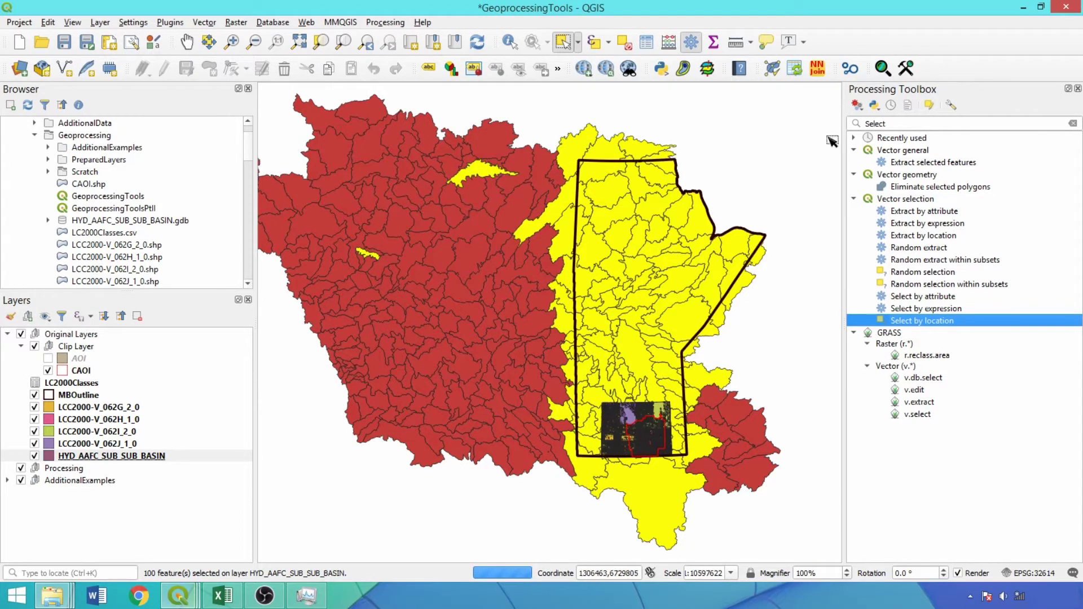
pyautogui.click(974, 123)
# Run Multipart to singleparts on the selected basin features only
pyautogui.doubleClick(974, 122)
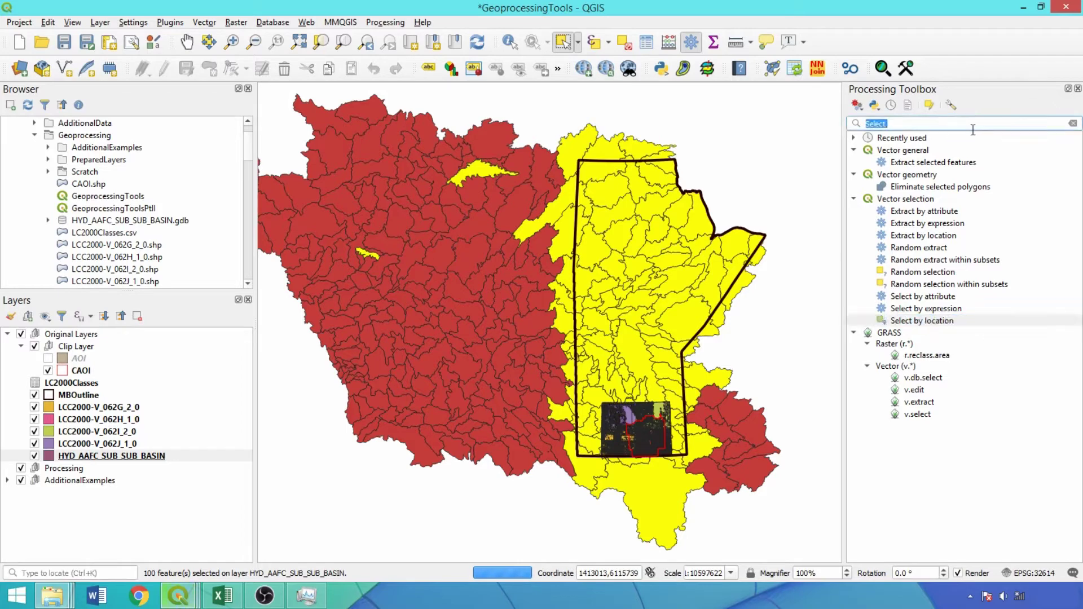
pyautogui.write('single')
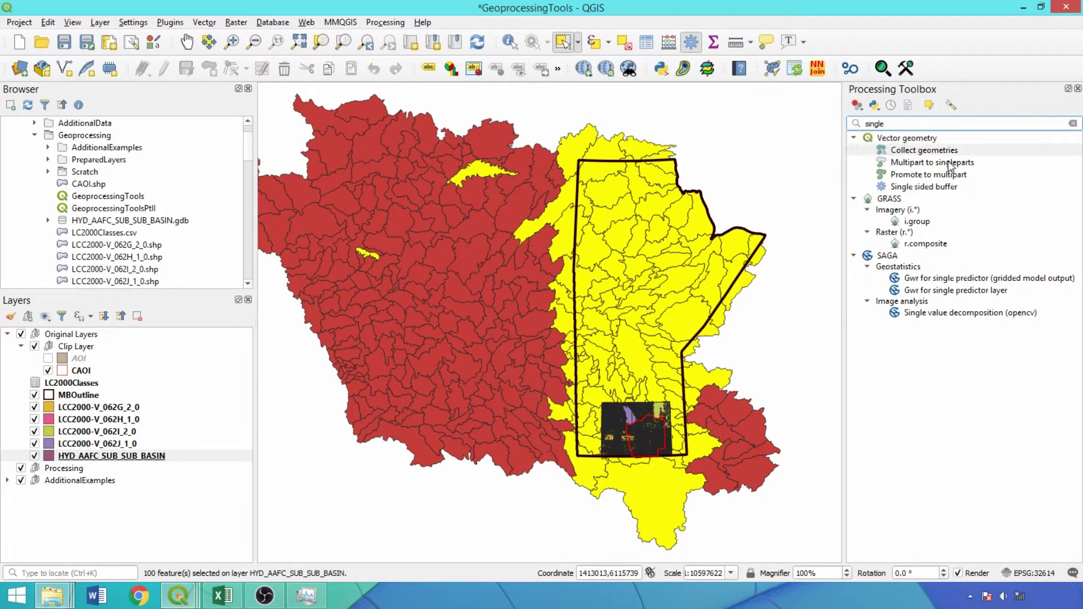
pyautogui.doubleClick(950, 164)
pyautogui.click(223, 110)
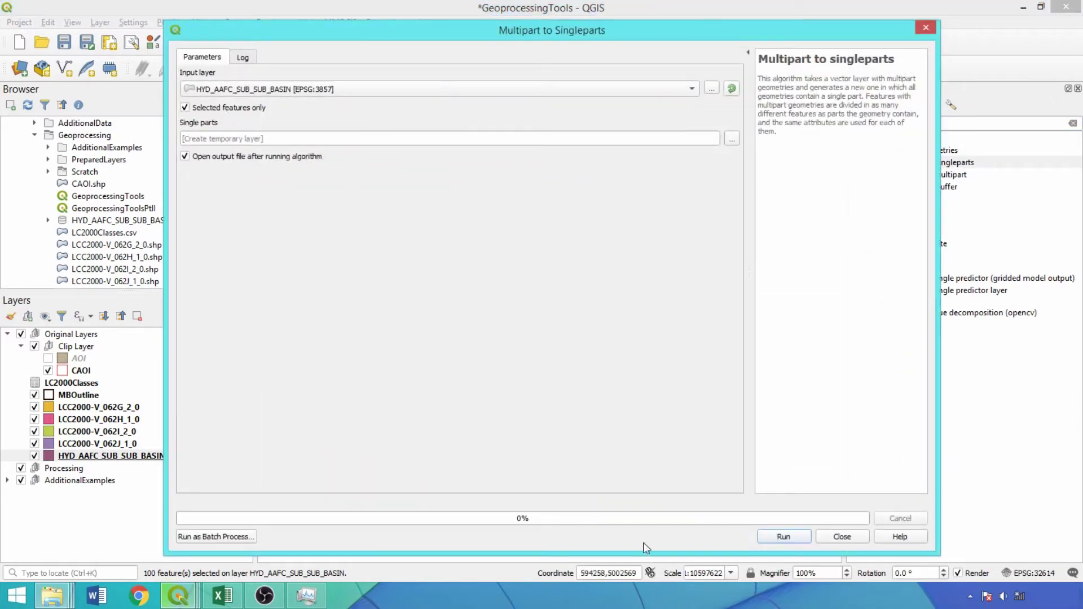
pyautogui.click(784, 536)
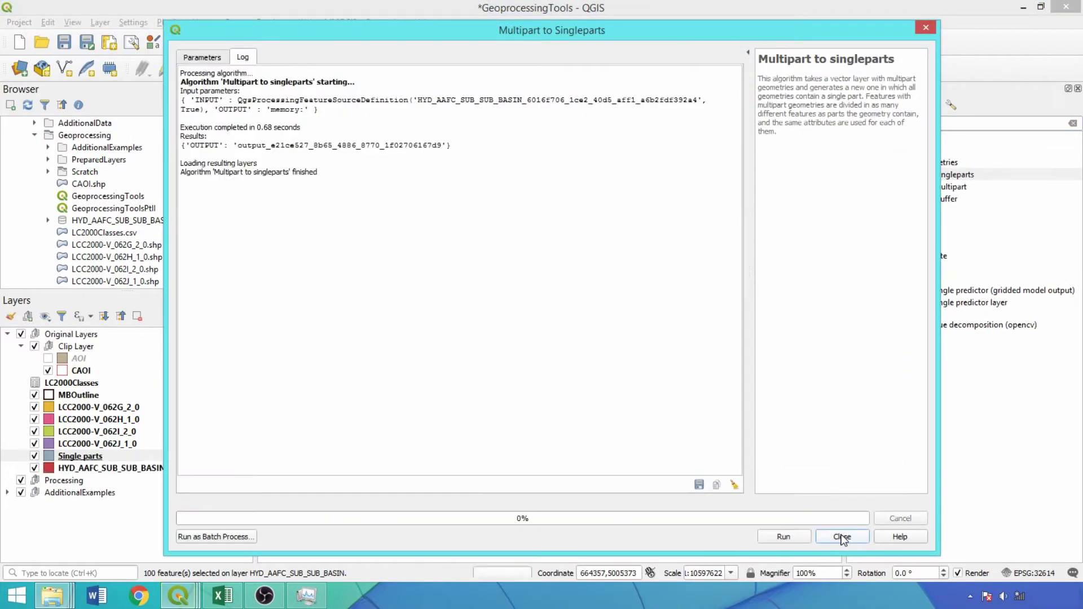
pyautogui.click(842, 537)
pyautogui.click(930, 124)
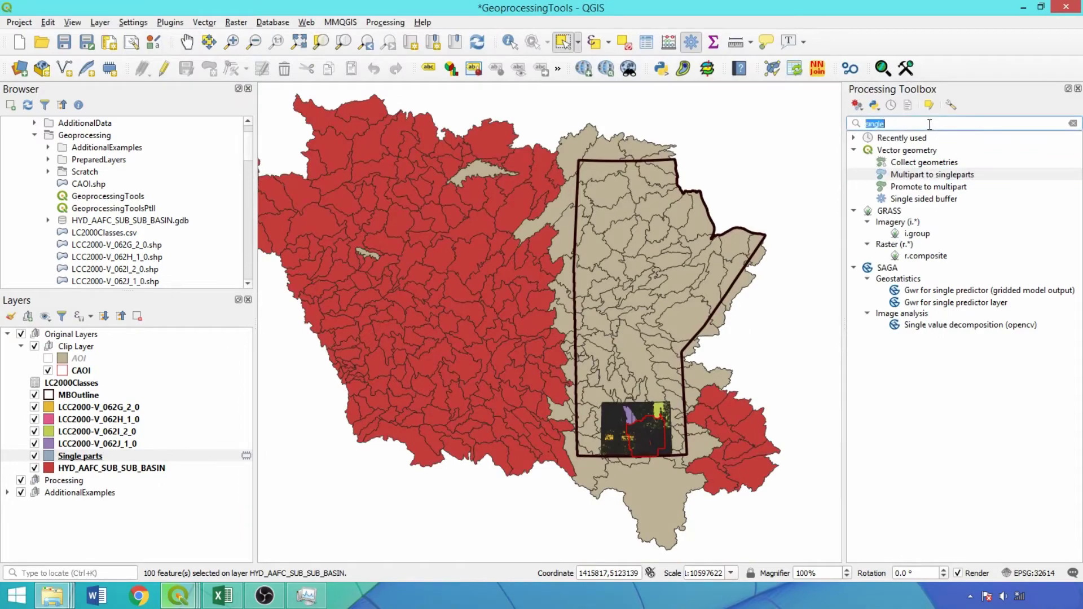
pyautogui.write('extract')
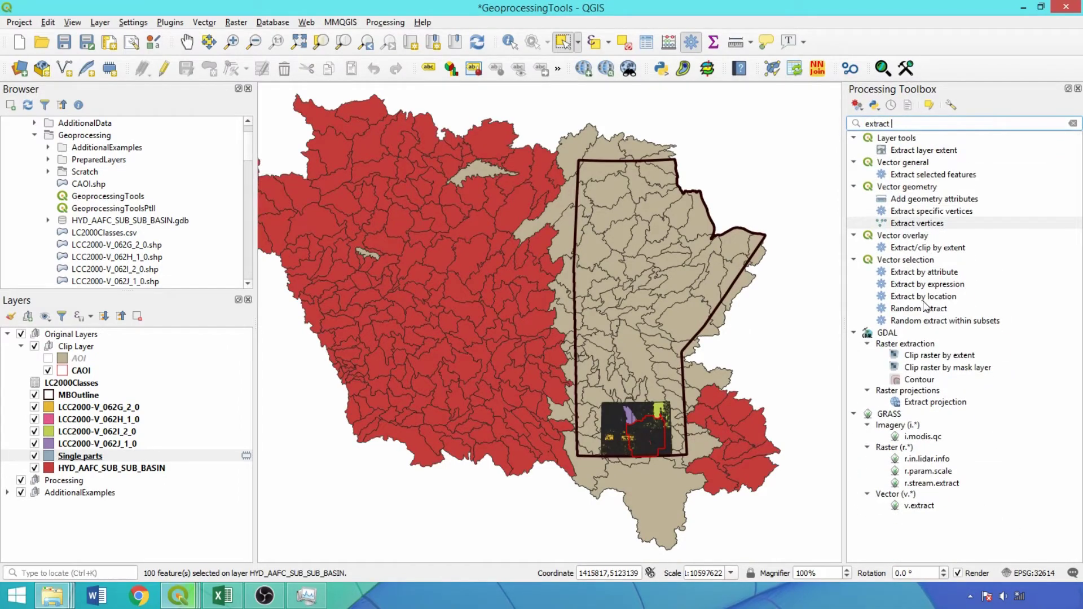
# Extract Single parts features that intersect, overlap or lie within MBOutline
pyautogui.doubleClick(924, 297)
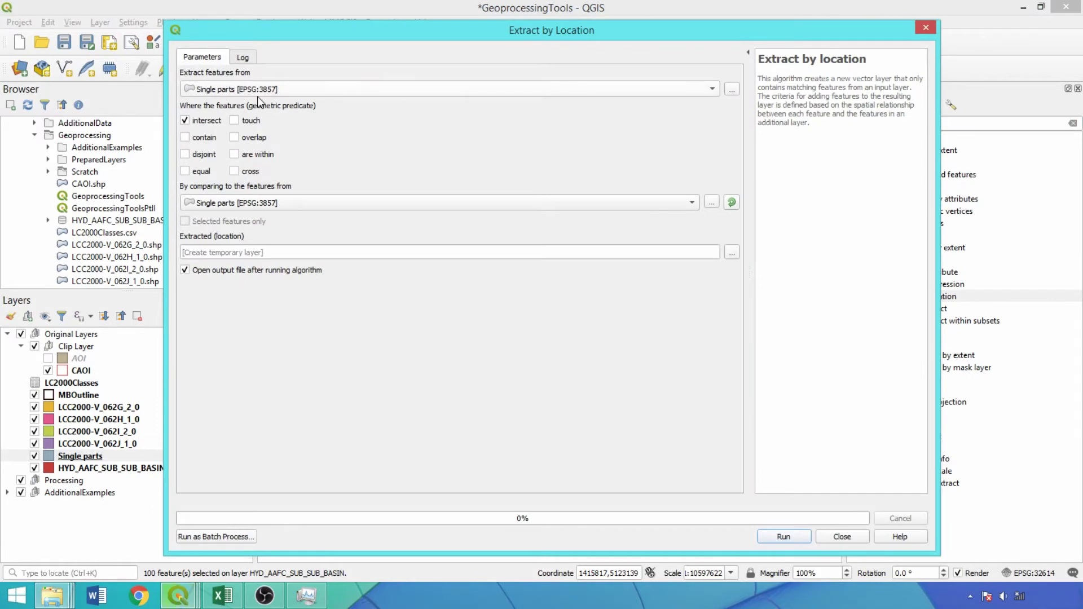
pyautogui.click(253, 205)
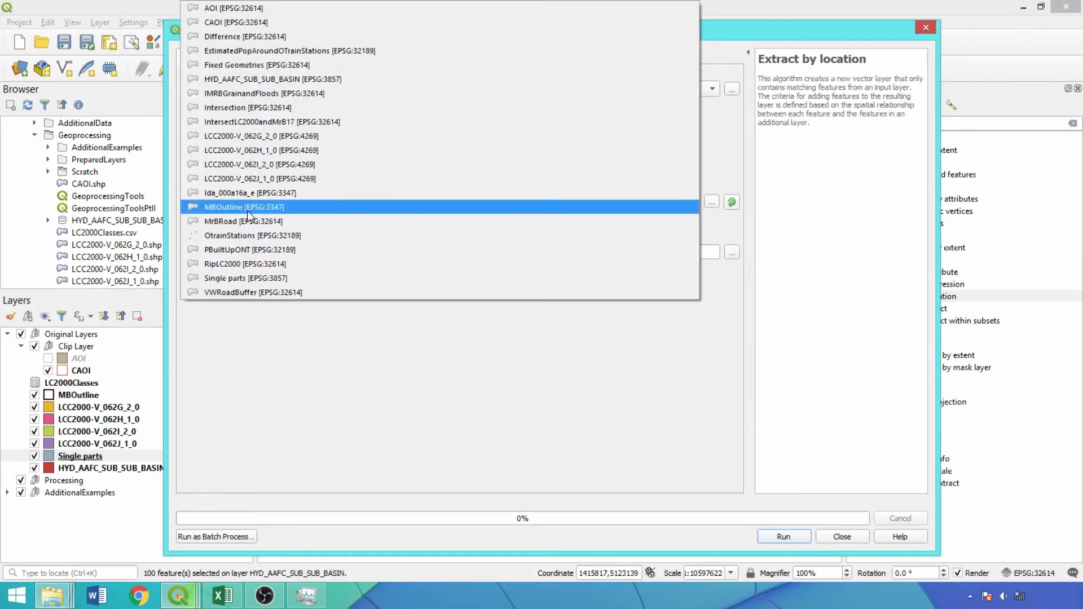
pyautogui.click(252, 206)
pyautogui.click(234, 137)
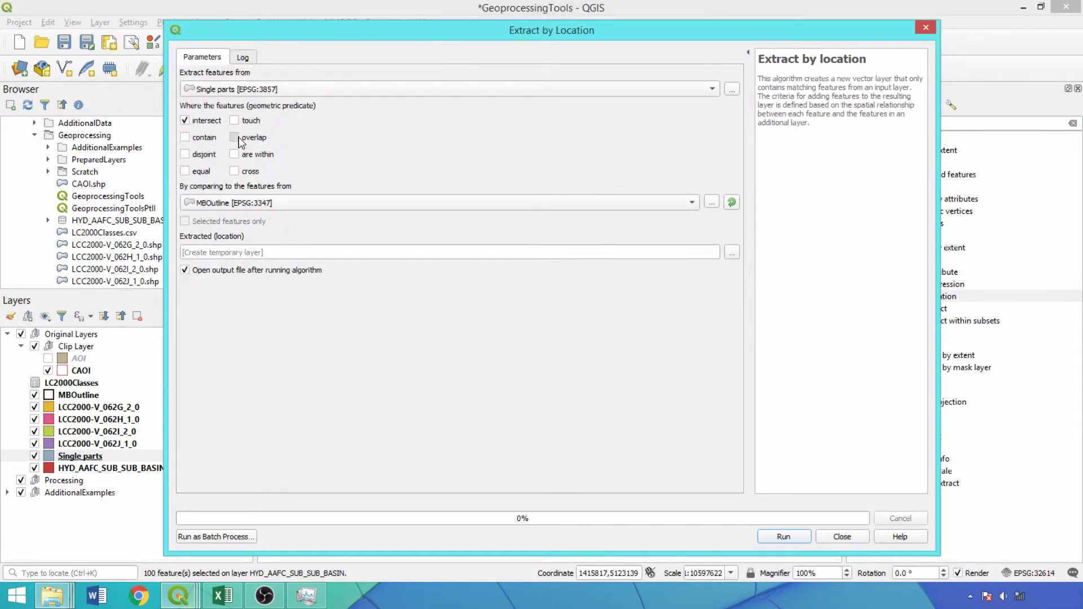
pyautogui.click(234, 154)
pyautogui.click(783, 537)
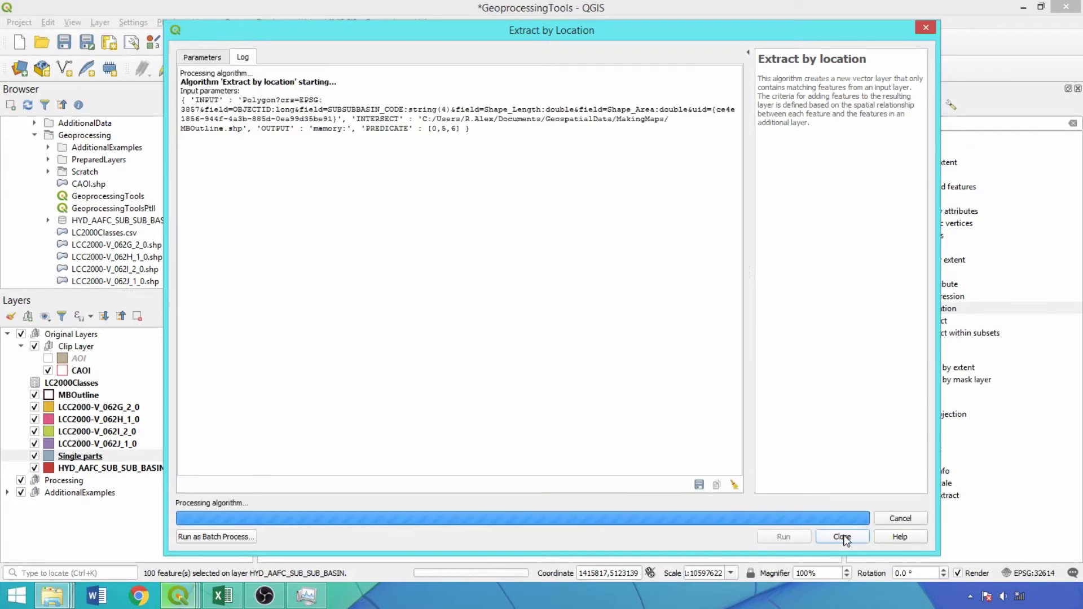
pyautogui.click(842, 537)
pyautogui.doubleClick(931, 128)
pyautogui.write('join by')
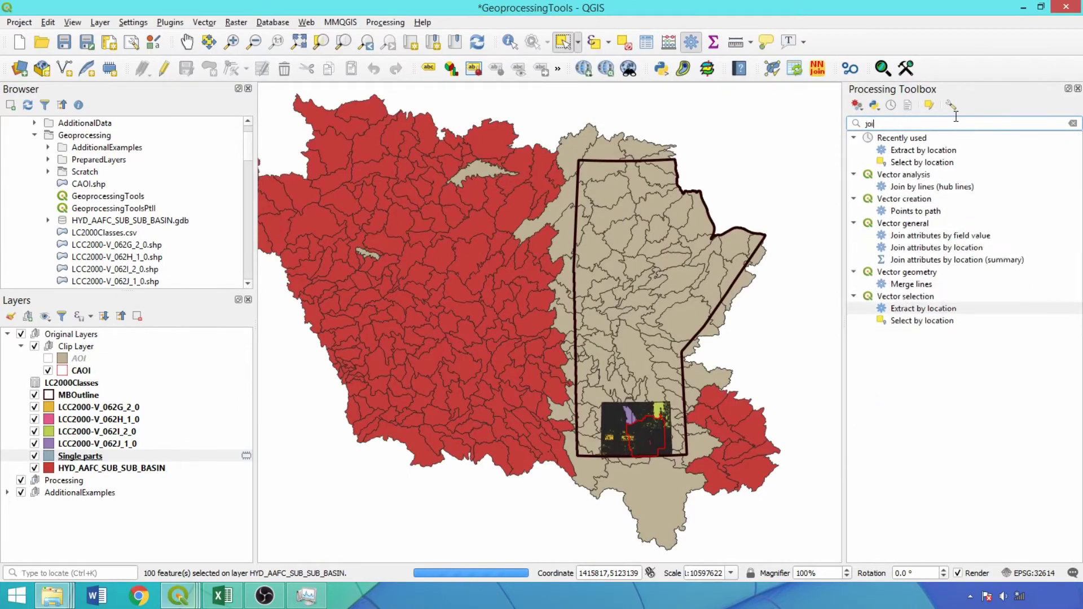
pyautogui.doubleClick(947, 223)
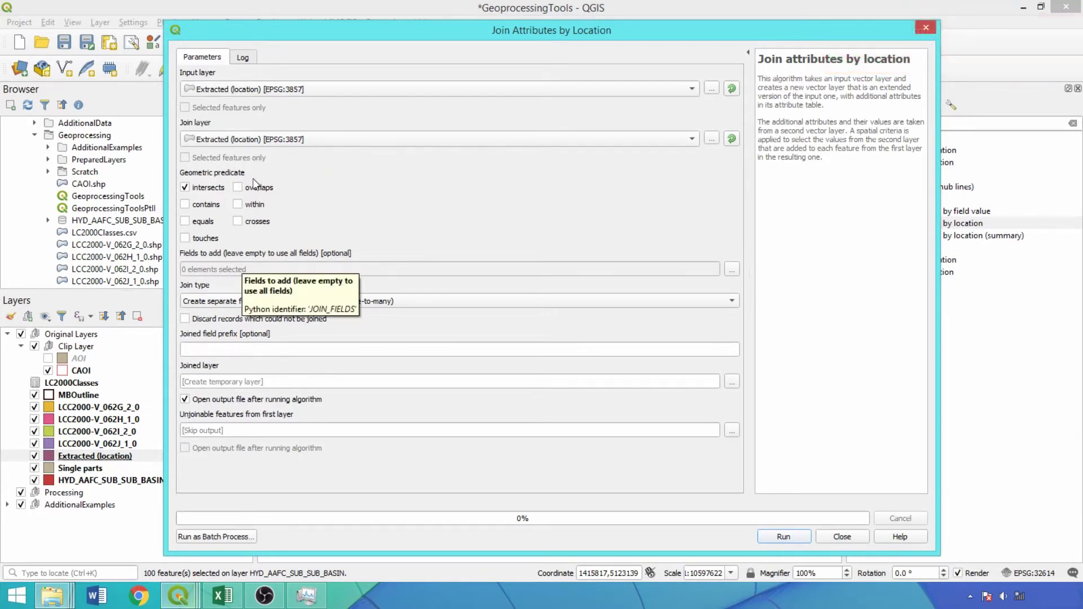
pyautogui.click(410, 301)
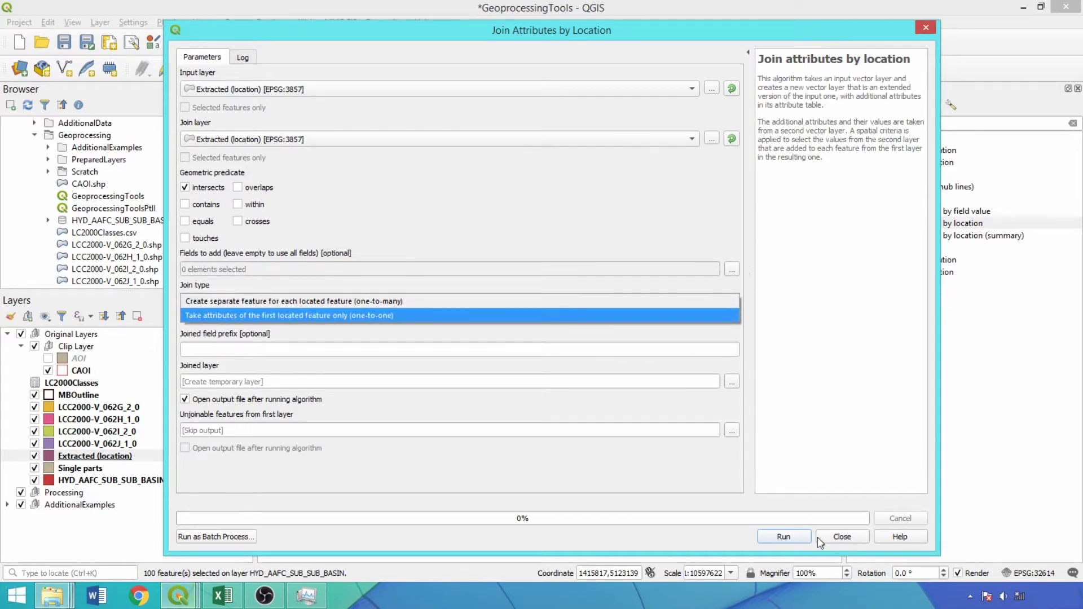
pyautogui.click(840, 536)
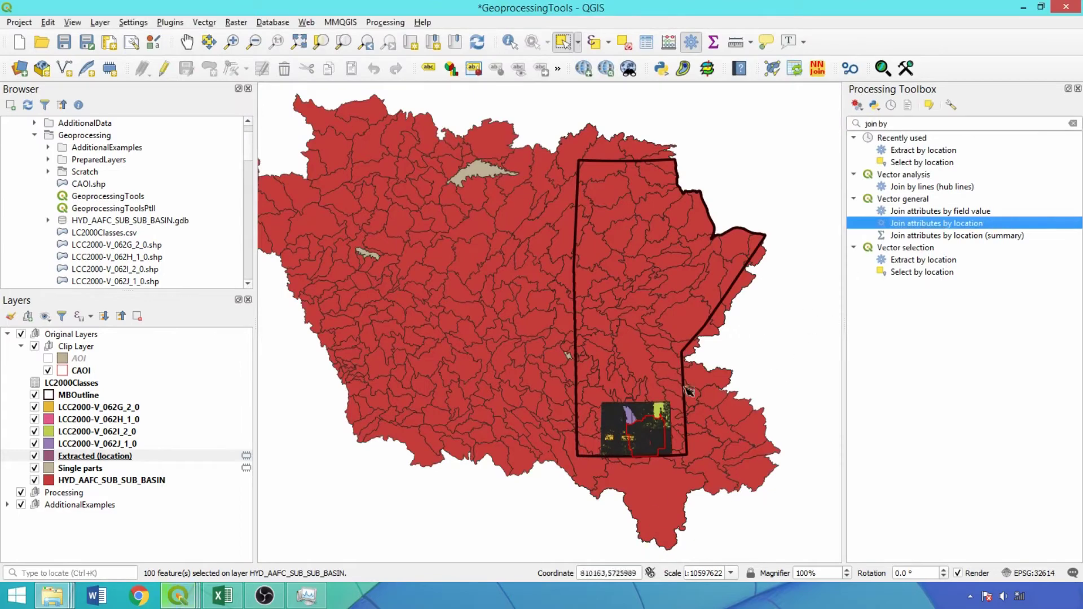
pyautogui.click(149, 445)
# Choose the four LCC2000 land-cover tiles as Merge Vector Layers inputs
pyautogui.press('Up')
pyautogui.press('Up')
pyautogui.press('Up')
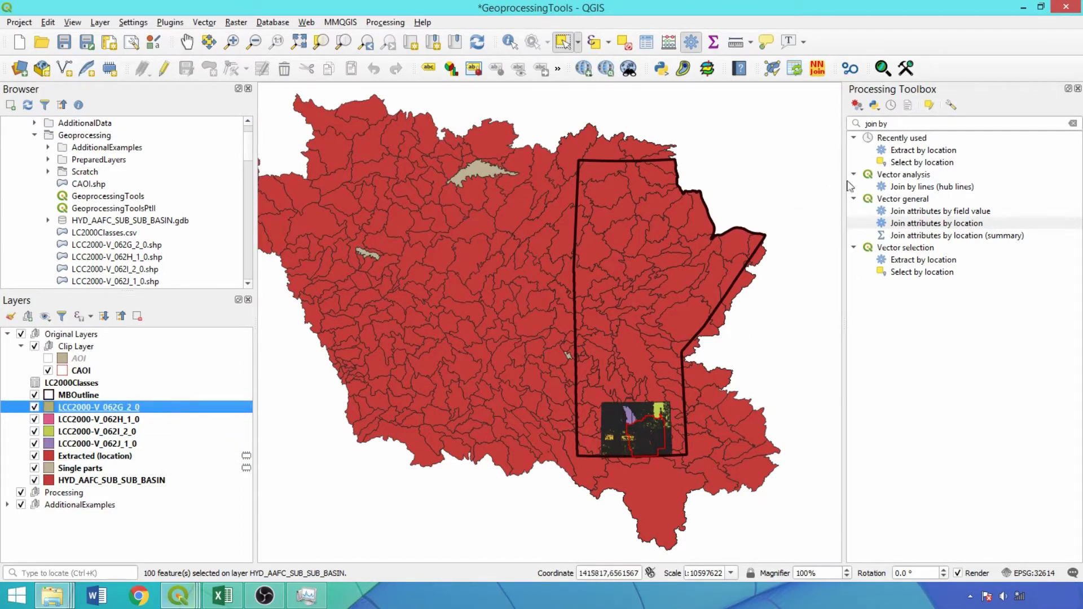
pyautogui.tripleClick(879, 122)
pyautogui.write('merge')
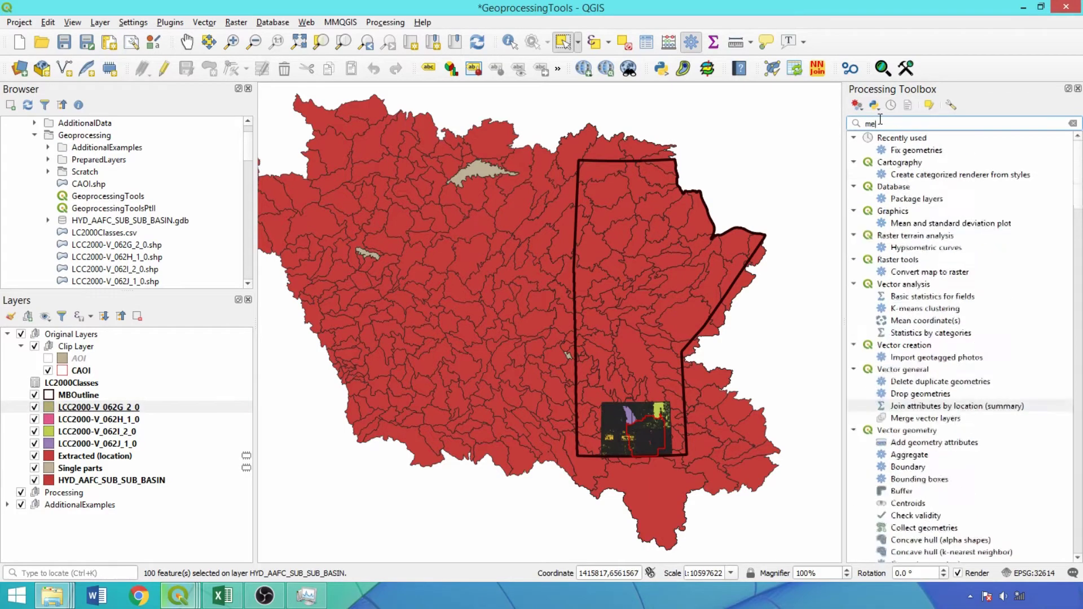
pyautogui.click(974, 176)
pyautogui.doubleClick(975, 176)
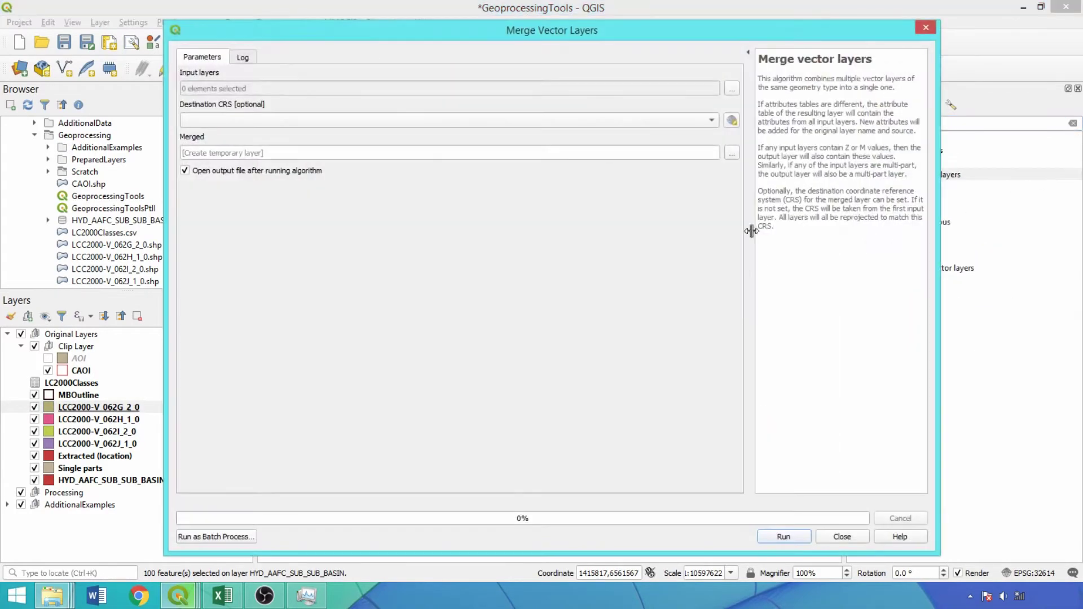
pyautogui.click(731, 88)
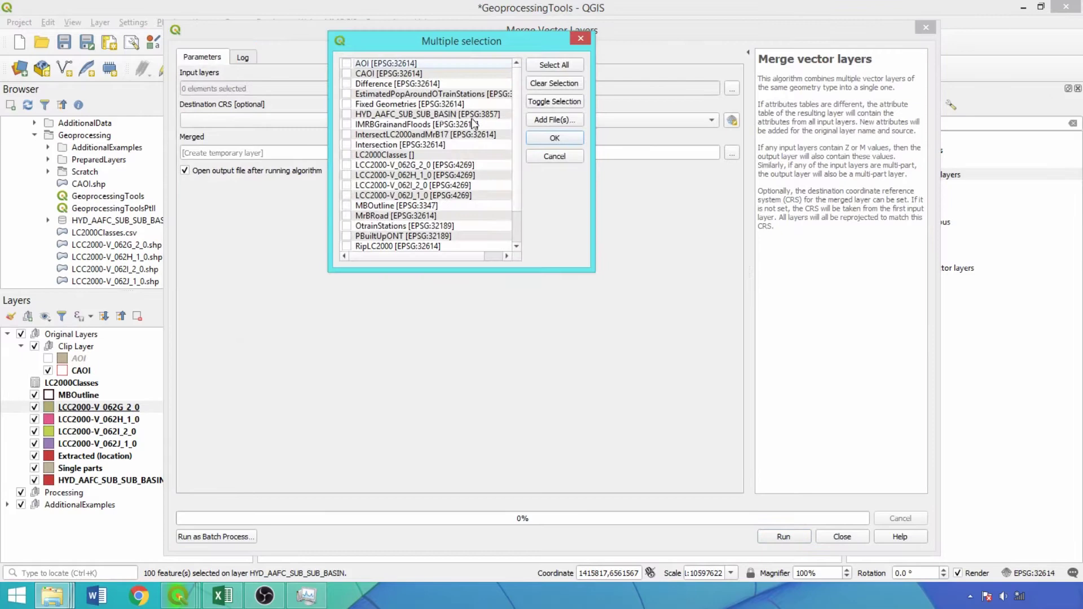
pyautogui.click(347, 164)
pyautogui.click(346, 175)
pyautogui.click(347, 185)
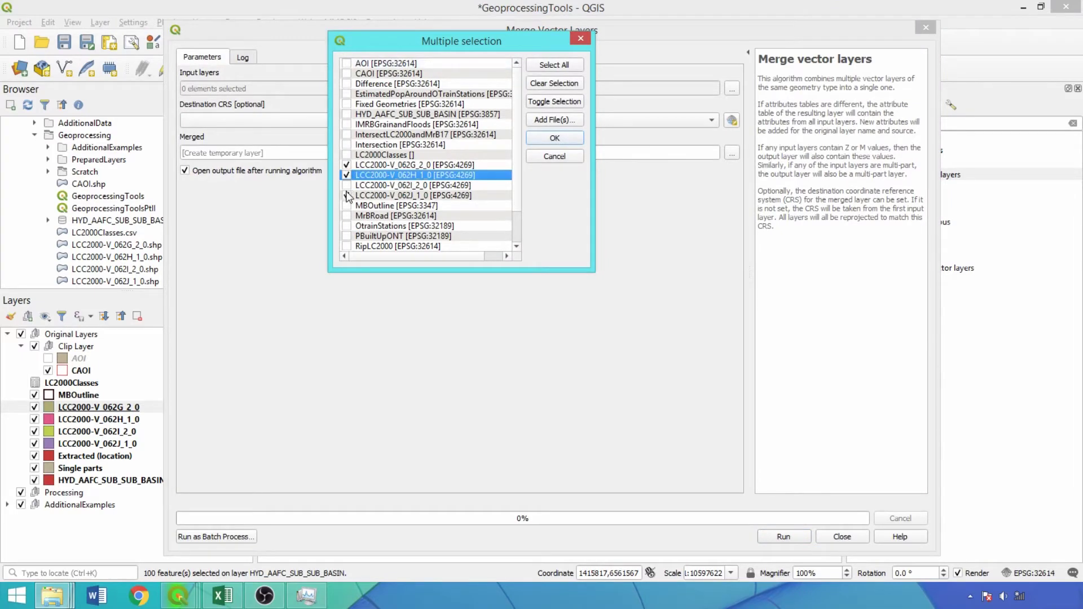
pyautogui.click(347, 195)
pyautogui.click(554, 138)
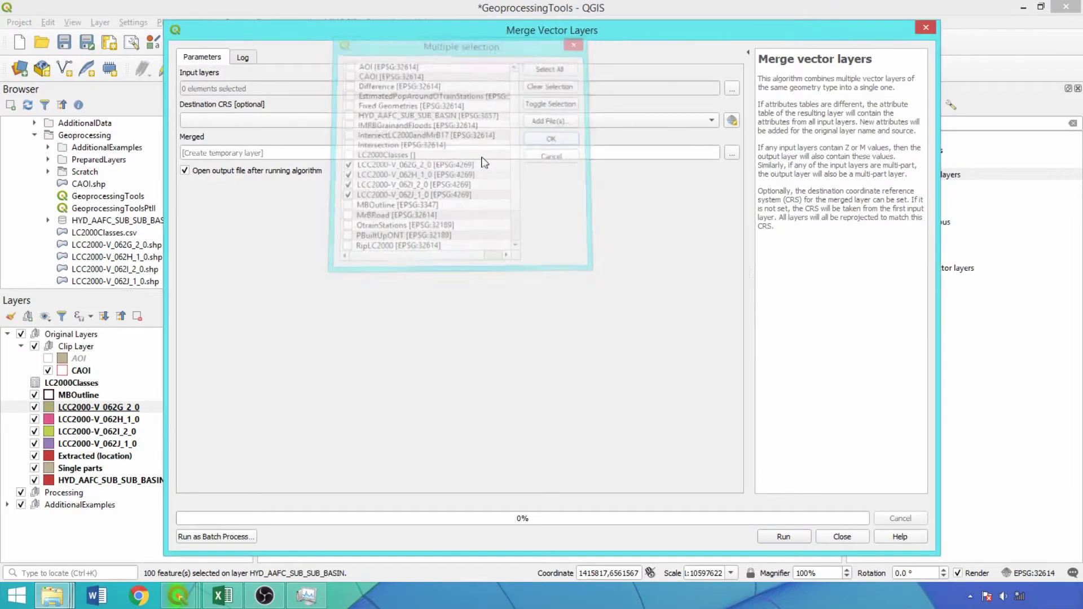
# Set the merge destination CRS to EPSG:32614 and run the merge
pyautogui.click(300, 121)
pyautogui.click(300, 136)
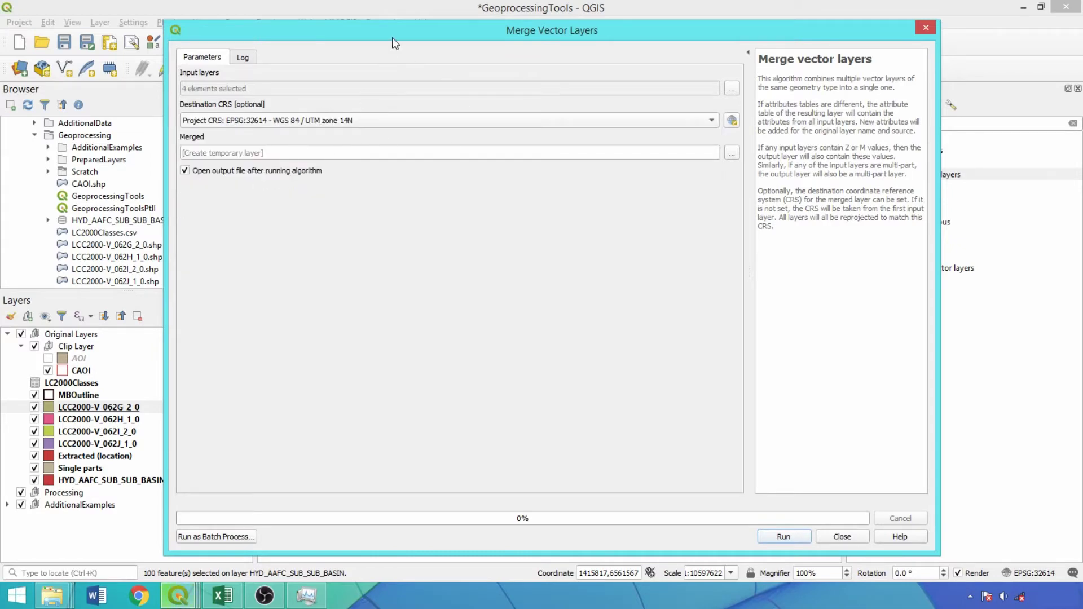
pyautogui.moveTo(391, 38); pyautogui.dragTo(363, 20)
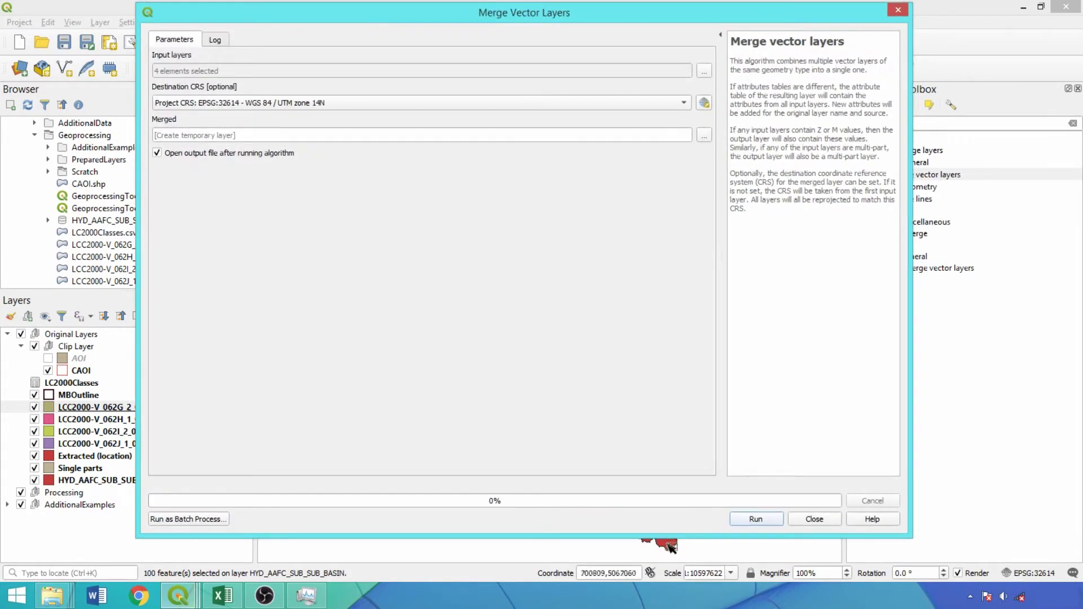
pyautogui.click(738, 520)
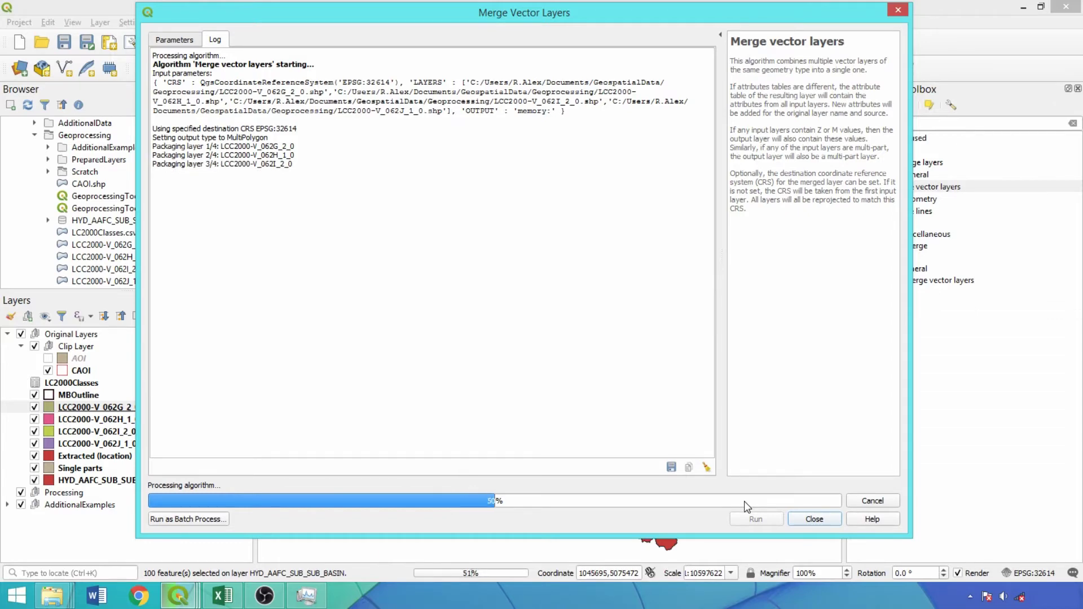
pyautogui.click(812, 519)
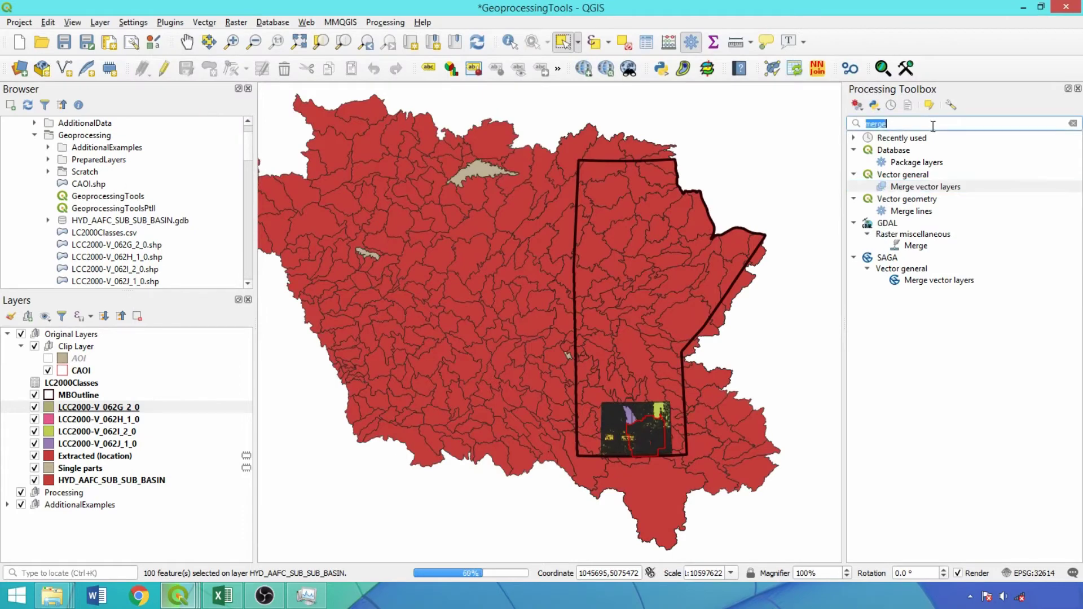
pyautogui.click(179, 457)
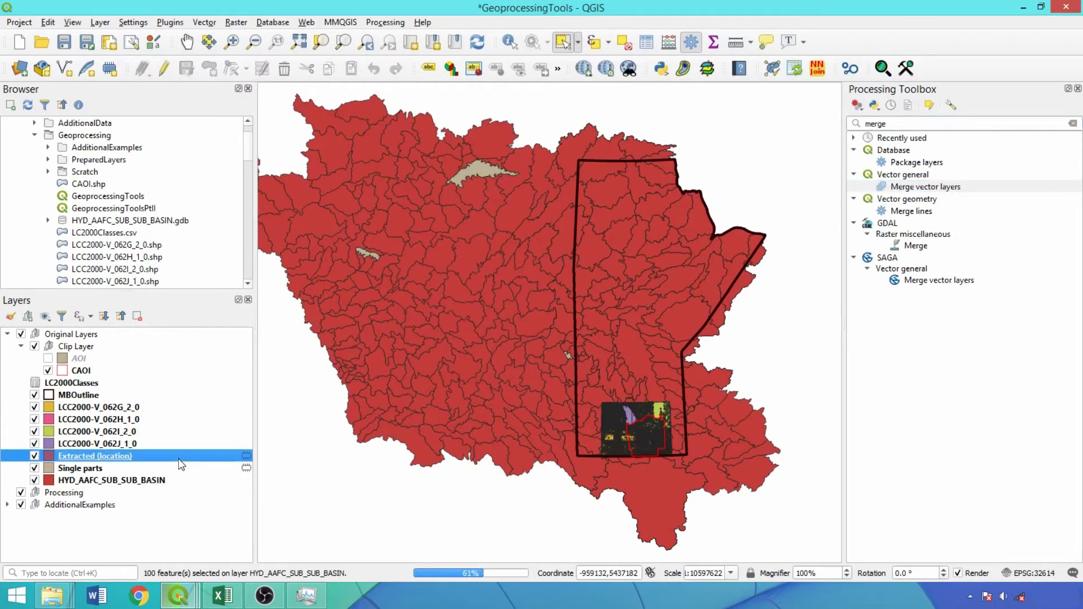
# Reproject the Extracted (location) basins layer to the project CRS EPSG:32614
pyautogui.click(927, 123)
pyautogui.write('reproject')
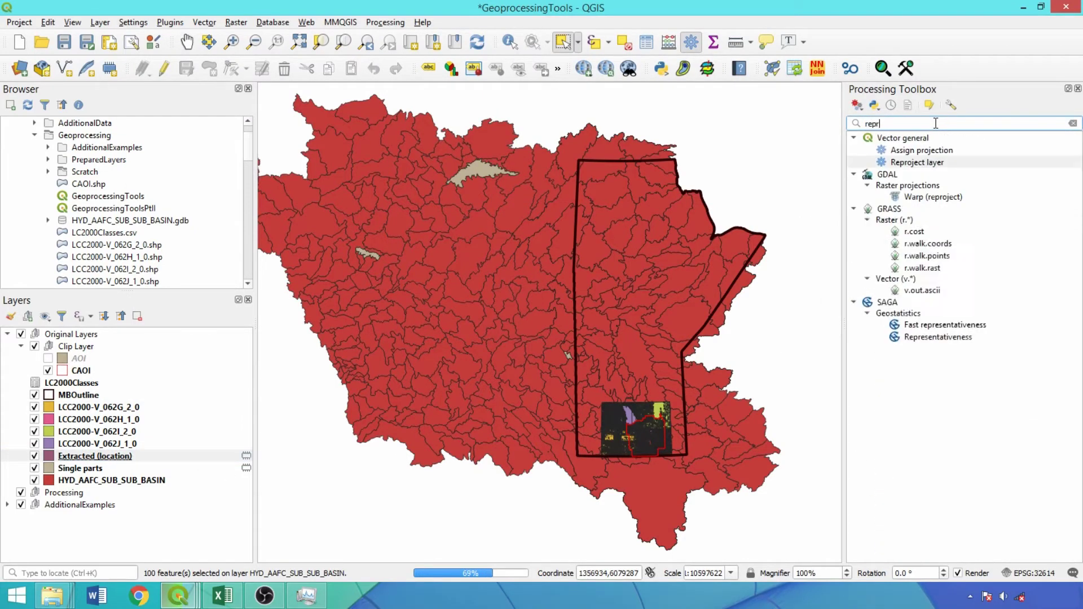
pyautogui.doubleClick(916, 162)
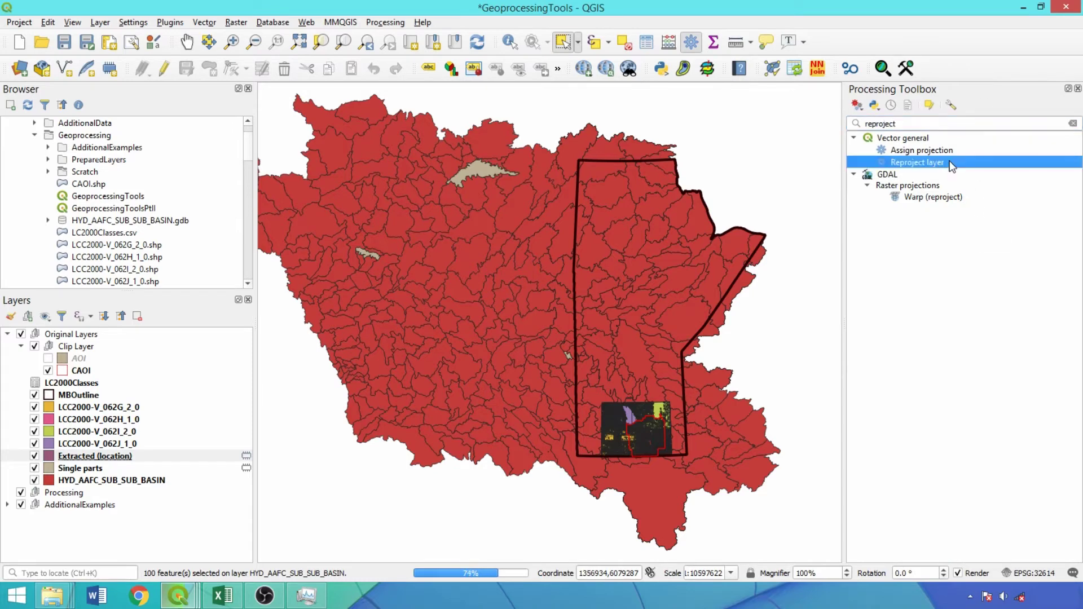
pyautogui.click(385, 121)
pyautogui.click(381, 136)
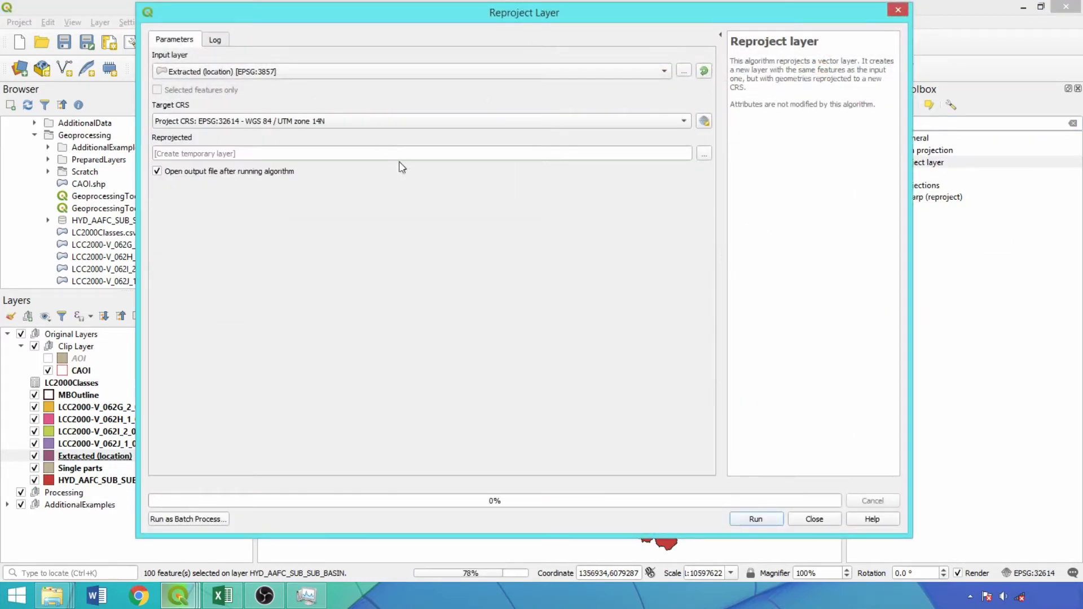
pyautogui.click(771, 520)
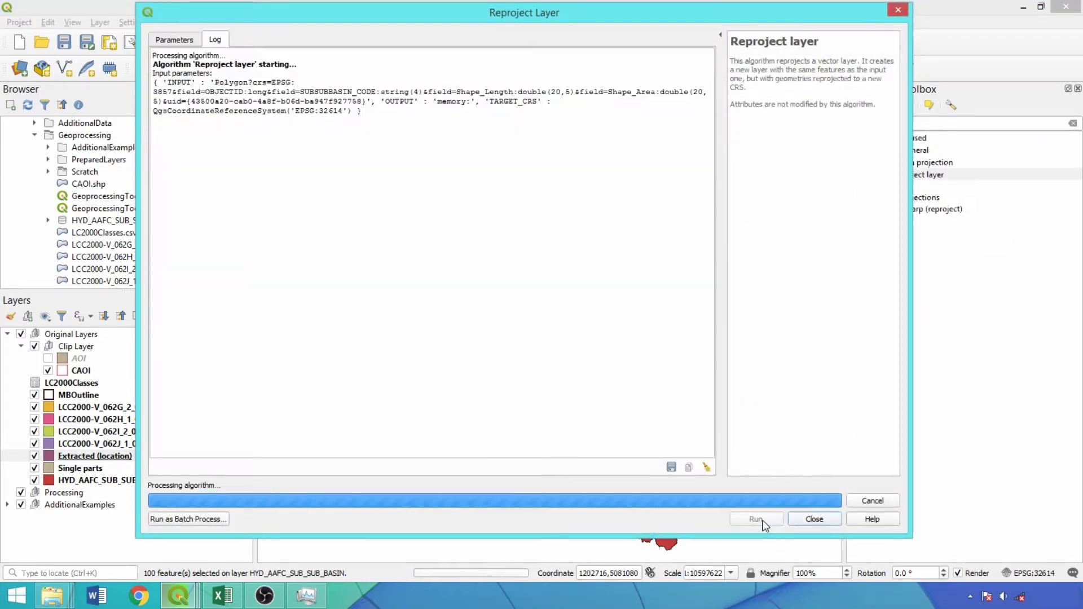
pyautogui.click(812, 519)
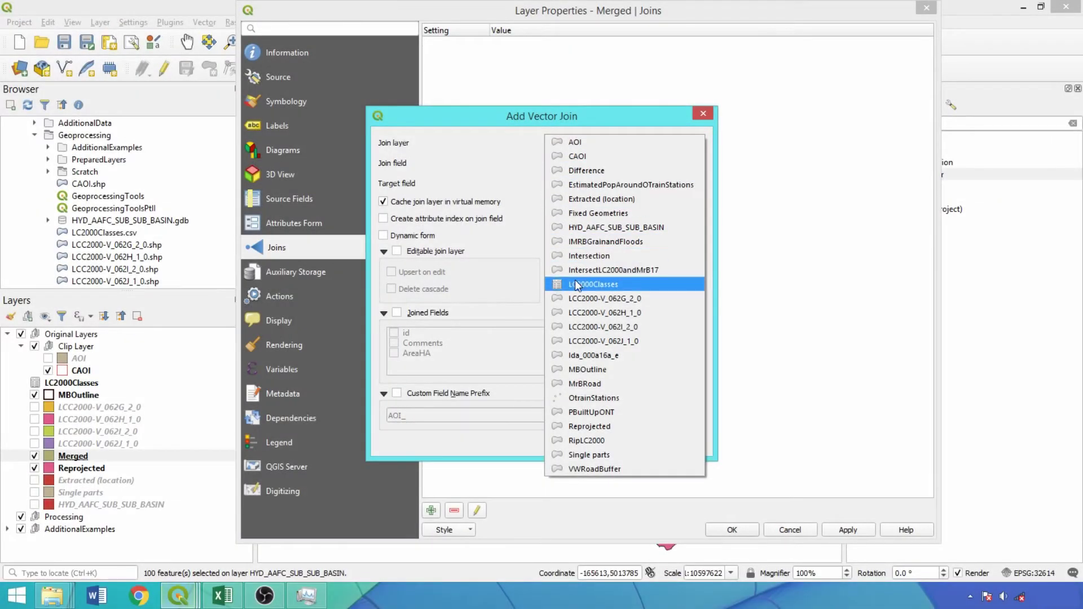
# Join LC2000Classes to Merged on Code = COVTYPE, bringing only Class with a custom prefix
pyautogui.click(592, 284)
pyautogui.click(581, 163)
pyautogui.click(581, 164)
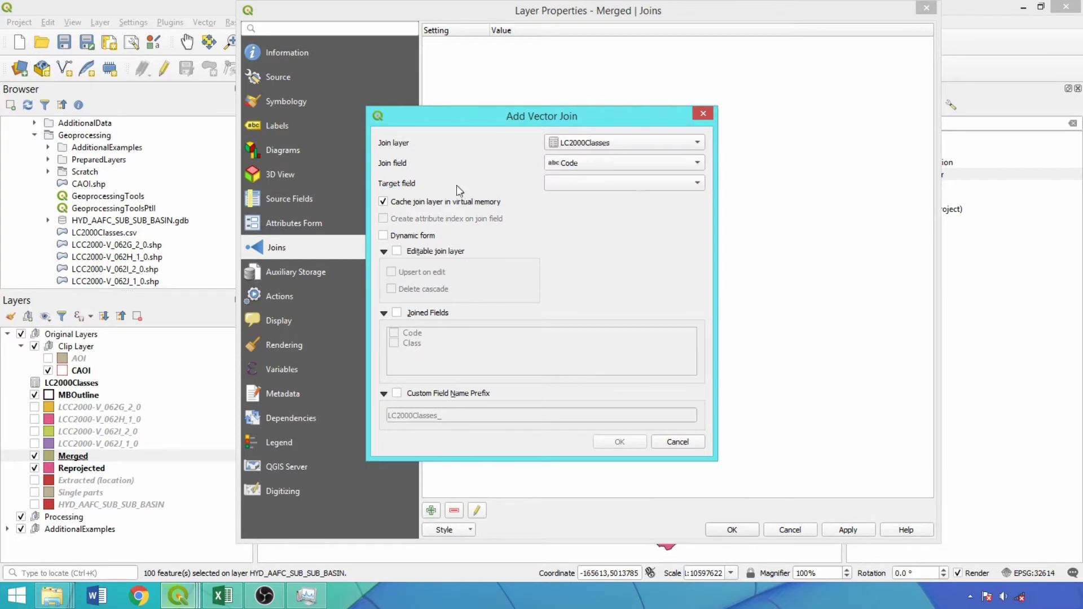
pyautogui.click(633, 185)
pyautogui.click(632, 189)
pyautogui.click(426, 237)
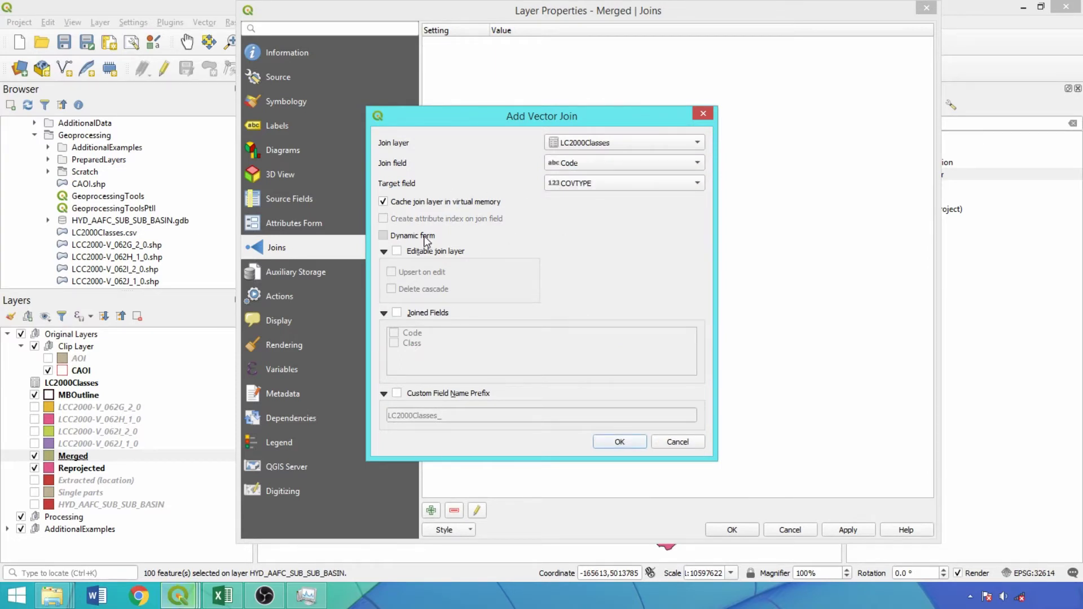
pyautogui.click(427, 252)
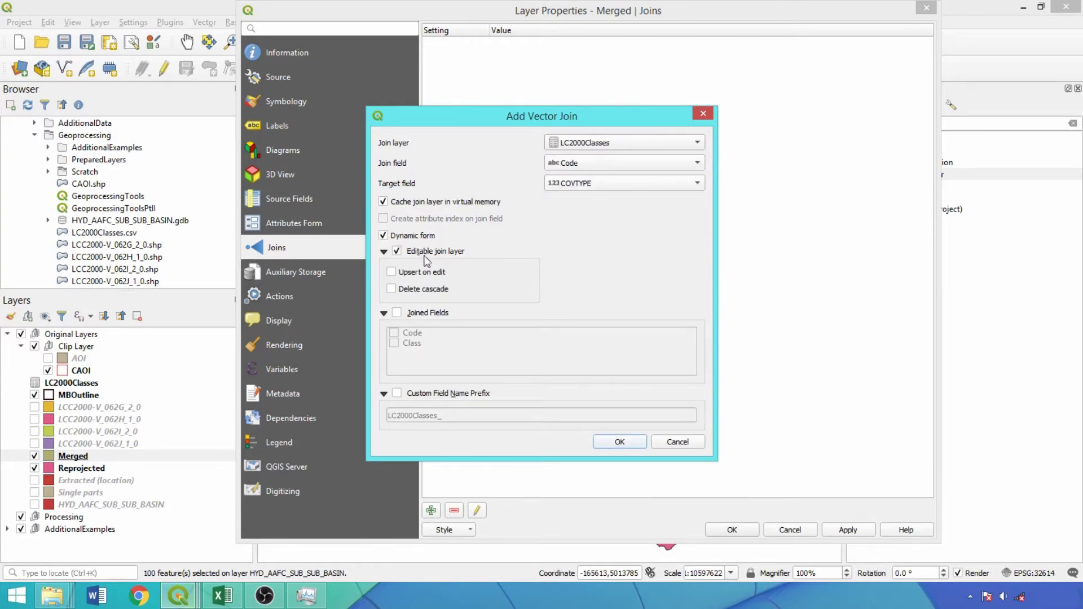
pyautogui.click(423, 313)
pyautogui.click(394, 342)
pyautogui.click(396, 393)
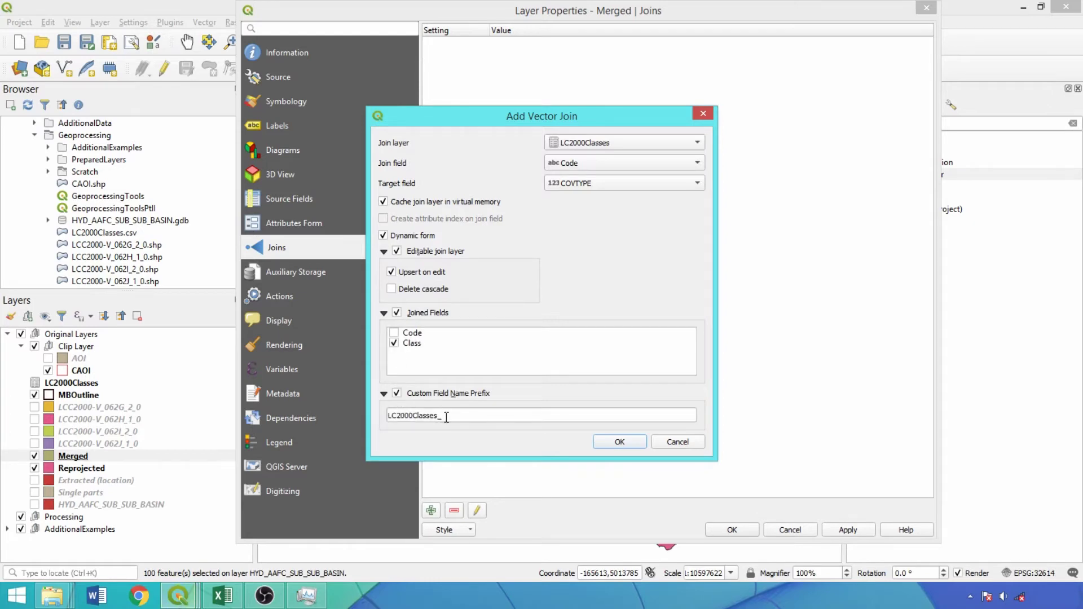
pyautogui.click(635, 443)
pyautogui.click(732, 529)
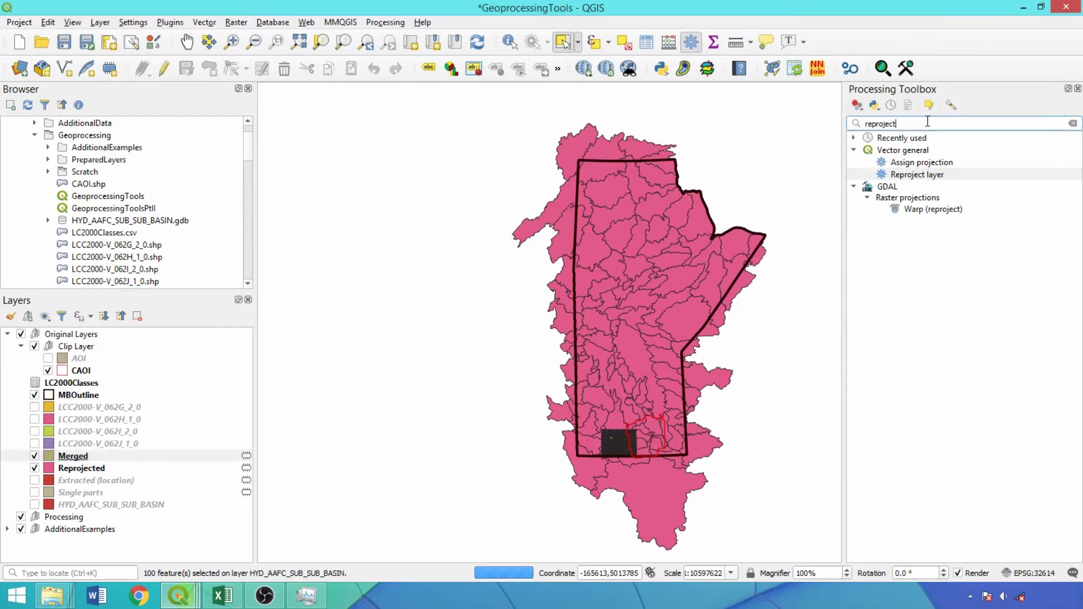
# Run Fix geometries on the Merged layer
pyautogui.click(927, 122)
pyautogui.write('fix')
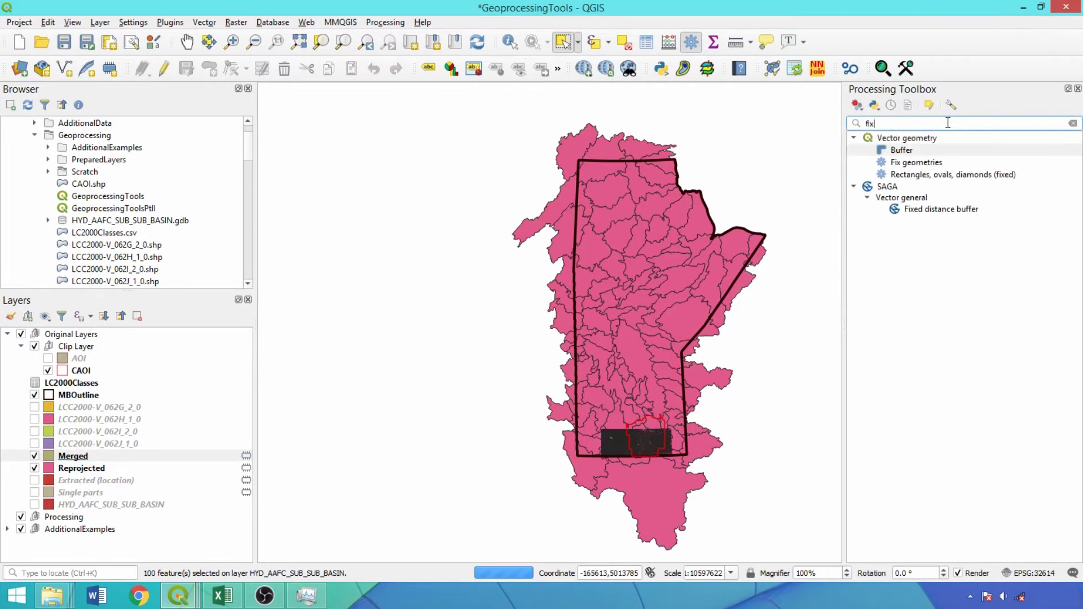
pyautogui.doubleClick(906, 163)
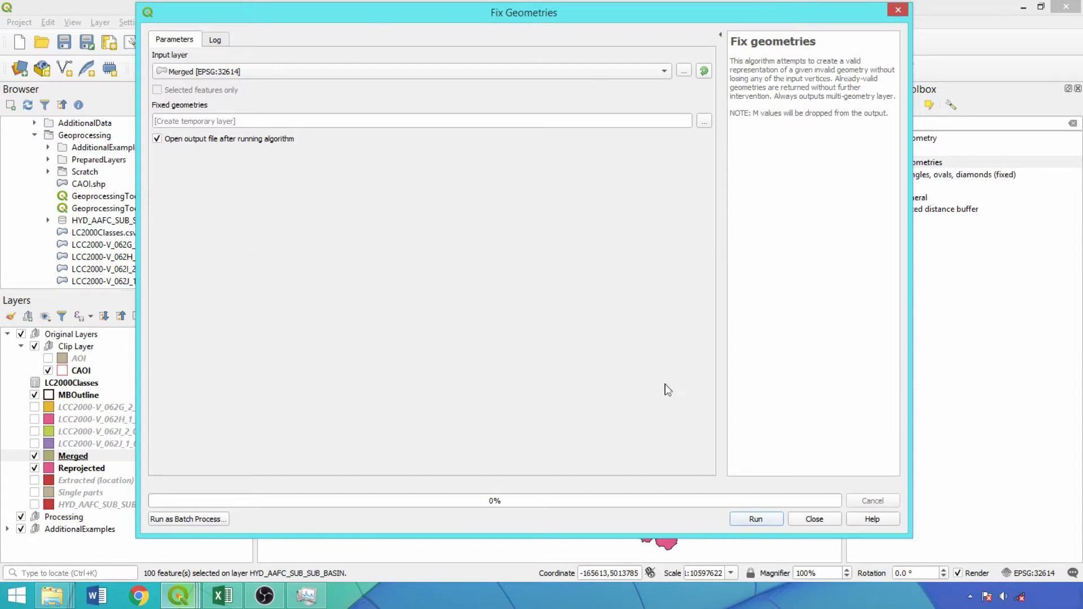
pyautogui.click(756, 519)
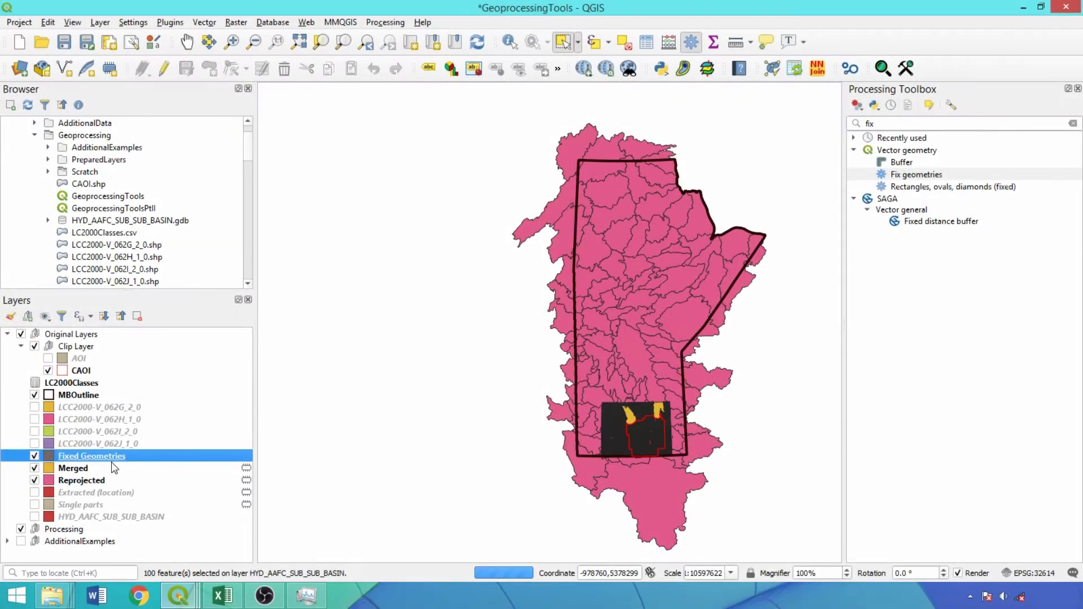
# Rename the Fixed Geometries layer to FMLC2000
pyautogui.click(113, 481)
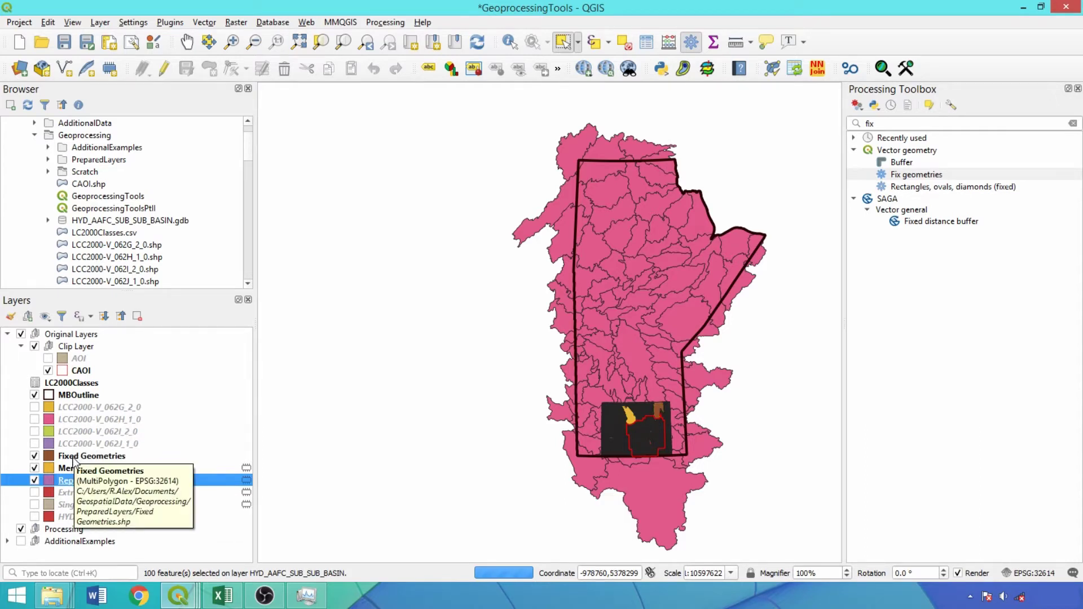
pyautogui.rightClick(73, 457)
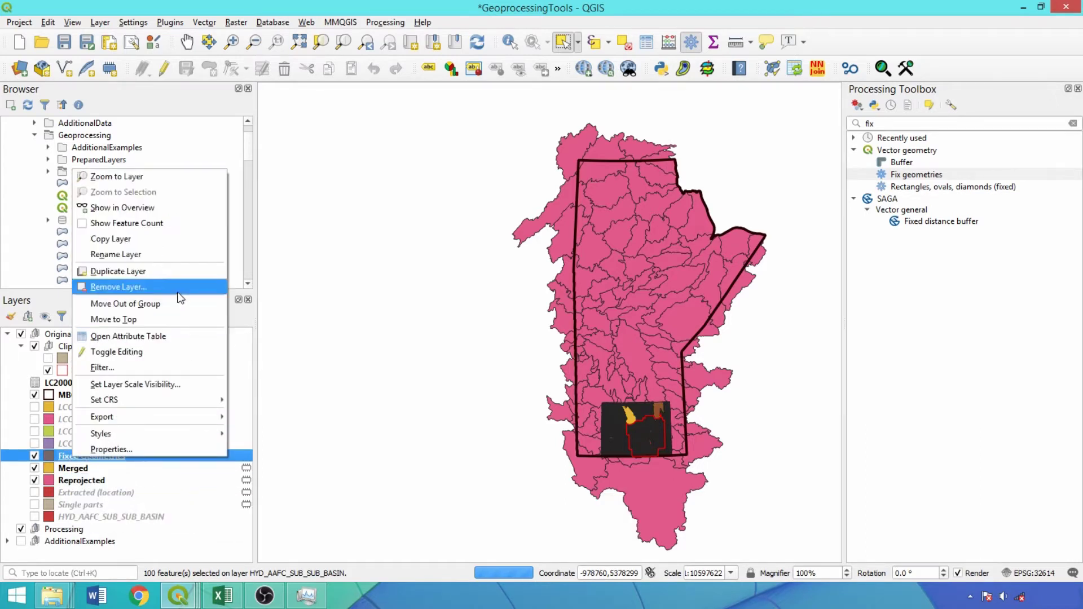
pyautogui.click(169, 255)
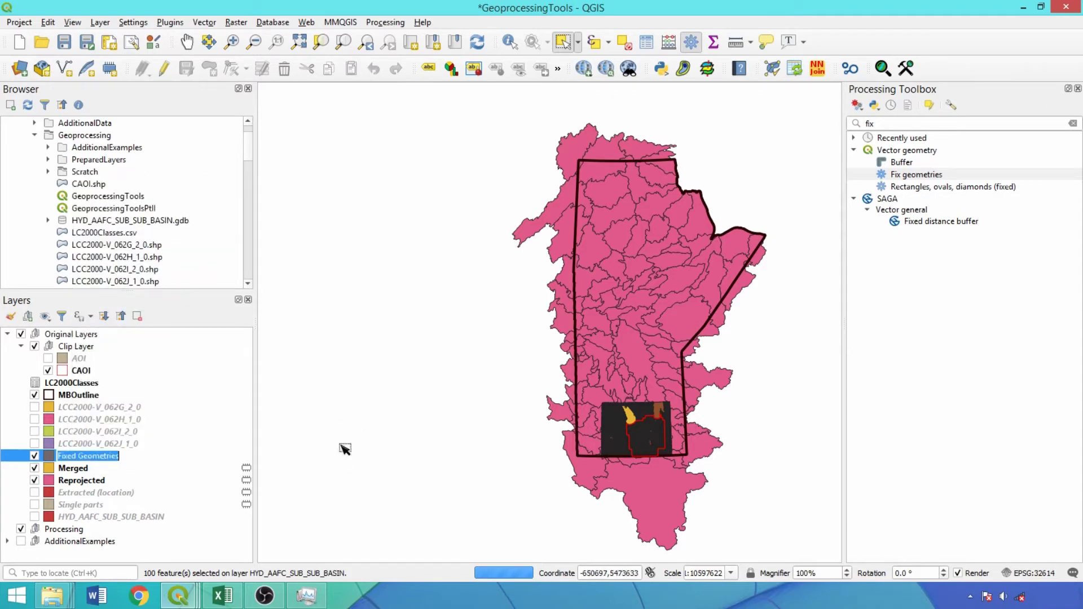
pyautogui.write('FMLC2000')
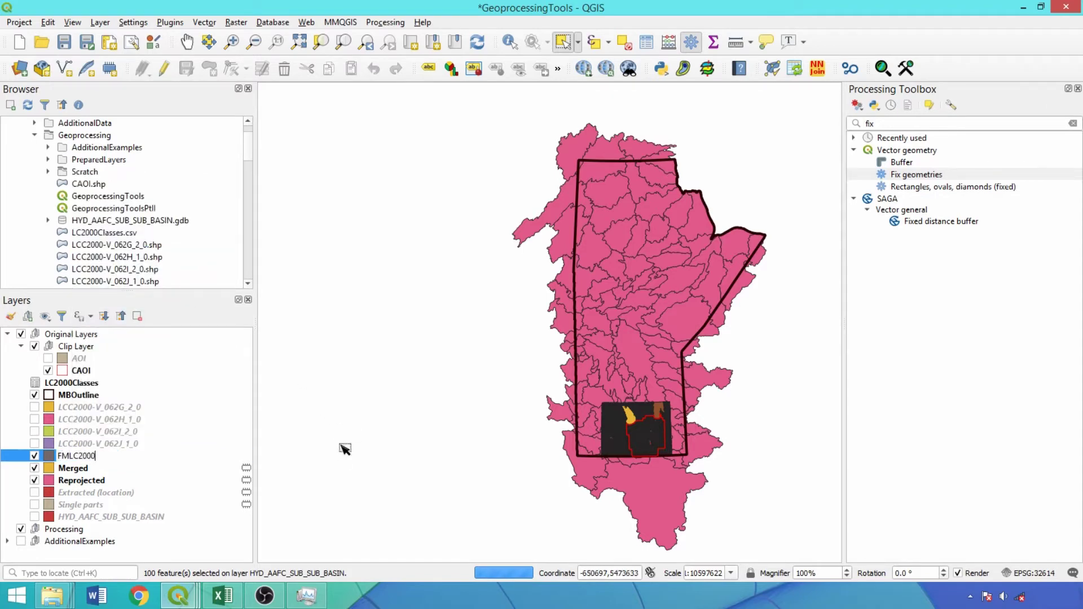
# Rename the Reprojected layer to PTWShed
pyautogui.rightClick(130, 483)
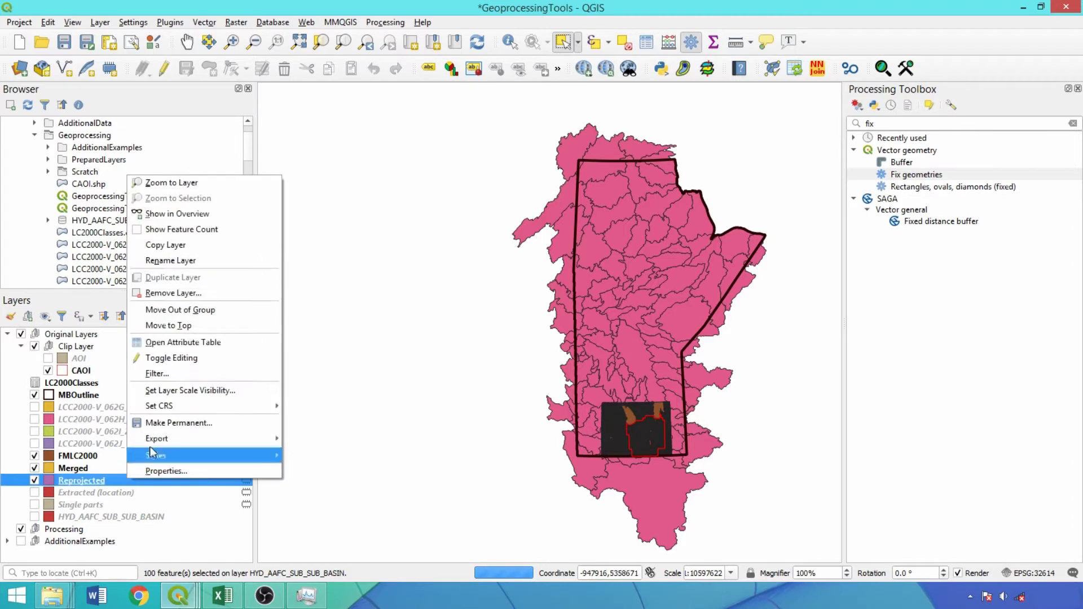
pyautogui.click(169, 261)
pyautogui.write('P')
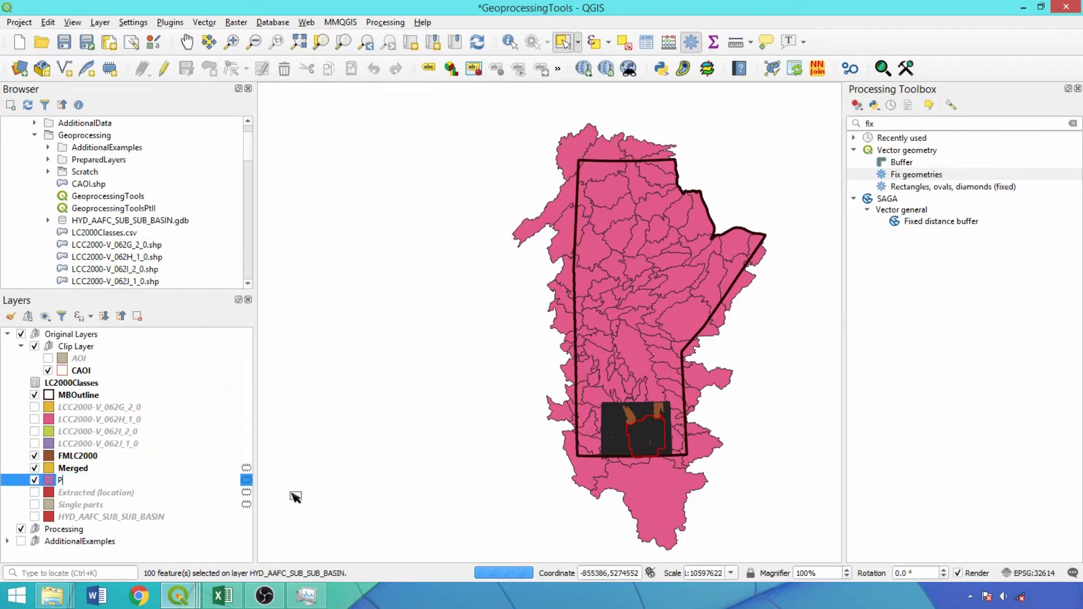
pyautogui.write('TWShed')
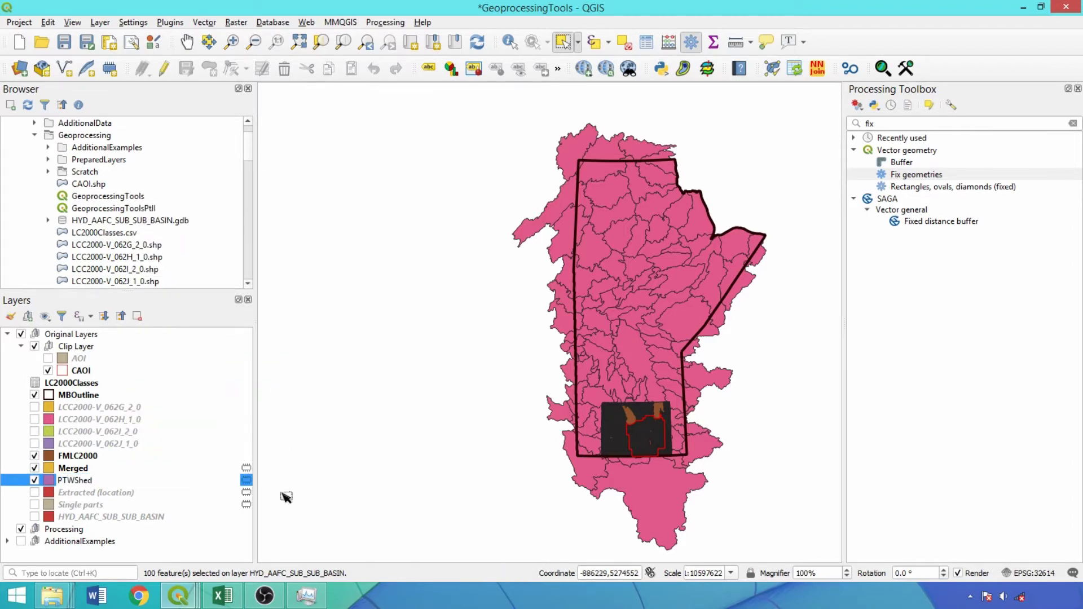
pyautogui.doubleClick(969, 125)
# Open Clip in batch mode with FMLC2000 and PTWShed as input layers
pyautogui.write('dif')
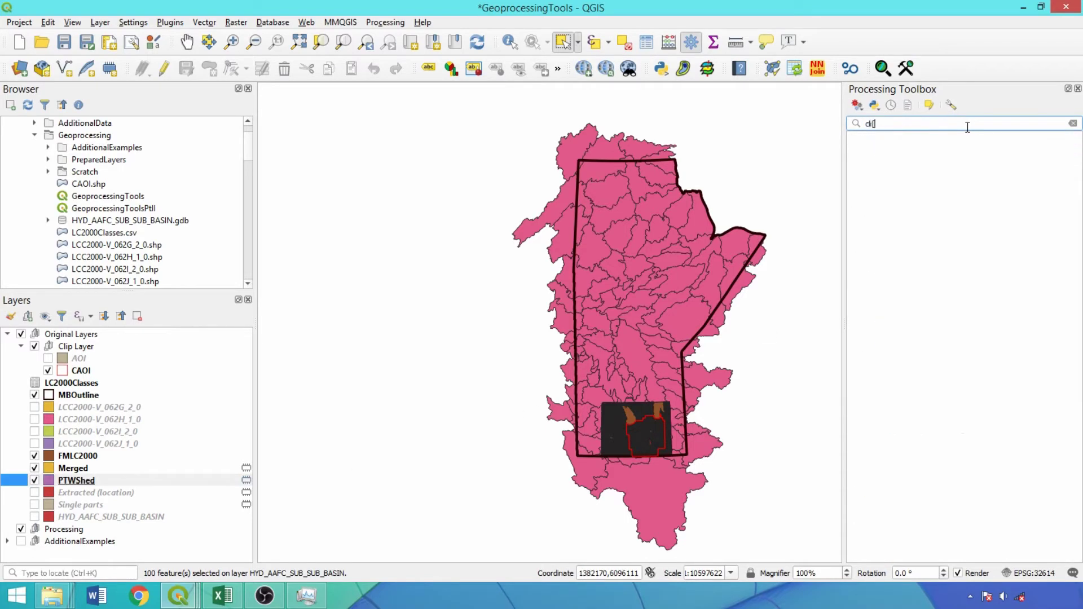
pyautogui.write('p')
pyautogui.doubleClick(1011, 150)
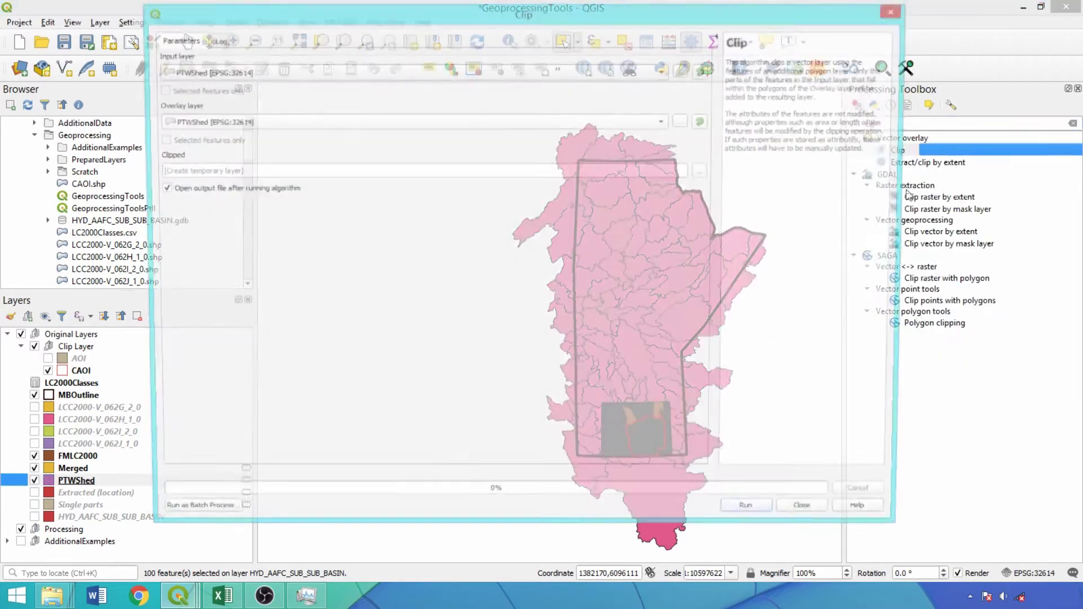
pyautogui.click(189, 519)
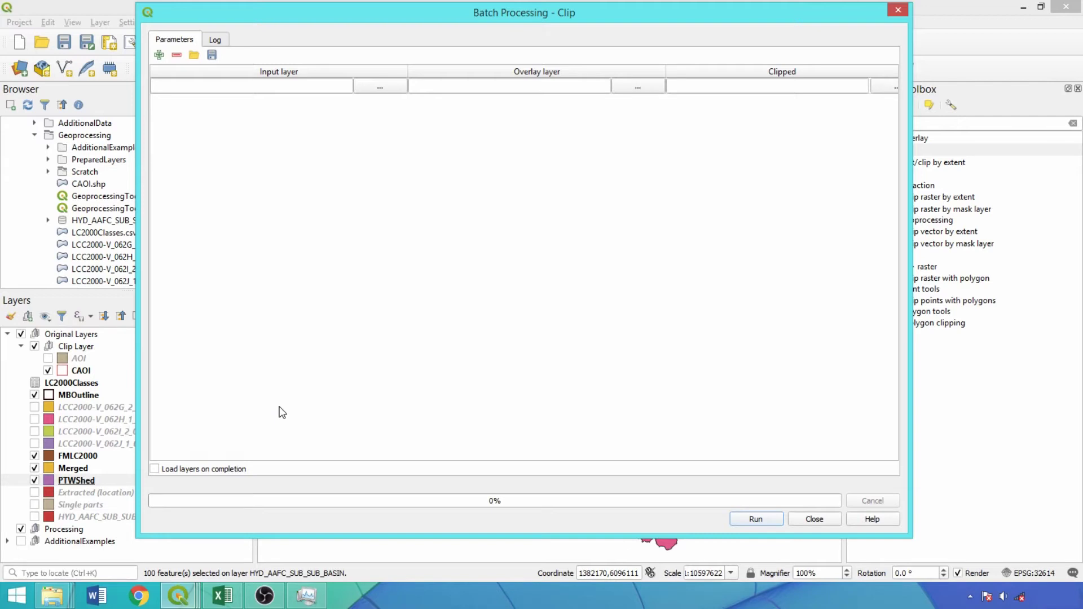
pyautogui.click(389, 89)
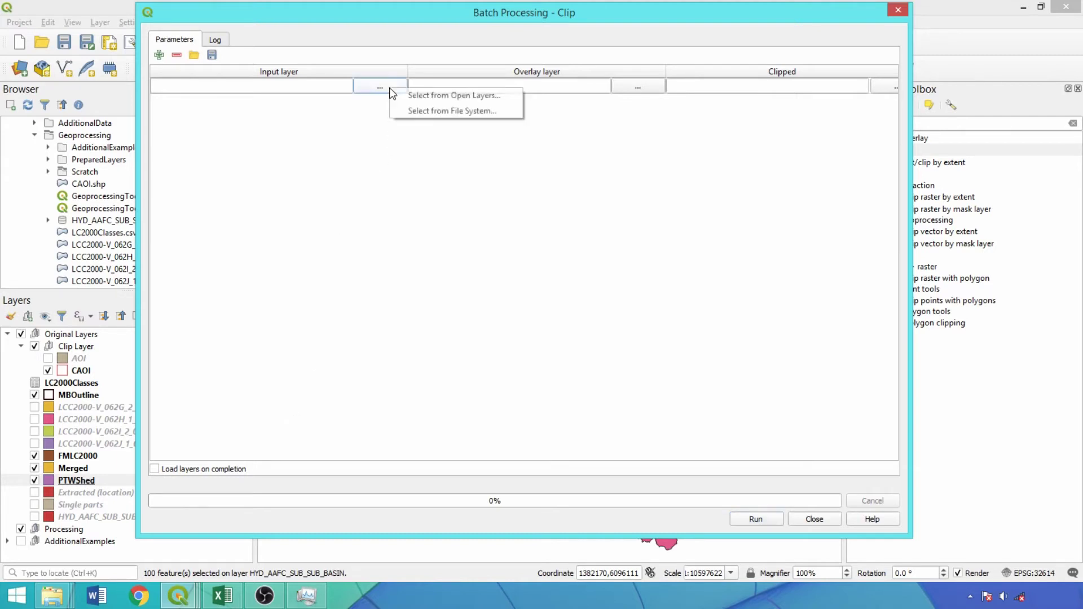
pyautogui.click(411, 96)
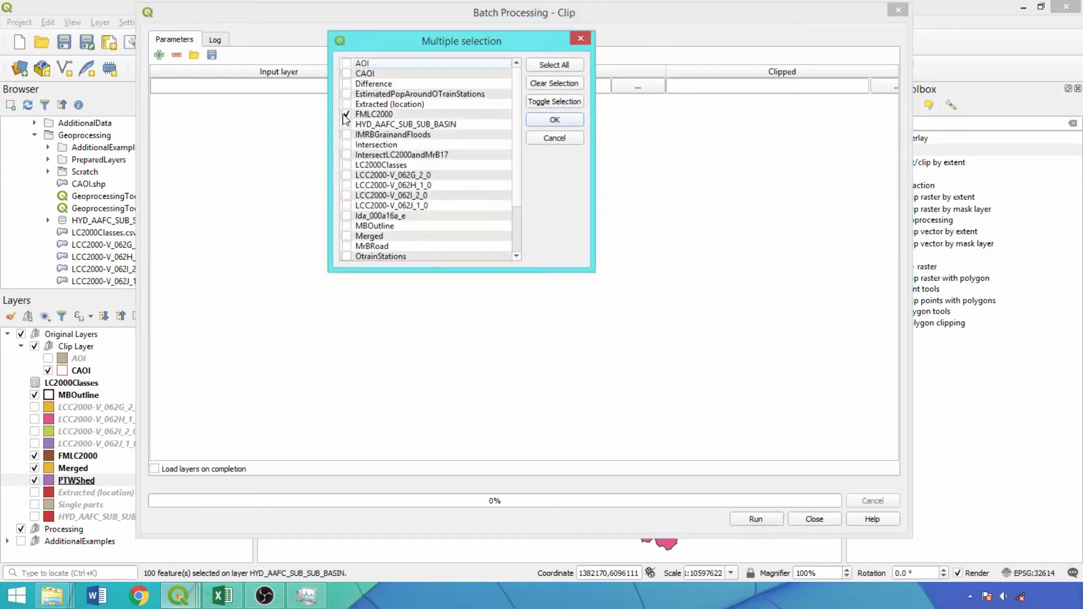
pyautogui.scroll(-2, 403, 161)
pyautogui.click(346, 216)
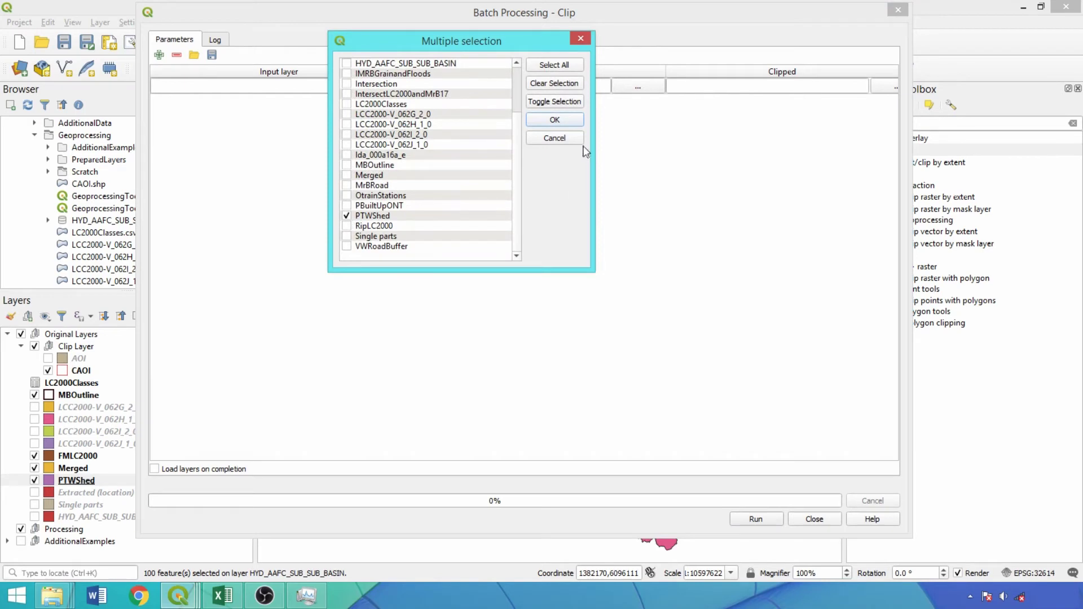
pyautogui.click(554, 119)
# Set CAOI as the overlay layer for both batch rows
pyautogui.click(637, 87)
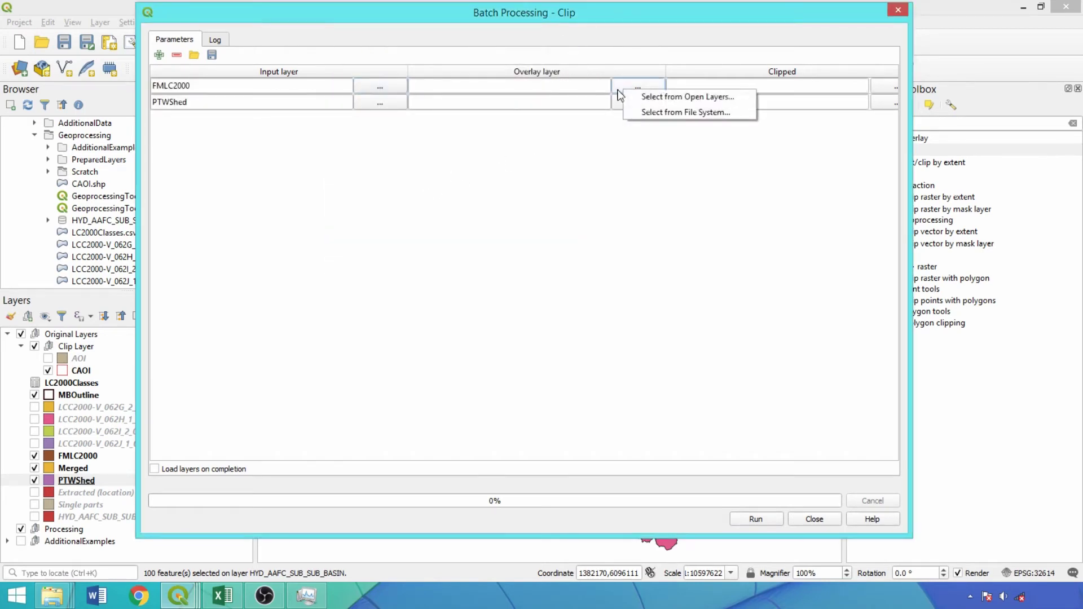
pyautogui.click(648, 97)
pyautogui.click(347, 74)
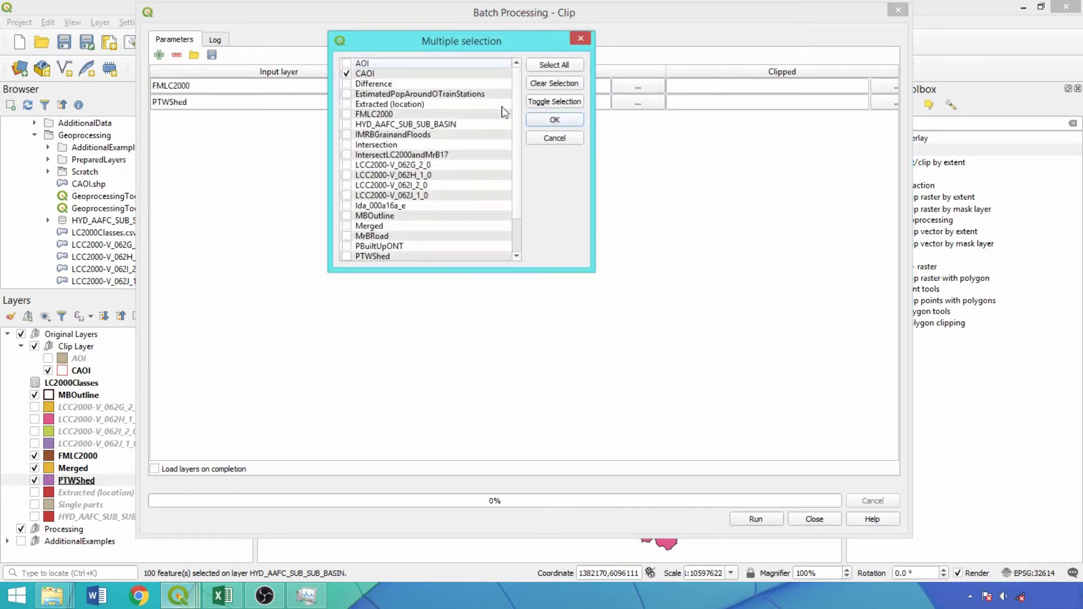
pyautogui.click(536, 120)
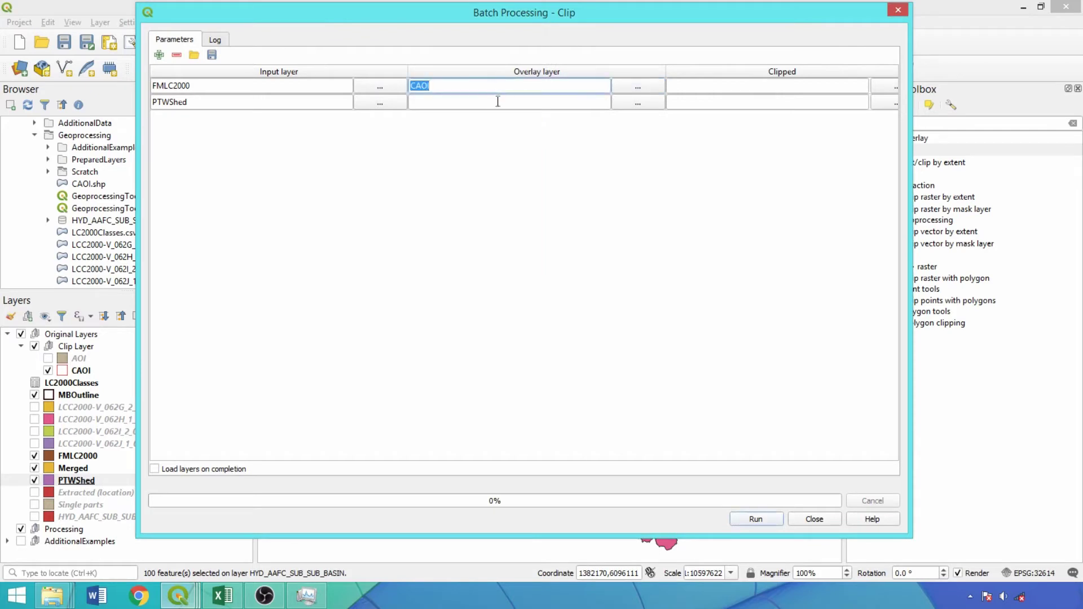
pyautogui.click(504, 106)
pyautogui.write('CAOI')
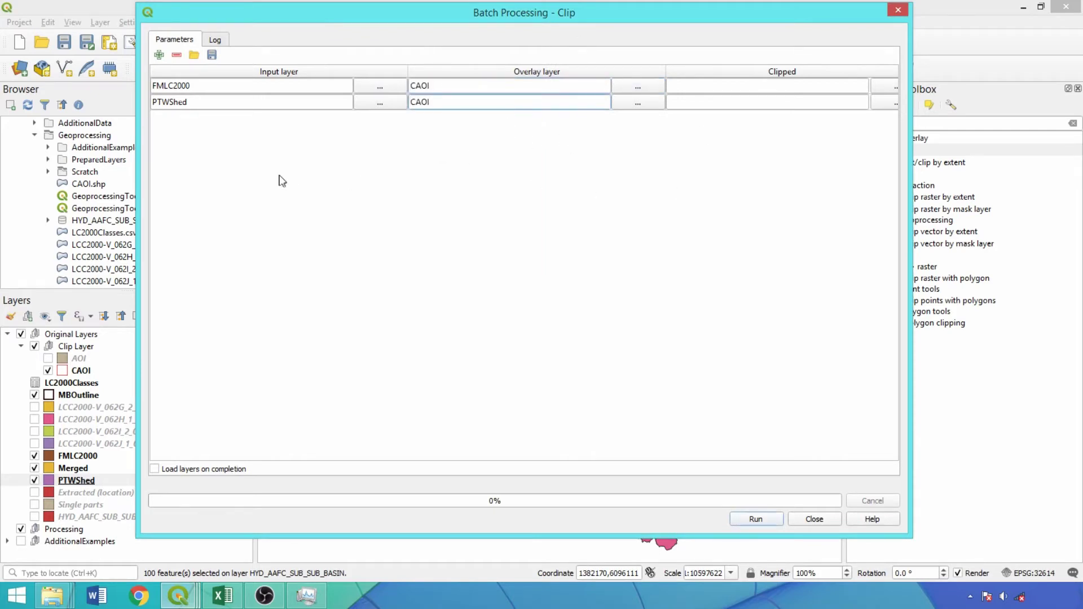
# Add a third batch row clipping PTWShed by MBOutline
pyautogui.click(153, 52)
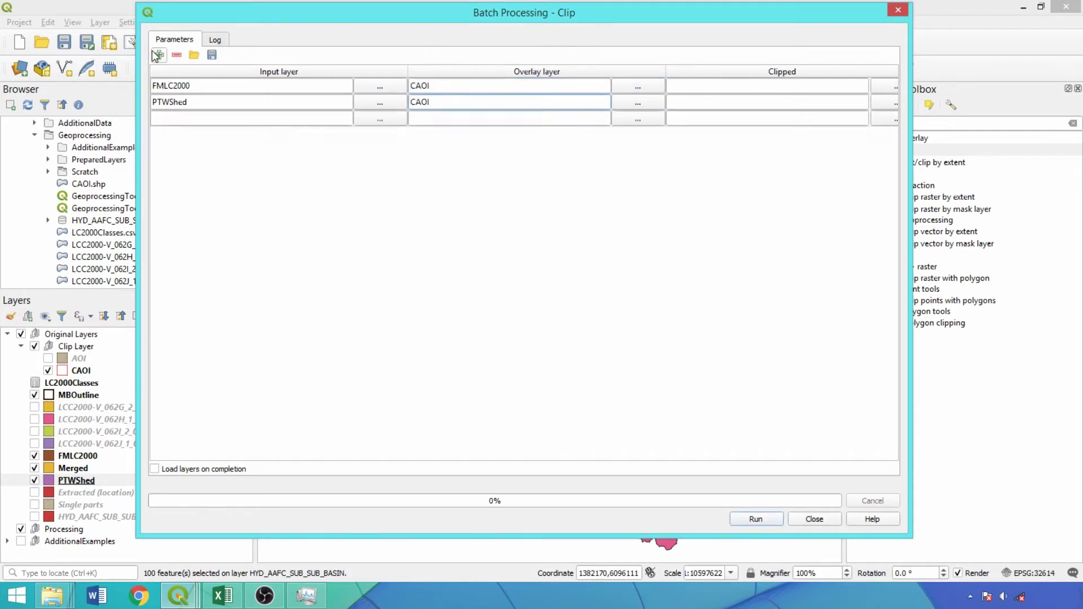
pyautogui.doubleClick(199, 101)
pyautogui.hotkey('ctrl', 'c')
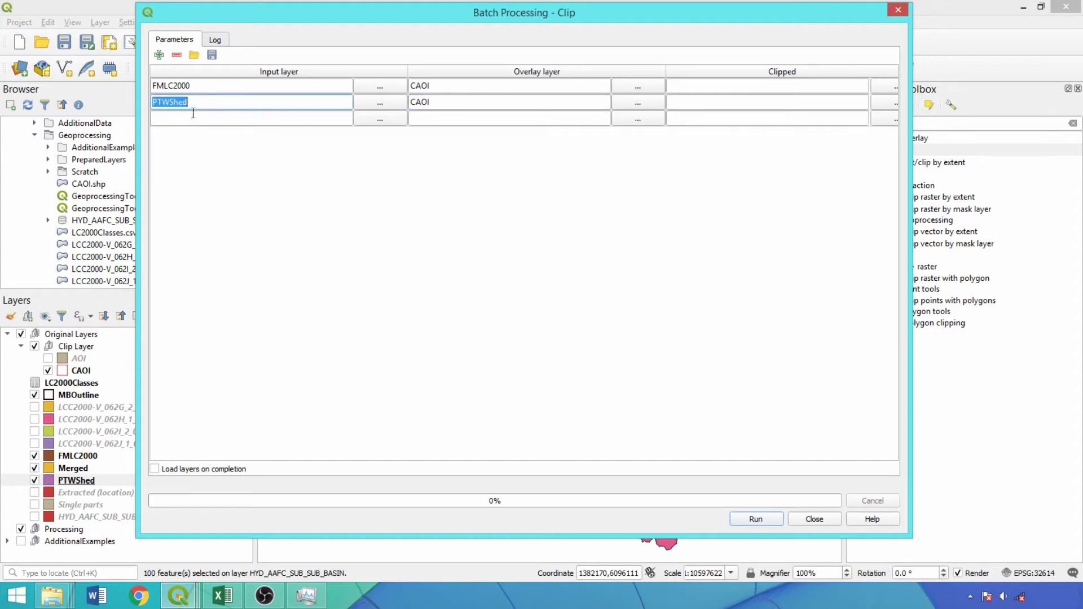
pyautogui.click(199, 119)
pyautogui.hotkey('ctrl', 'v')
pyautogui.click(637, 119)
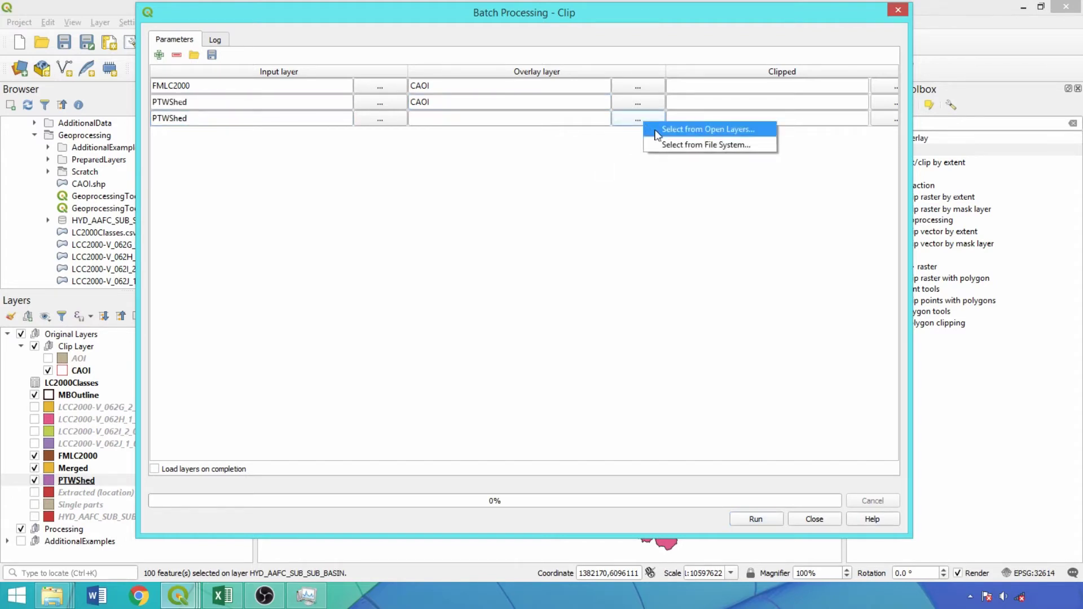
pyautogui.click(655, 134)
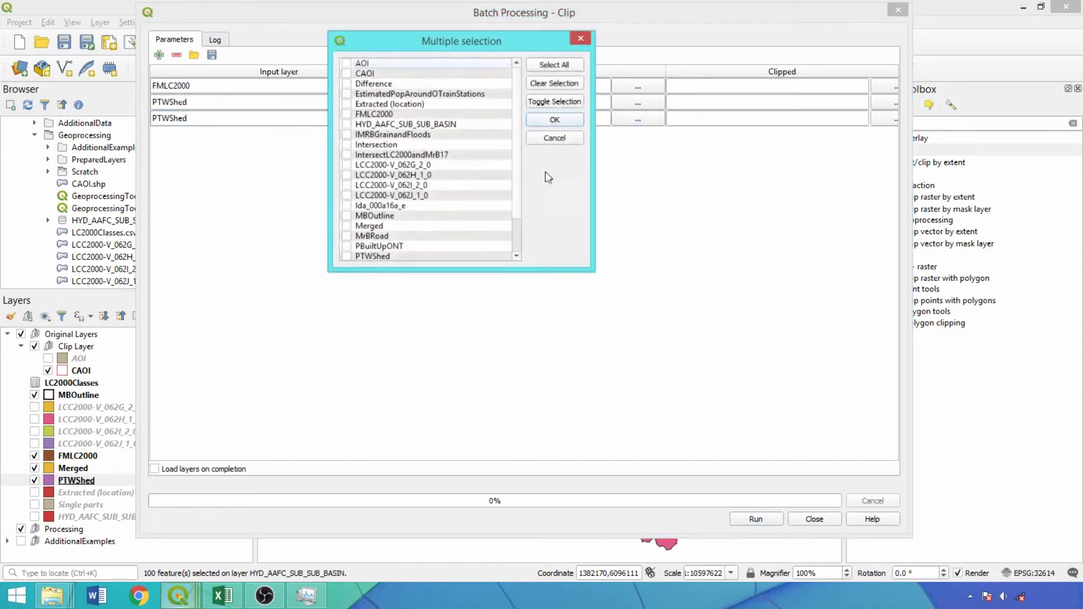
pyautogui.click(348, 216)
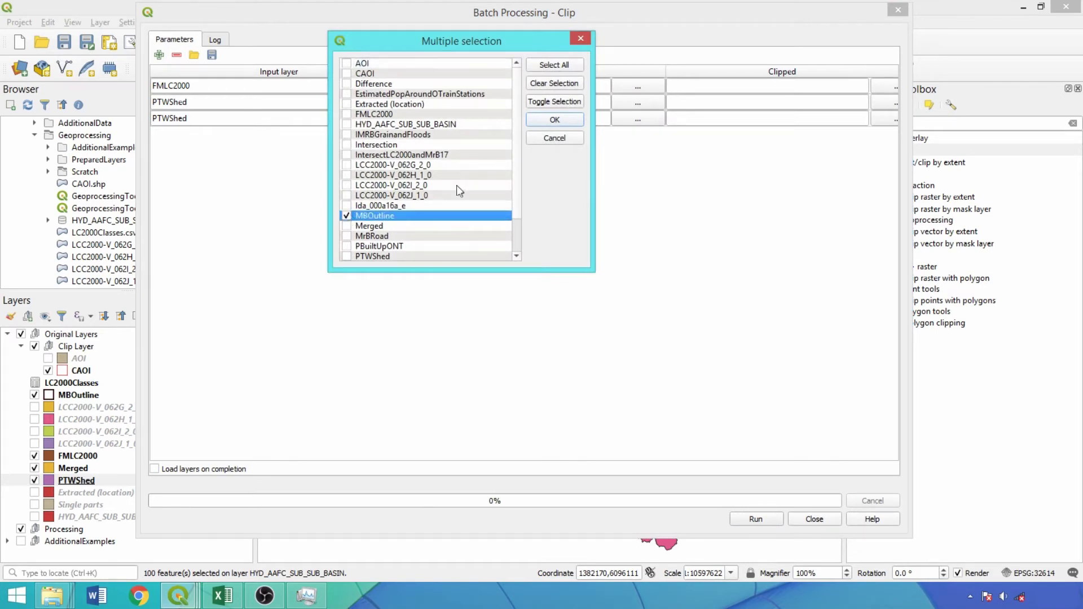
pyautogui.click(554, 119)
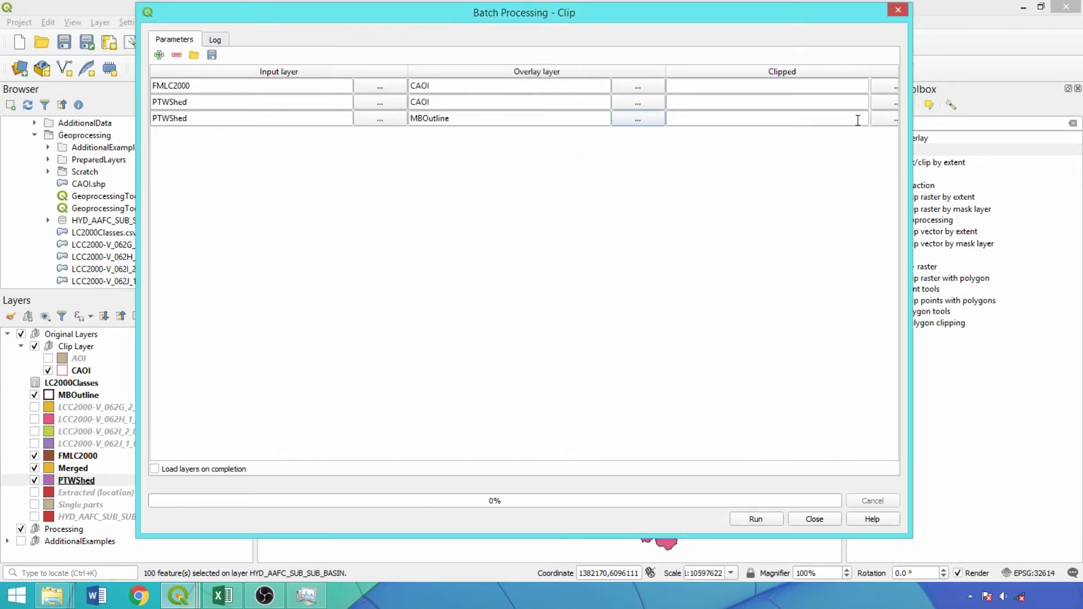
# Autofill shapefile outputs prefixed 'C' from parameter values, removing 'Scratch/C' from row three's path
pyautogui.click(886, 89)
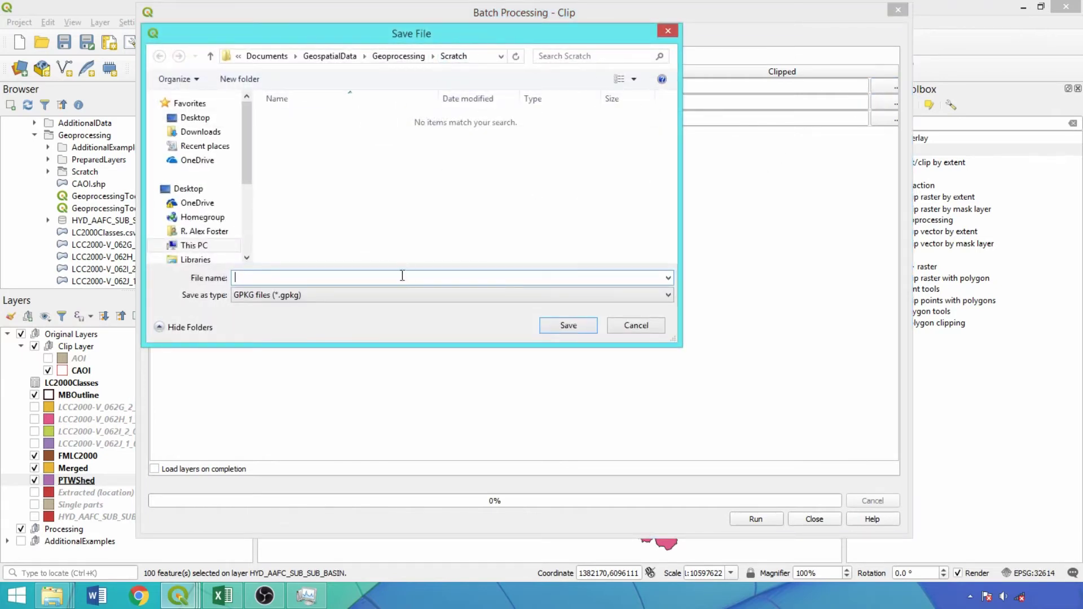
pyautogui.click(398, 294)
pyautogui.click(382, 319)
pyautogui.write('C')
pyautogui.click(569, 326)
pyautogui.click(516, 272)
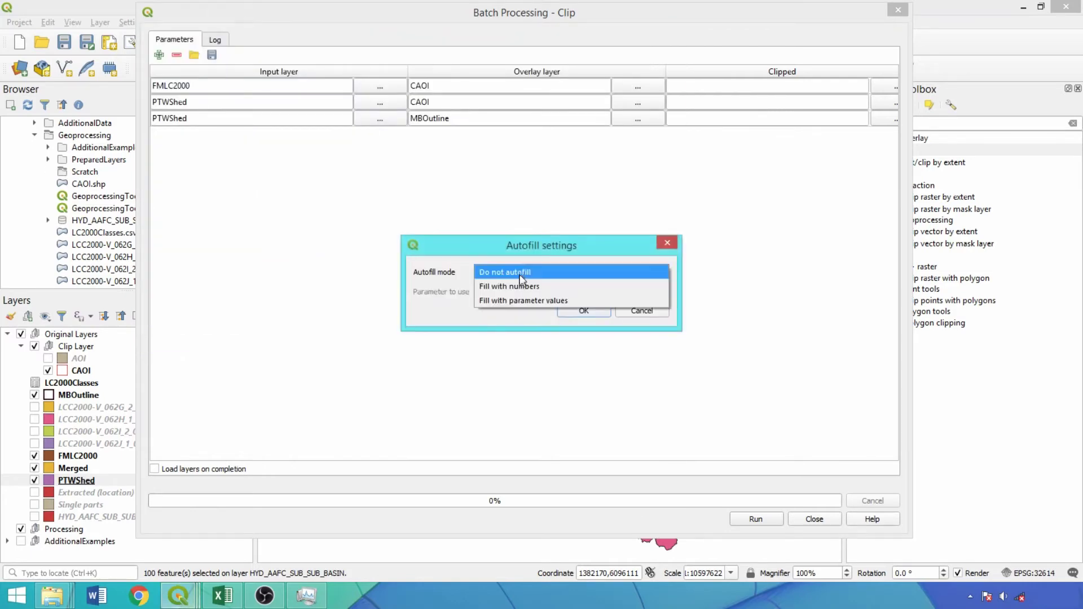
pyautogui.click(520, 300)
pyautogui.click(573, 311)
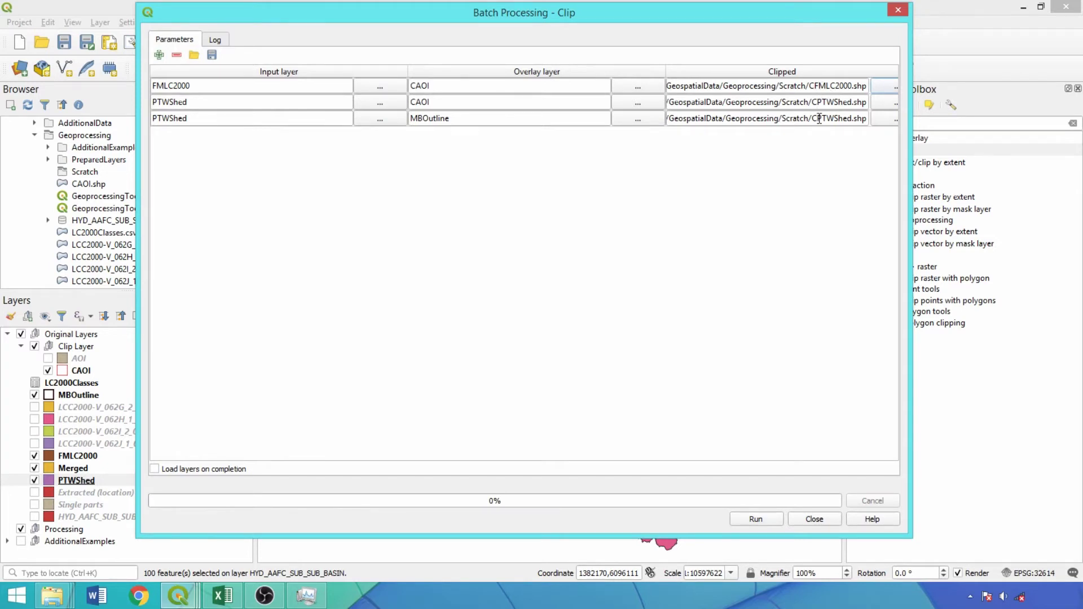
pyautogui.moveTo(819, 119); pyautogui.dragTo(783, 122)
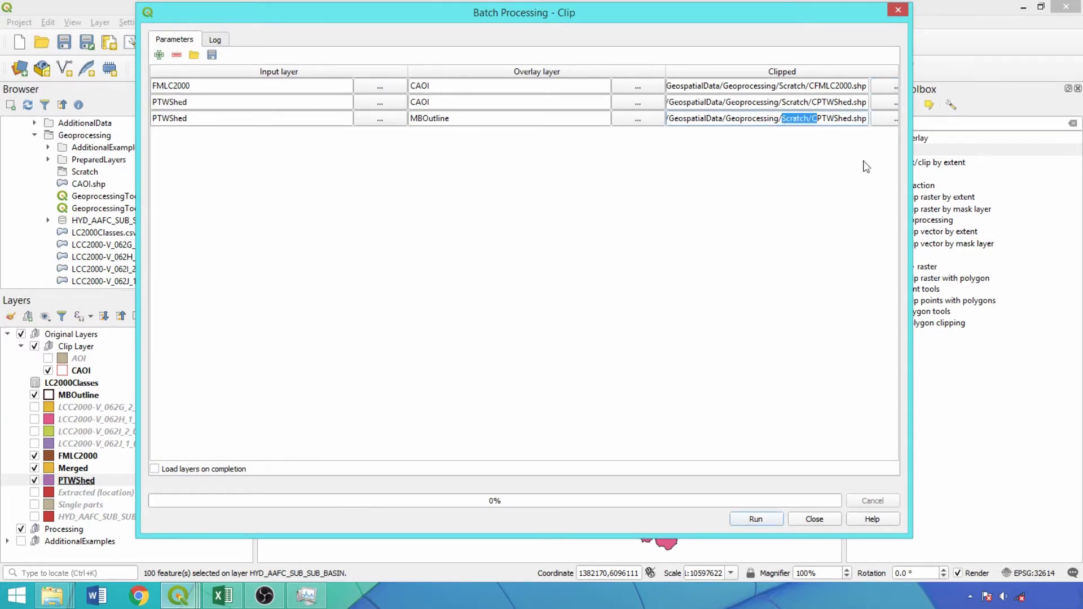
pyautogui.press('Delete')
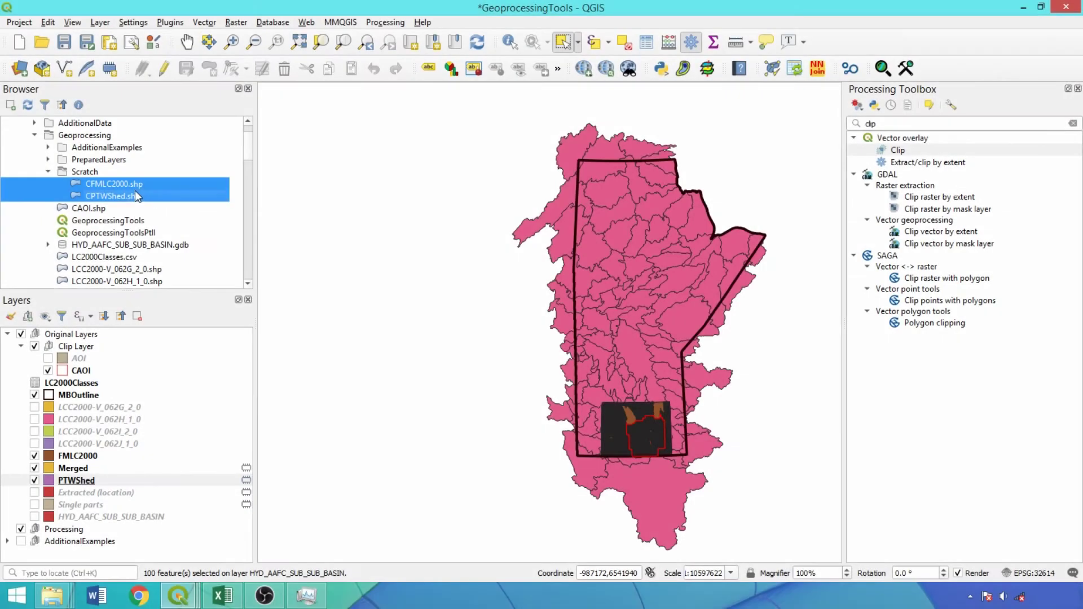
# Add the clipped CFMLC2000 and CPTWShed shapefiles to the map inside the Processing group
pyautogui.rightClick(135, 192)
pyautogui.click(149, 199)
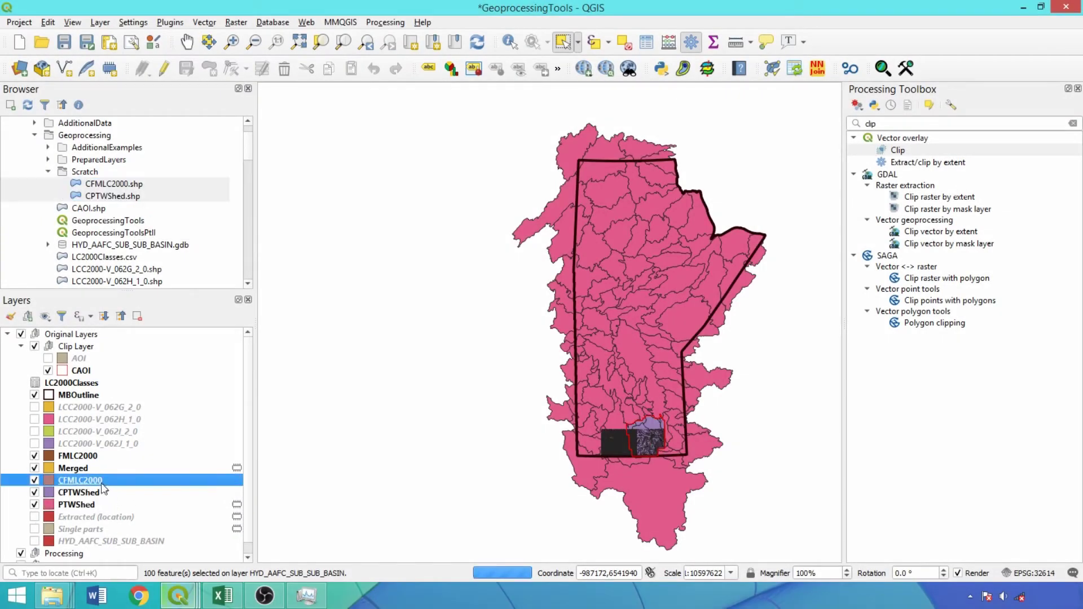
pyautogui.keyDown('shift'); pyautogui.click(103, 495); pyautogui.keyUp('shift')
pyautogui.moveTo(103, 495); pyautogui.dragTo(118, 540)
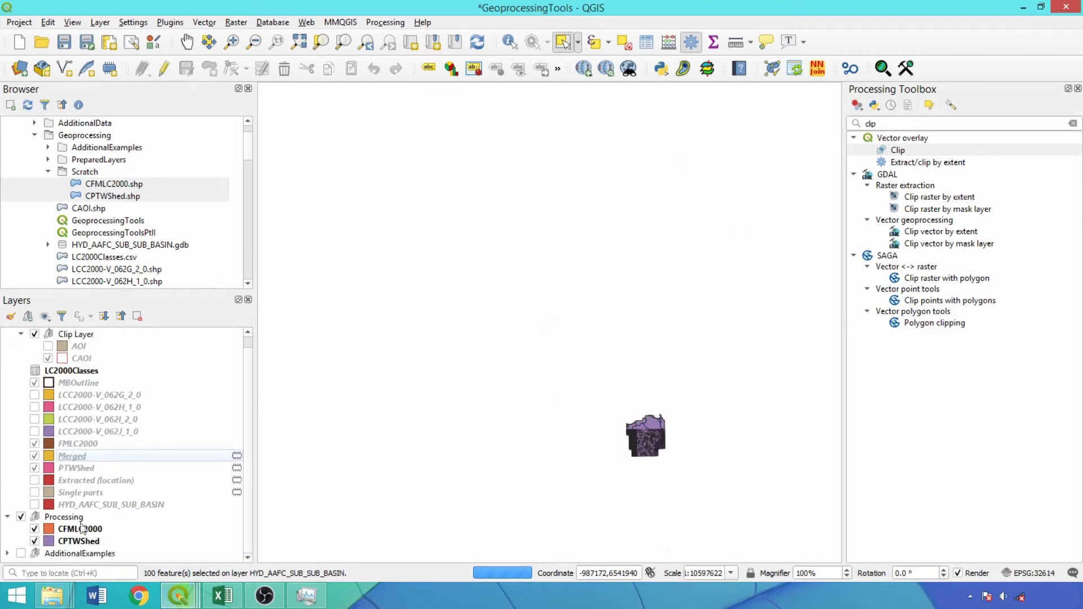
pyautogui.scroll(3, 680, 452)
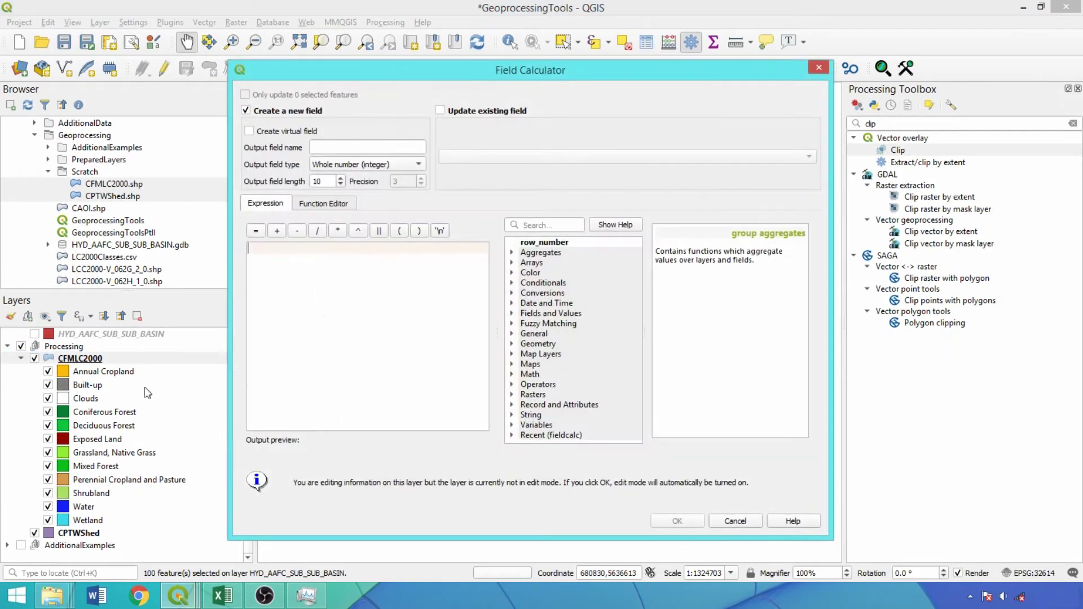
# Calculate a new decimal field FAreaHA (length 12, precision 2) on CFMLC2000 as $area/10000
pyautogui.click(348, 164)
pyautogui.click(348, 194)
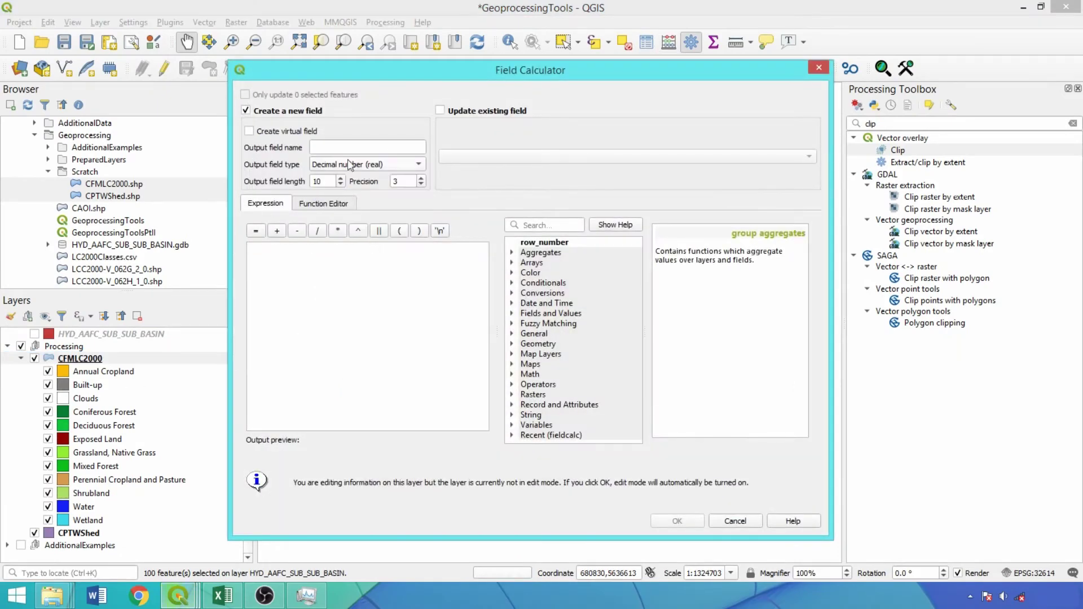
pyautogui.click(352, 147)
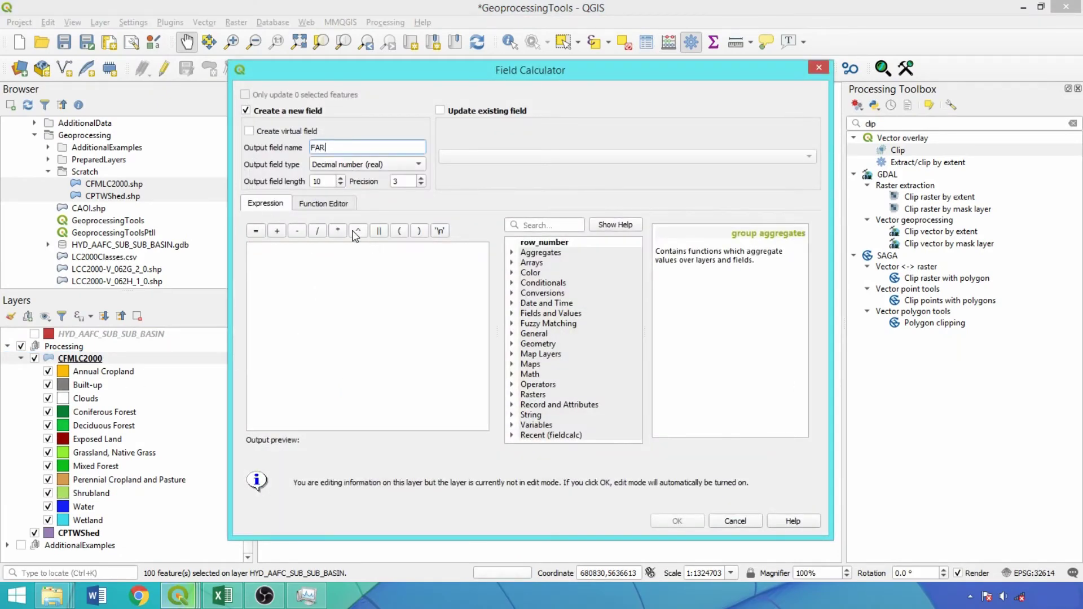
pyautogui.write('FAreaHA')
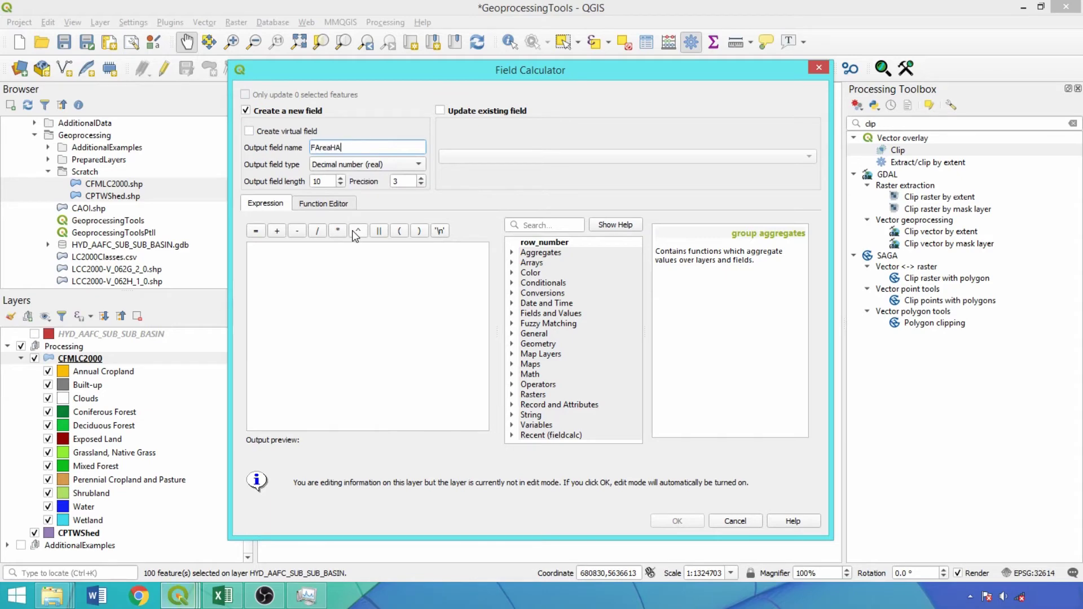
pyautogui.click(340, 178)
pyautogui.click(340, 178)
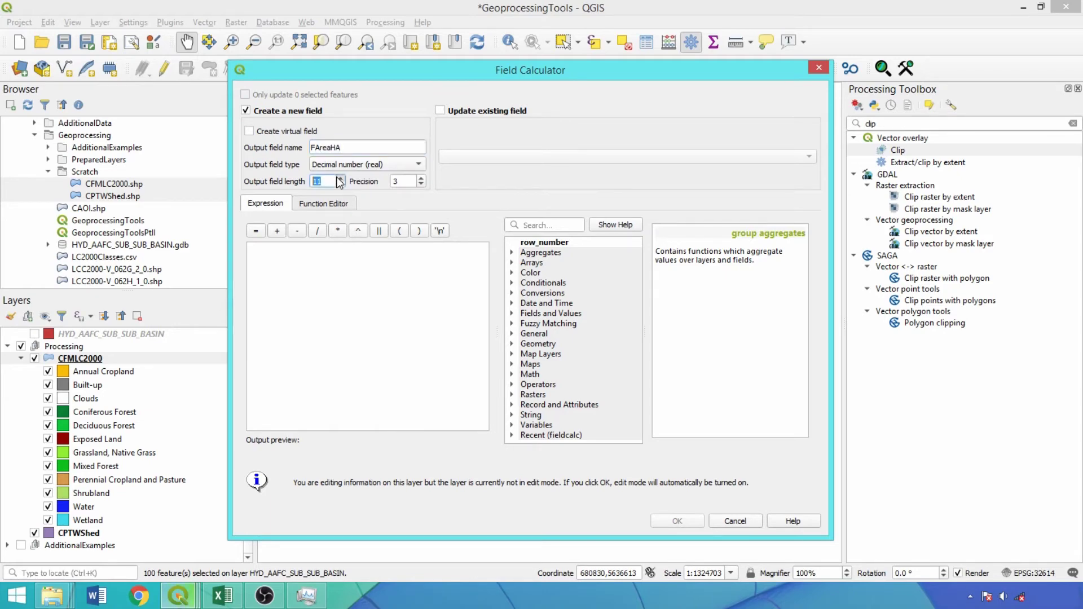
pyautogui.click(421, 184)
pyautogui.click(301, 359)
pyautogui.write('$are')
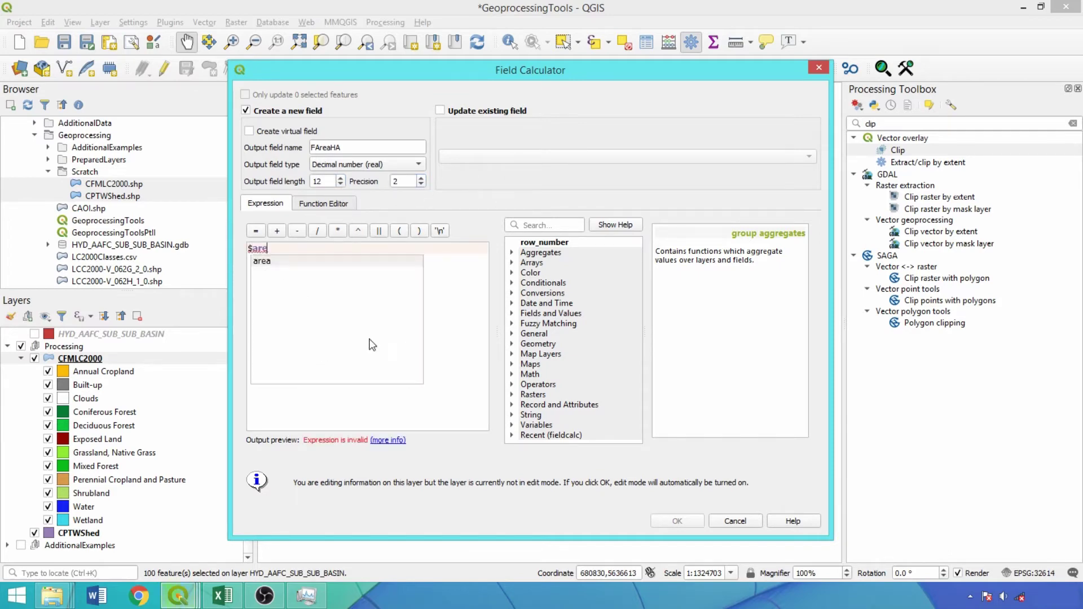
pyautogui.write('a/10000')
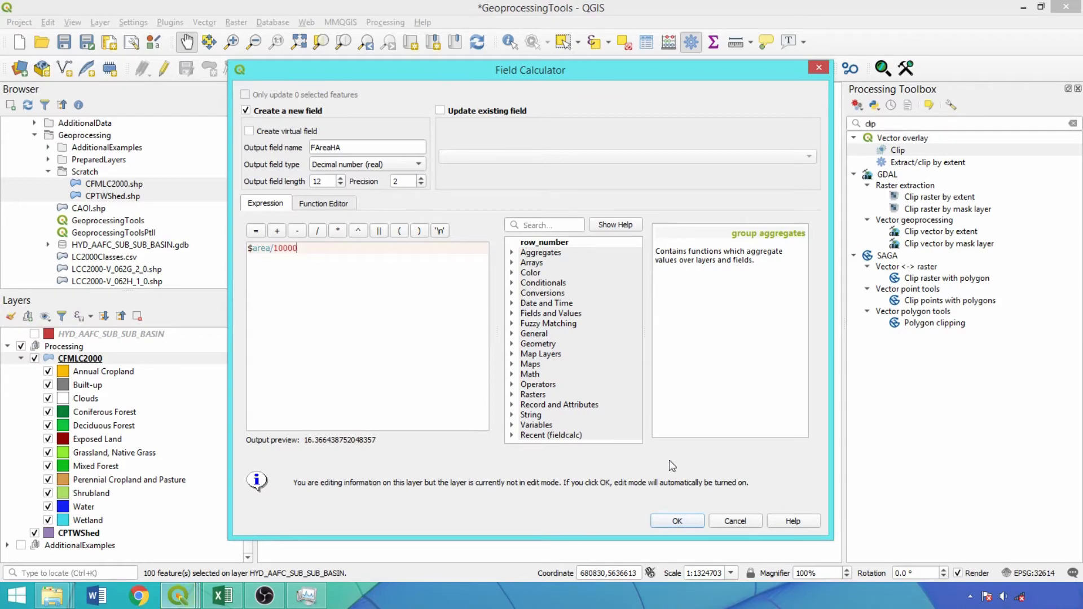
pyautogui.click(659, 518)
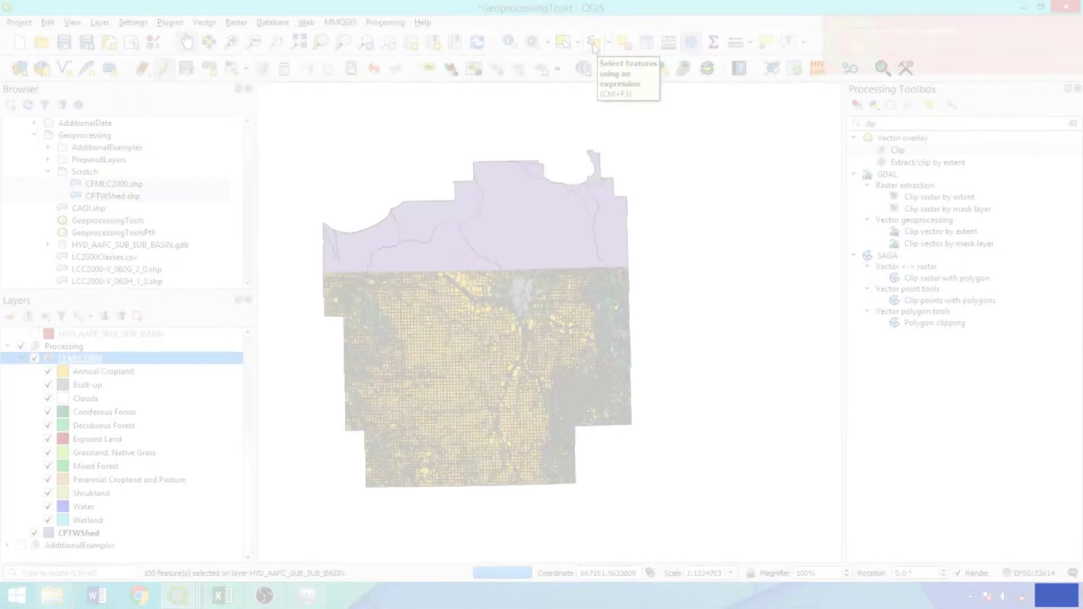
# Enter the selection expression "COVTYPE" = 20 for CFMLC2000
pyautogui.hotkey('ctrl', 'F3')
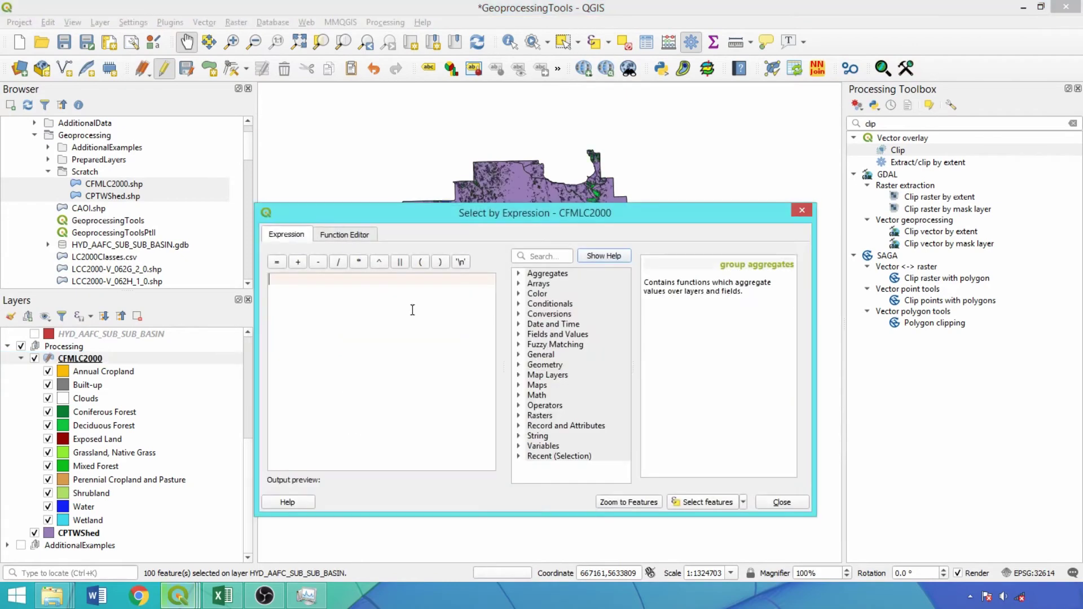
pyautogui.click(518, 334)
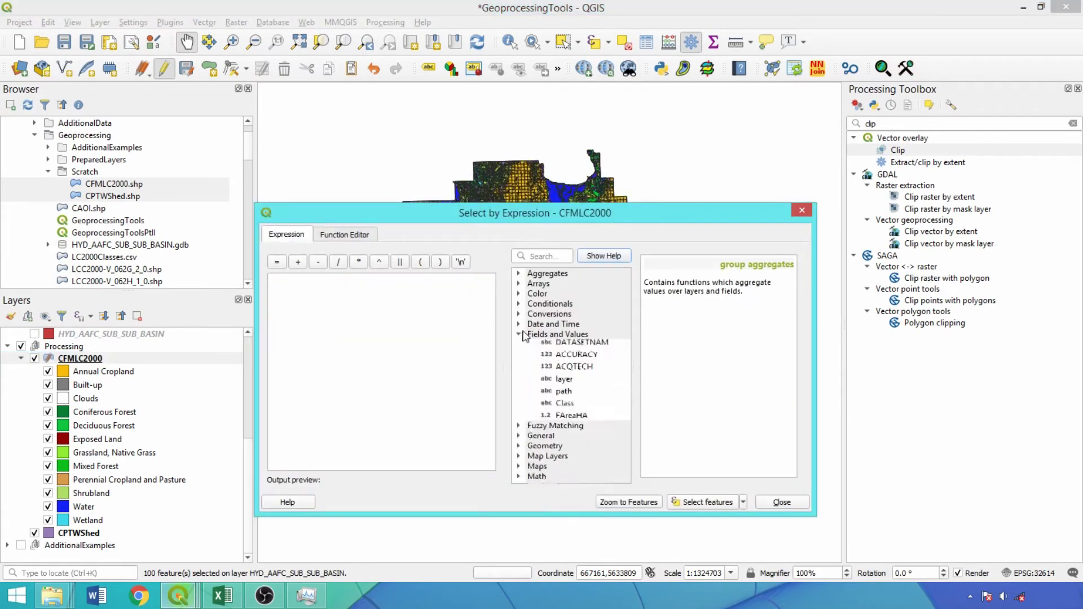
pyautogui.doubleClick(572, 346)
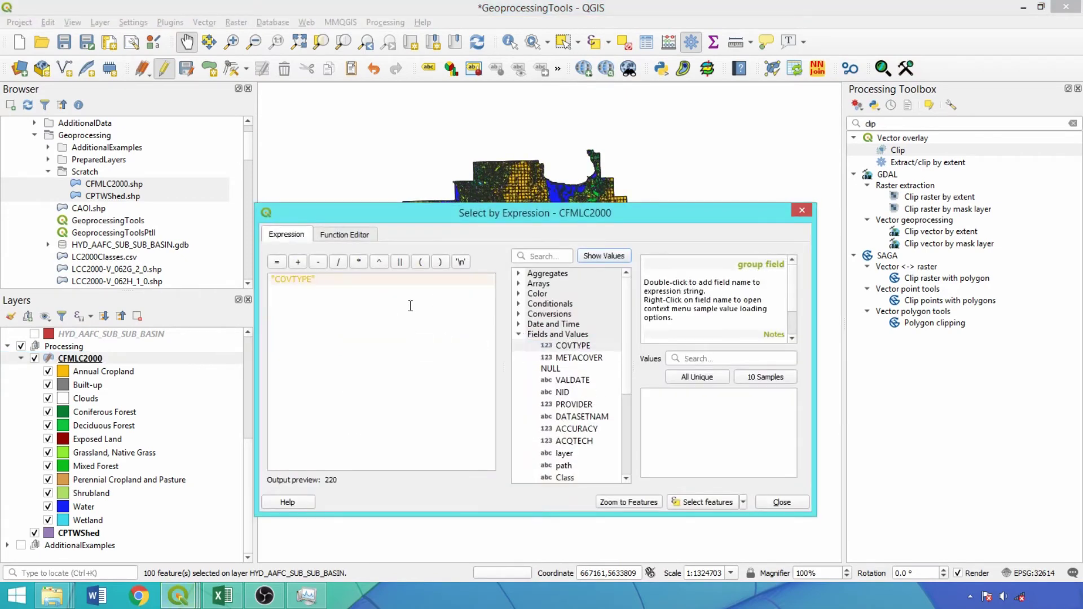
pyautogui.write('= 20')
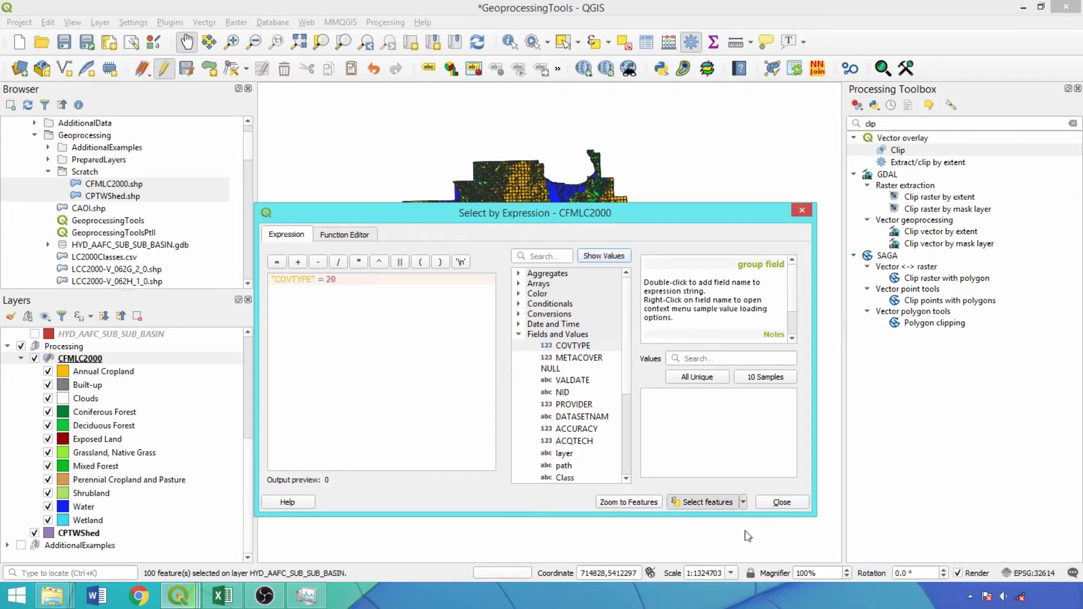
# Buffer only the selected features by 30 with flat end caps and dissolved output
pyautogui.click(782, 502)
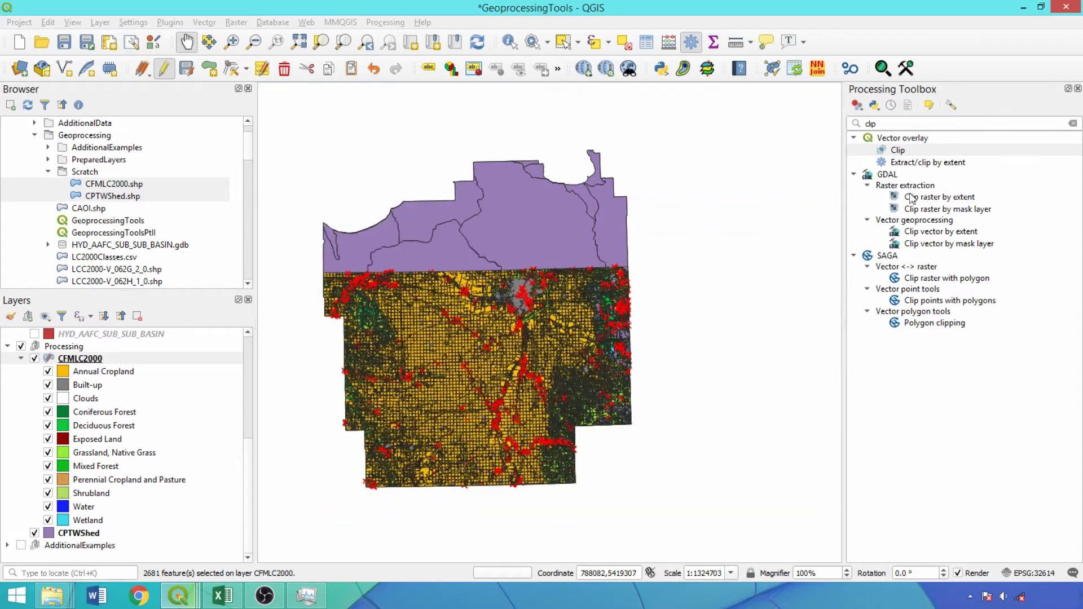
pyautogui.doubleClick(912, 121)
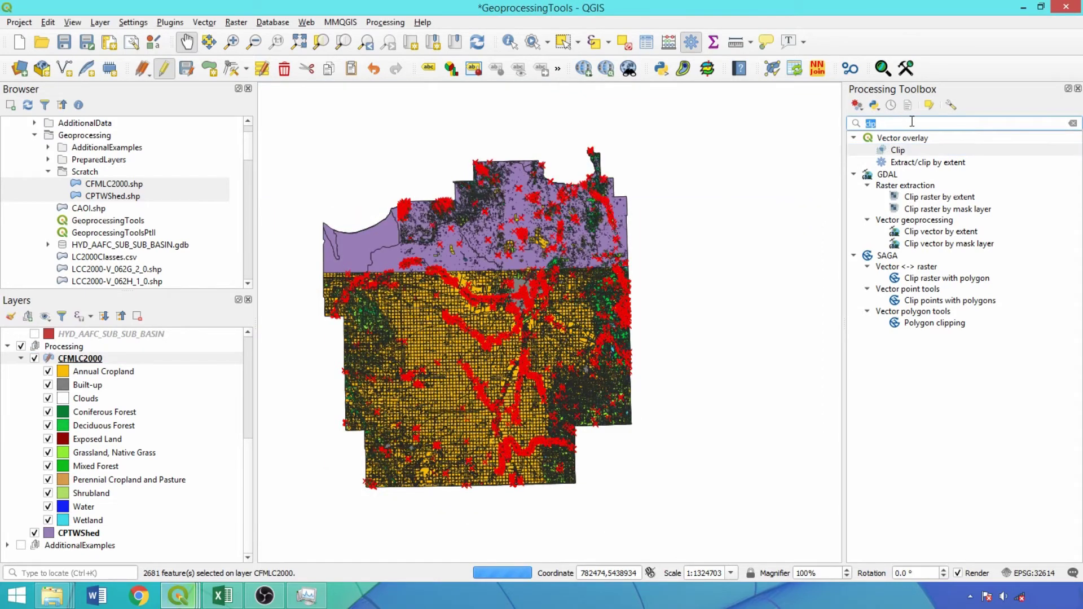
pyautogui.write('buffer')
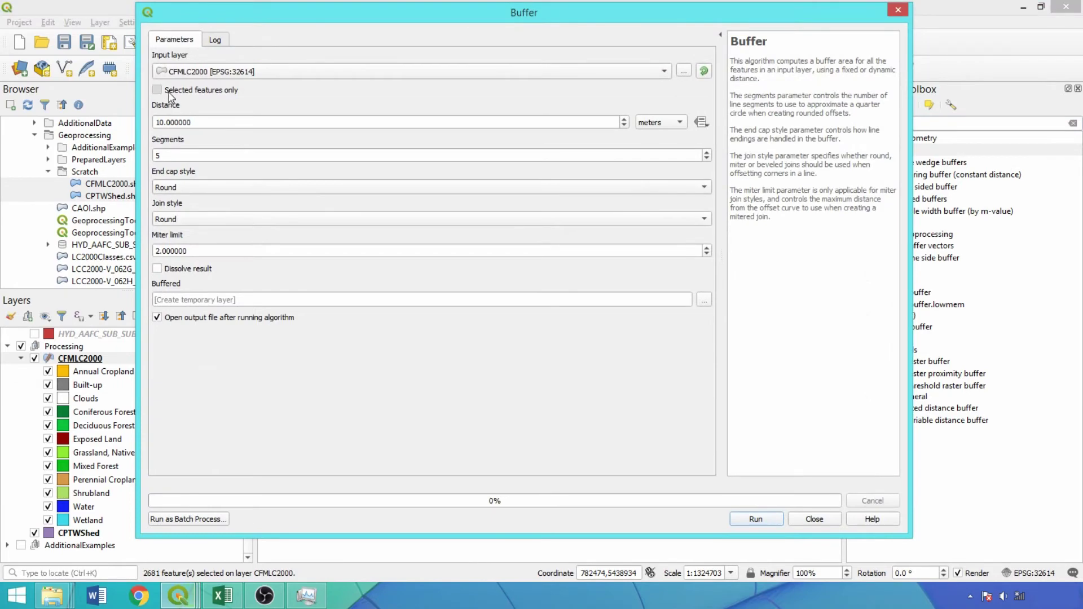
pyautogui.click(169, 92)
pyautogui.moveTo(259, 121); pyautogui.dragTo(68, 110)
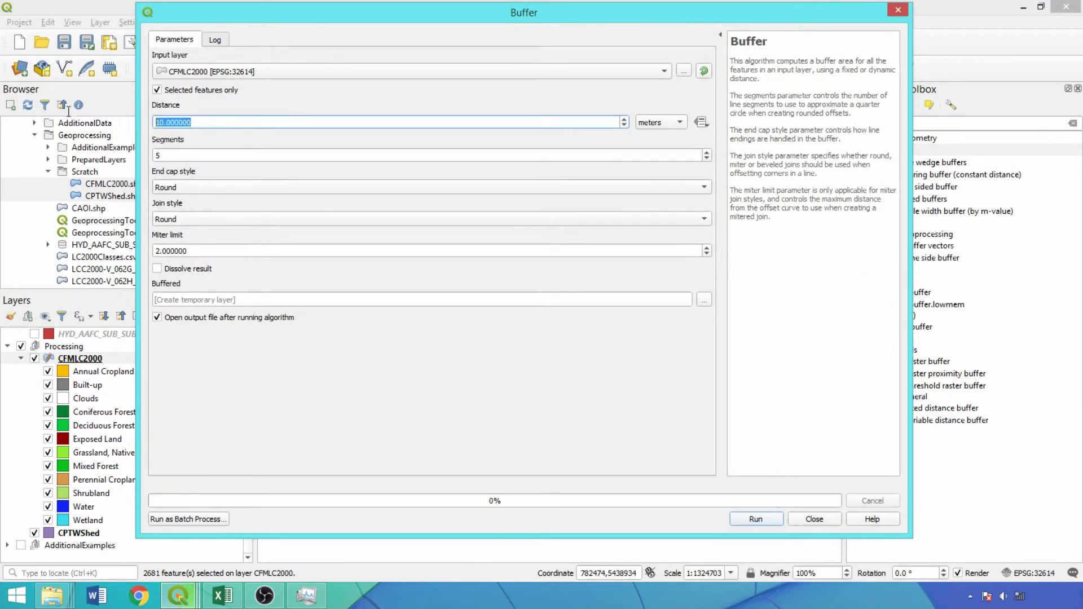
pyautogui.write('30')
pyautogui.click(199, 187)
pyautogui.click(197, 201)
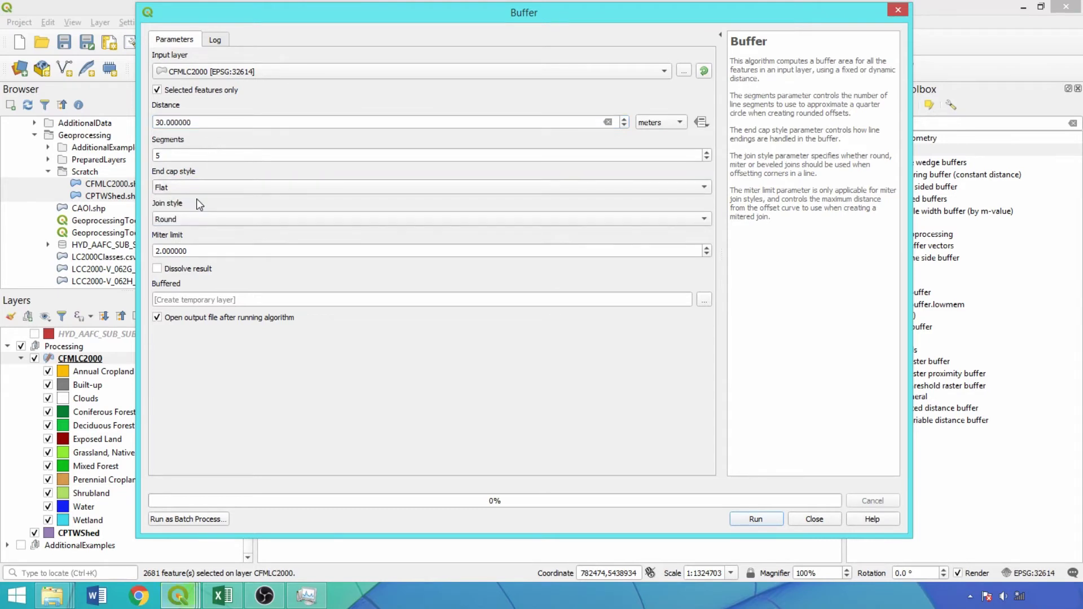
pyautogui.click(188, 269)
pyautogui.click(762, 519)
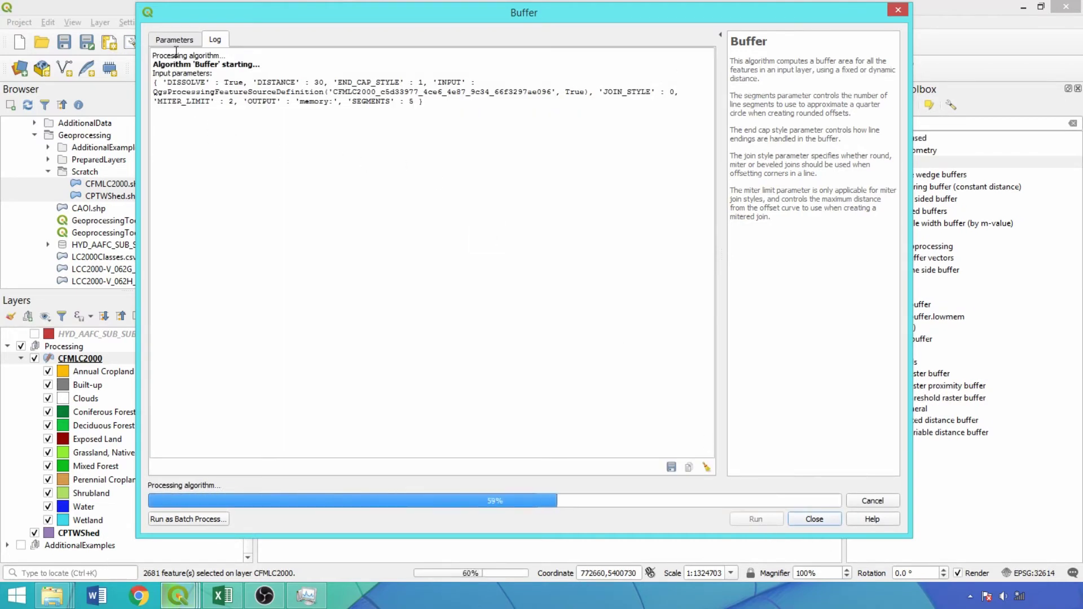
# Run the Buffer again on the selected features with distance 0
pyautogui.click(174, 41)
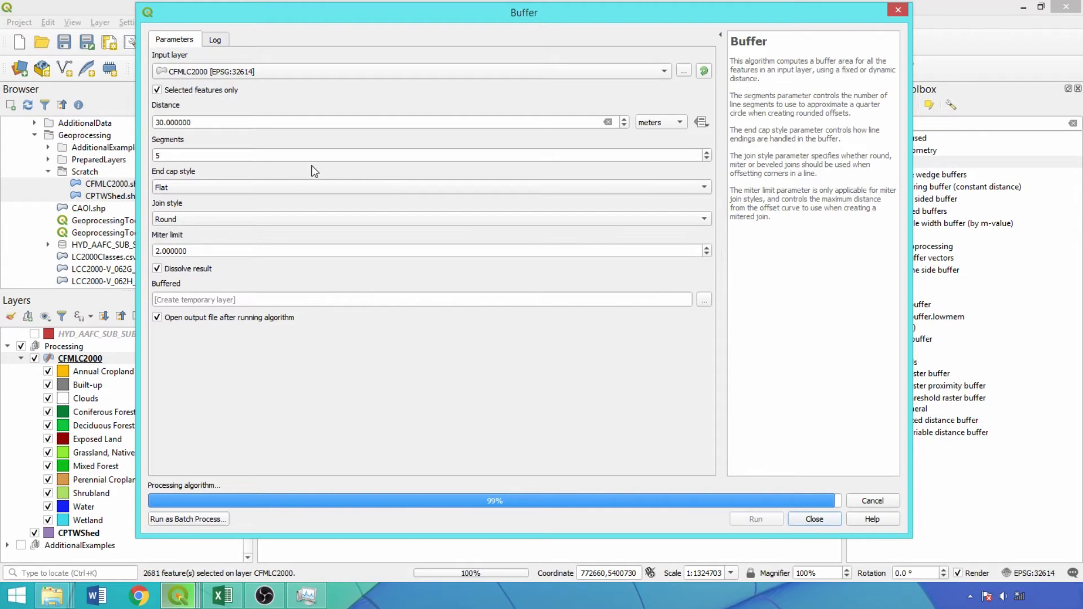
pyautogui.doubleClick(229, 122)
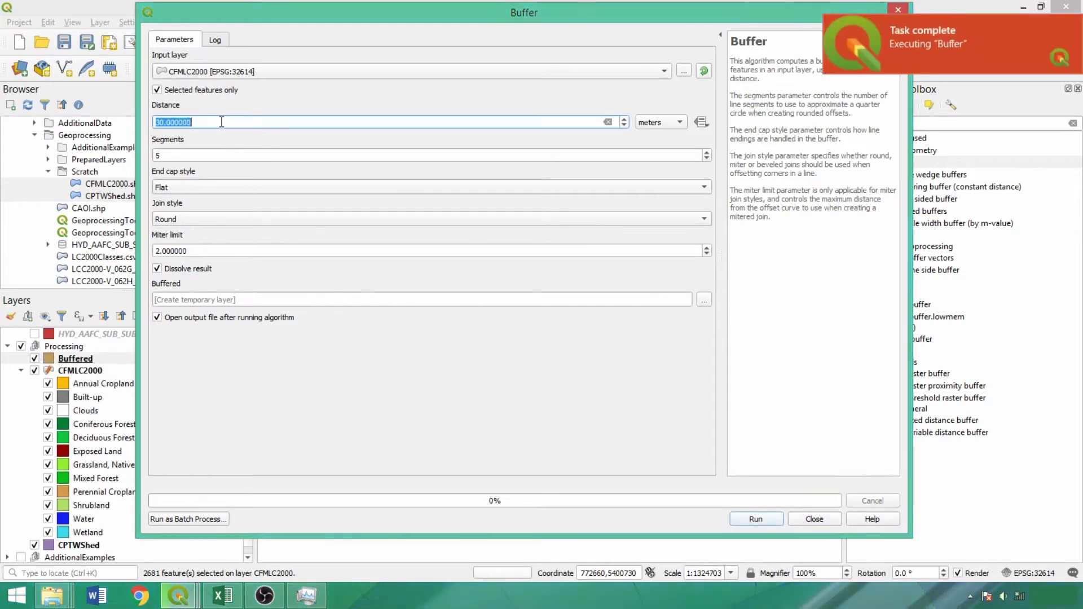
pyautogui.write('0')
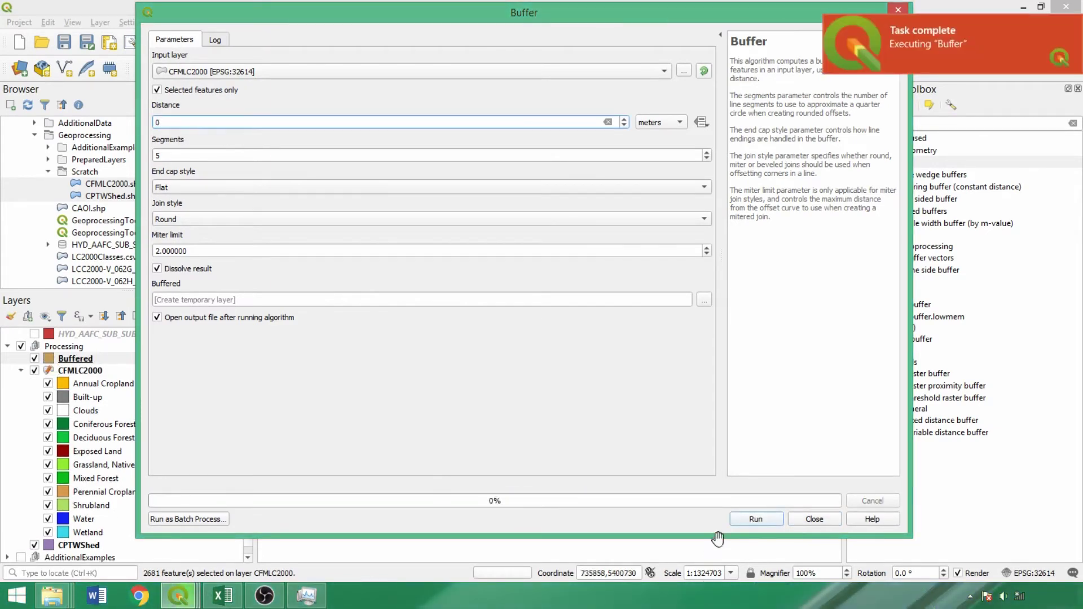
pyautogui.click(756, 518)
# Rename the 30 m Buffered layer to B30W
pyautogui.click(814, 519)
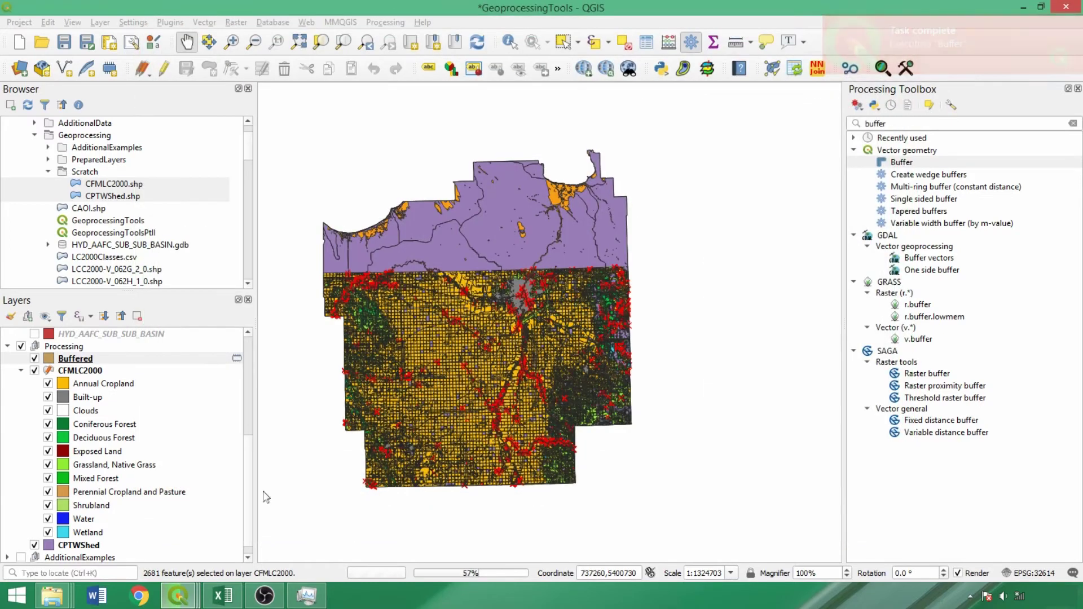
pyautogui.rightClick(97, 360)
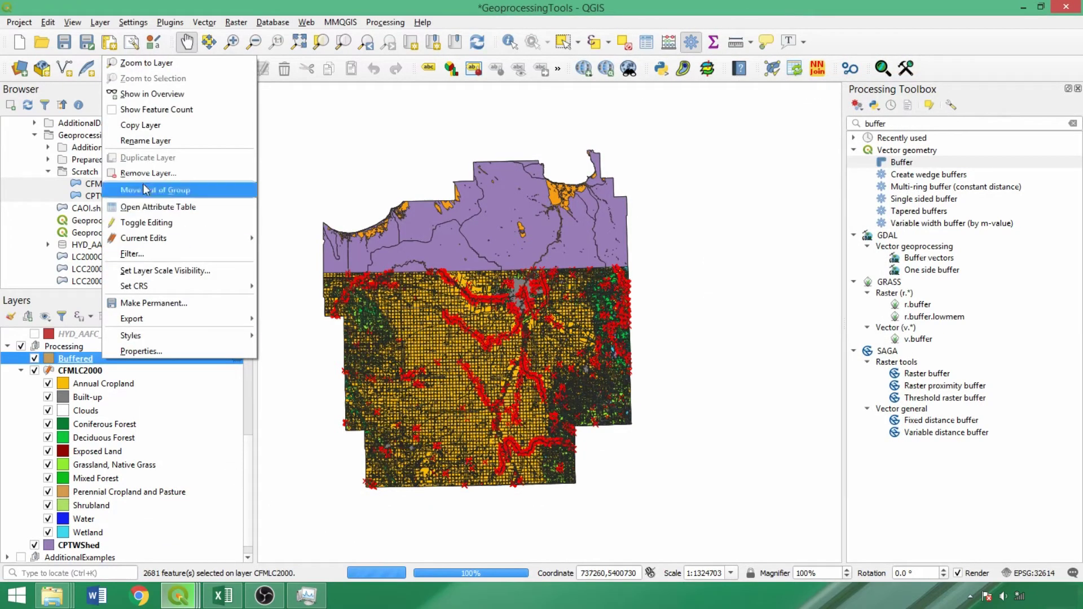
pyautogui.click(169, 140)
pyautogui.write('B30W')
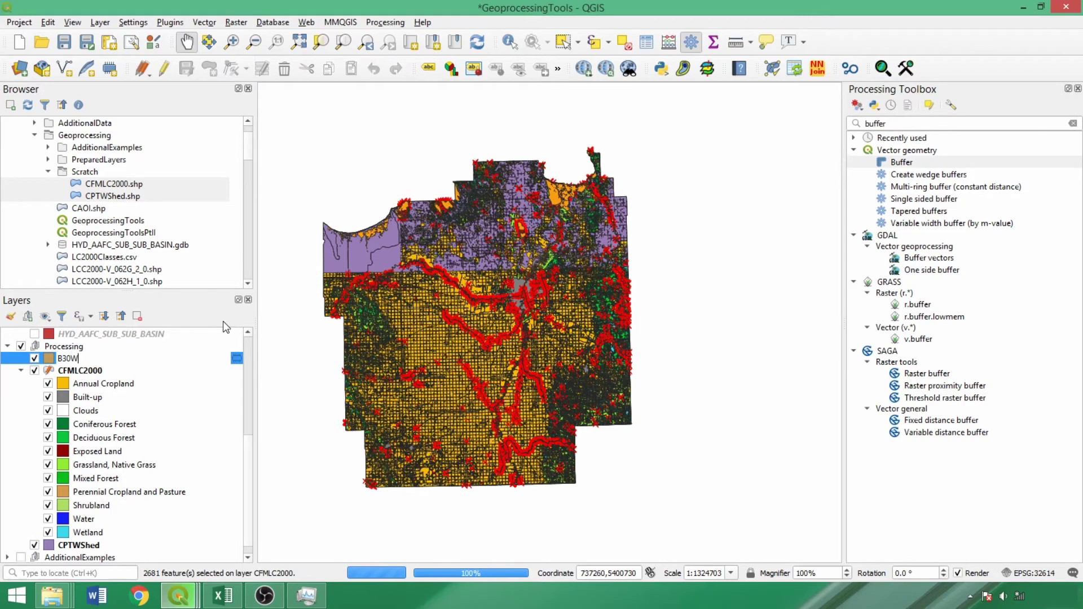
pyautogui.press('Return')
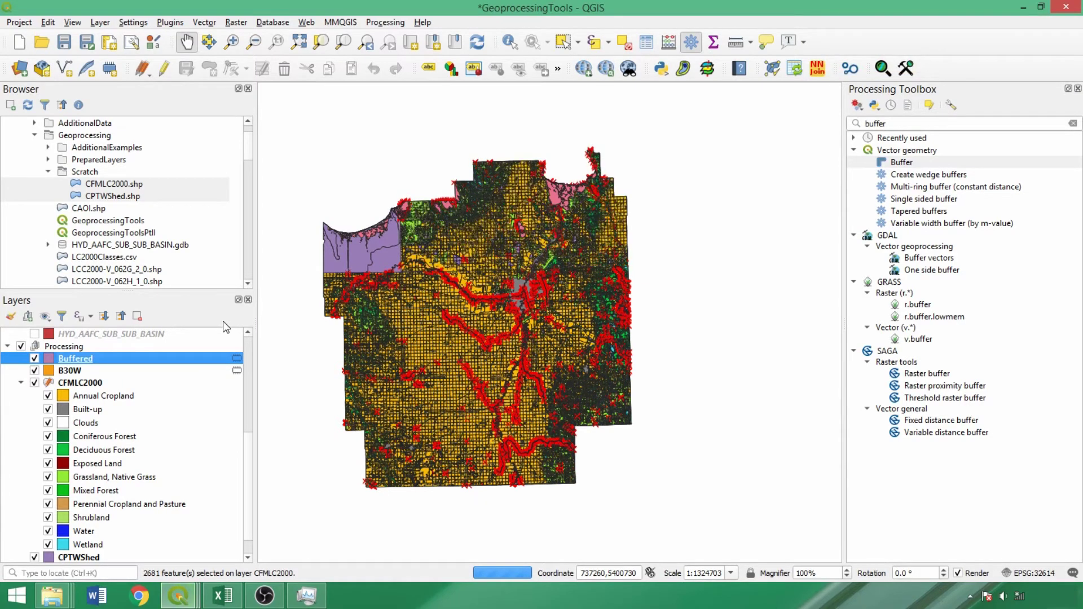
# Rename the second Buffered layer to LC2000Water and hide CFMLC2000
pyautogui.rightClick(172, 364)
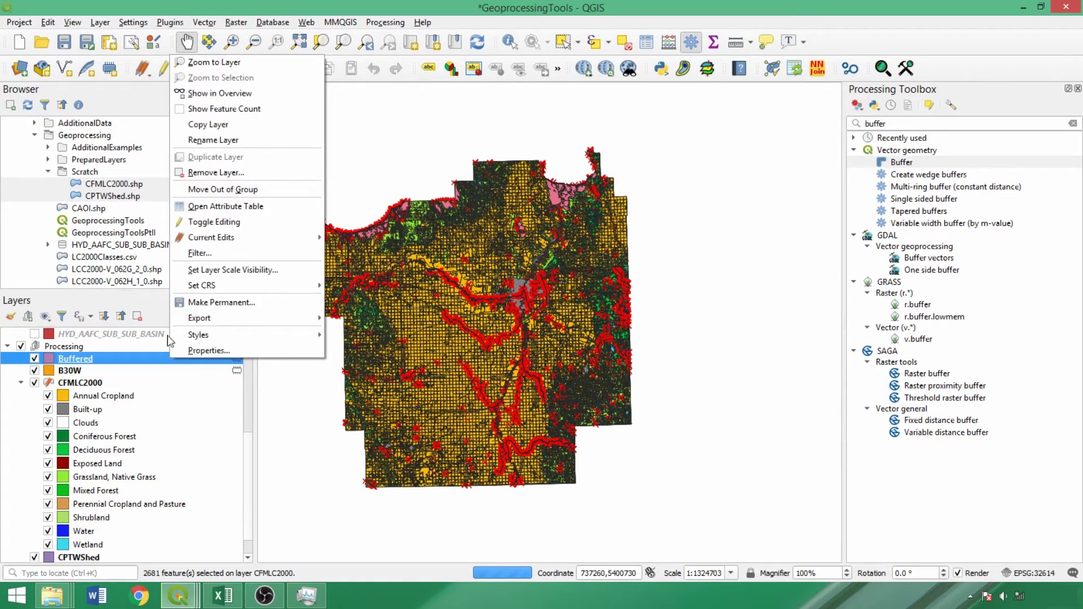
pyautogui.click(222, 139)
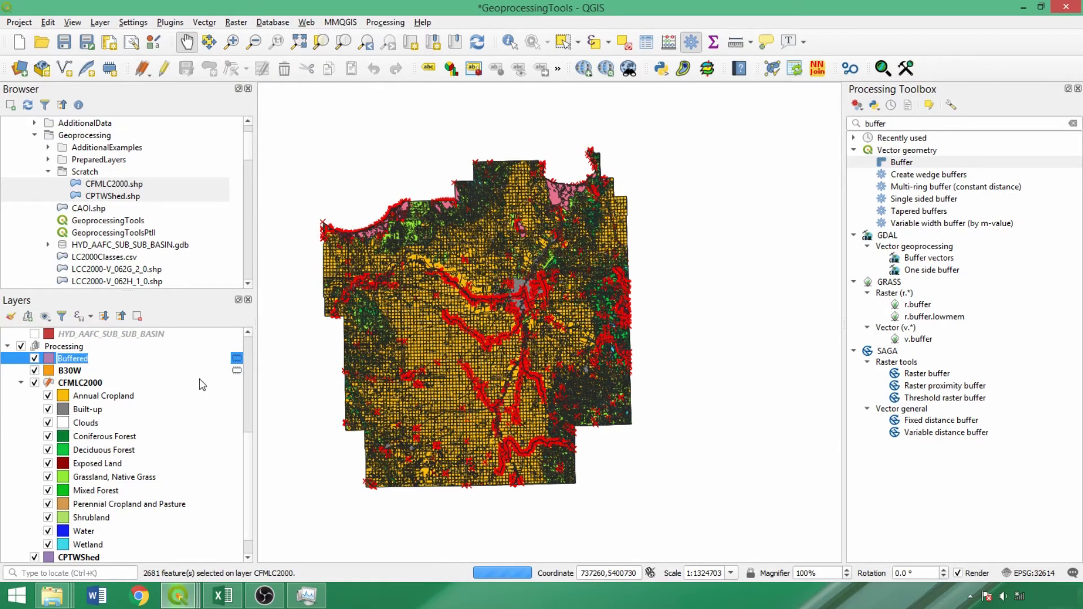
pyautogui.write('LC2000Wa')
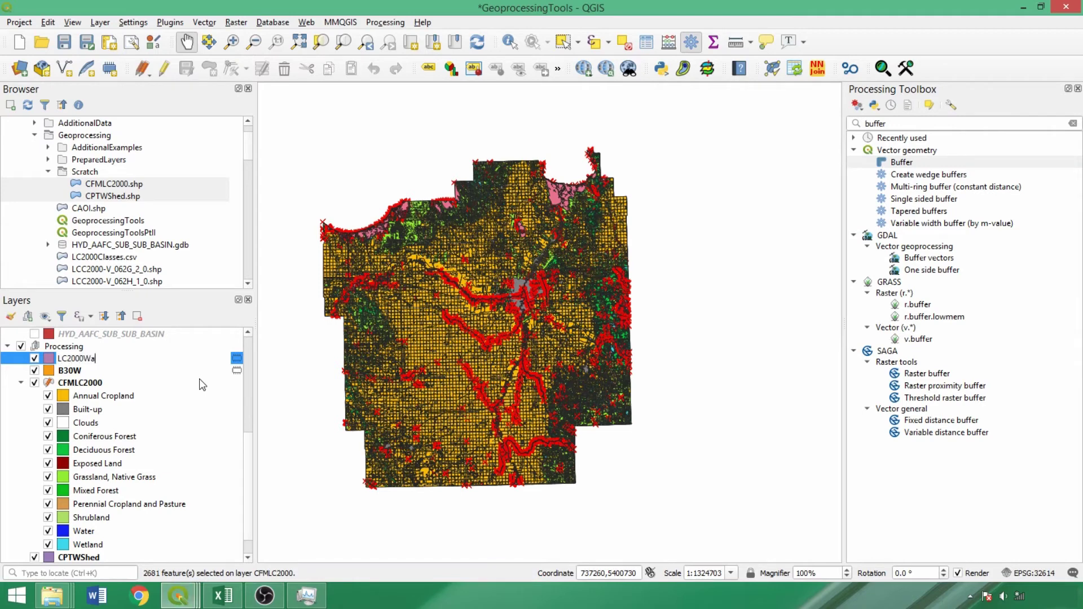
pyautogui.write('ter')
pyautogui.click(35, 383)
pyautogui.click(21, 383)
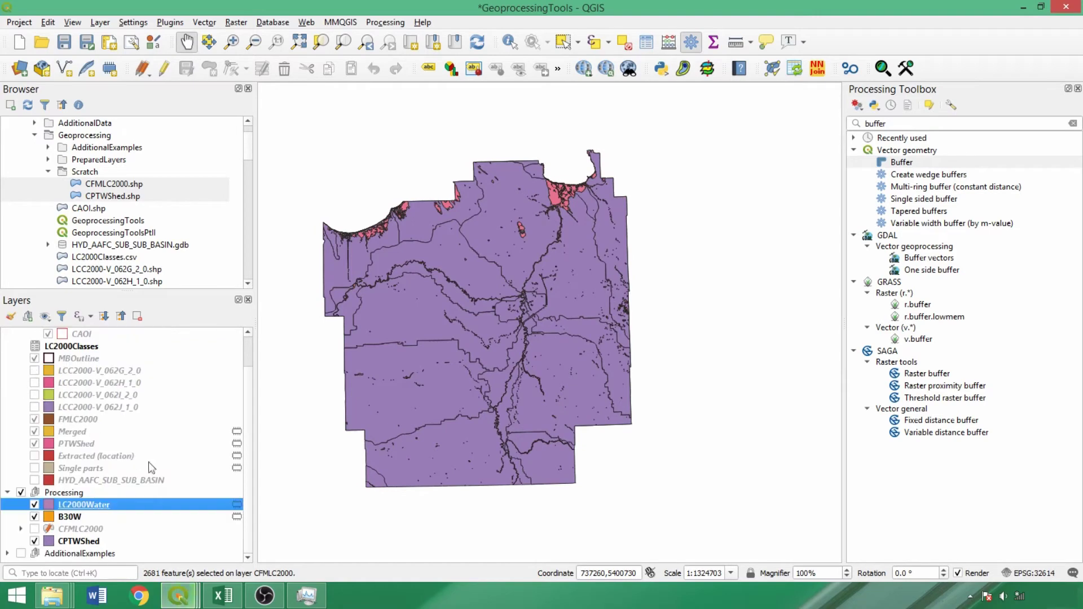
# Zoom in on the river and toggle LC2000Water off and on to compare with B30W
pyautogui.scroll(1, 536, 286)
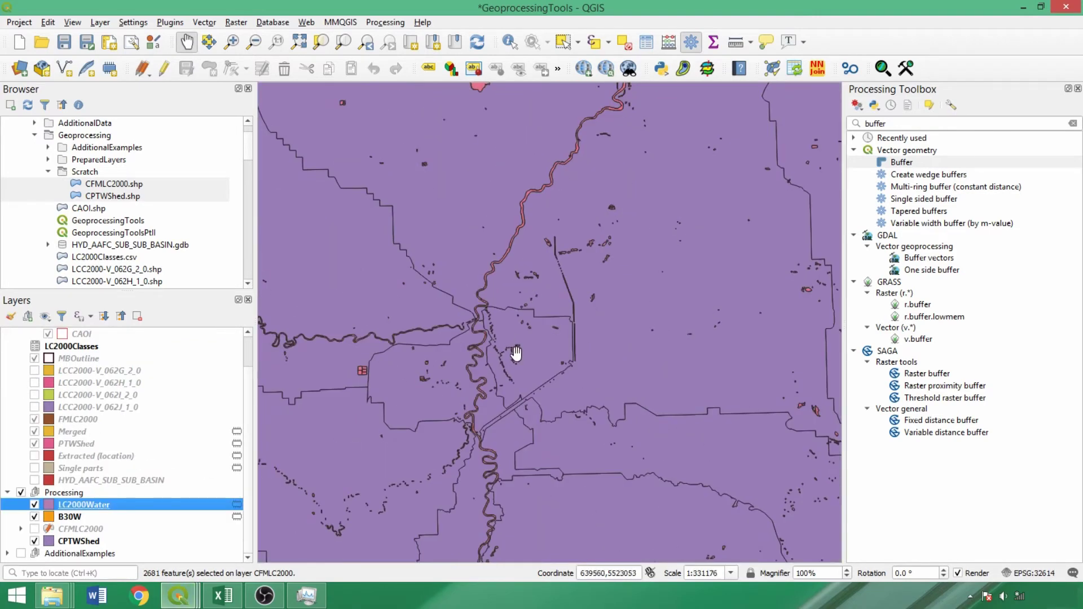
pyautogui.scroll(2, 517, 353)
pyautogui.scroll(3, 429, 334)
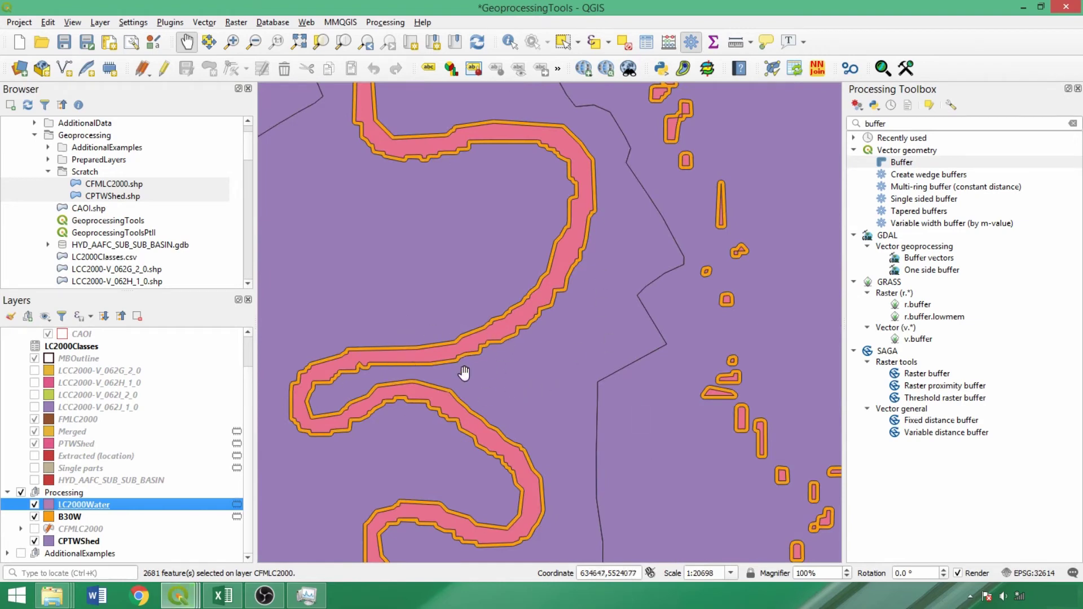
pyautogui.click(34, 505)
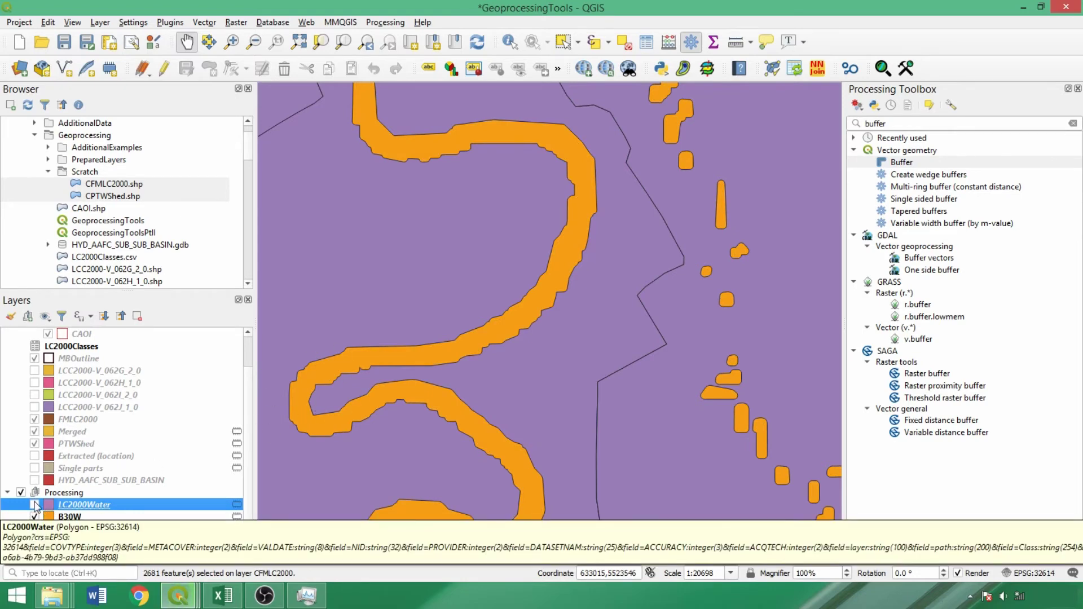
pyautogui.click(35, 505)
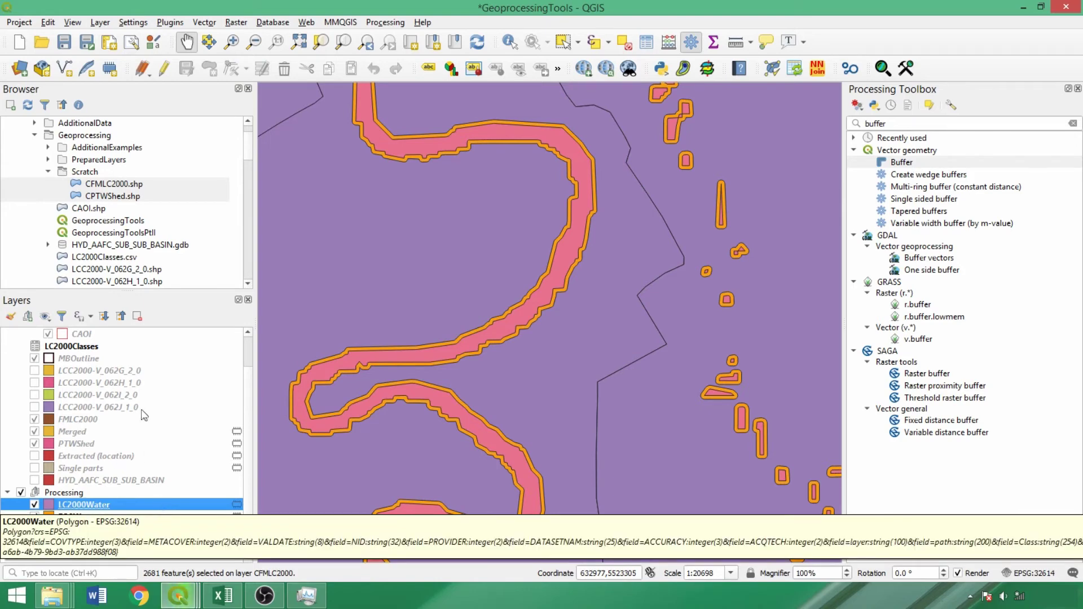
# Open the Difference tool and set B30W as its input layer
pyautogui.doubleClick(911, 121)
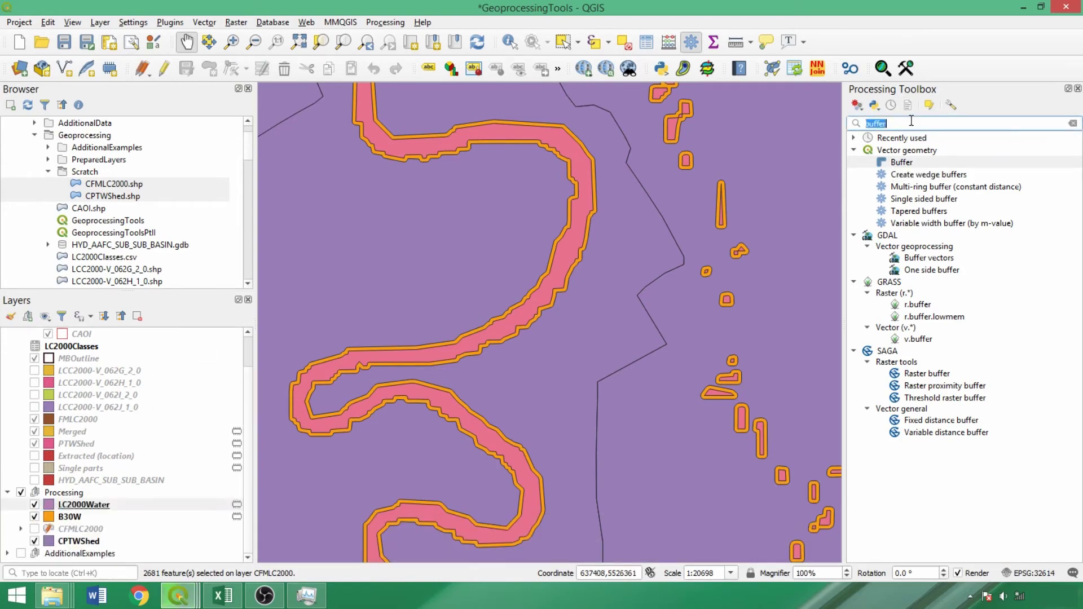
pyautogui.write('difference')
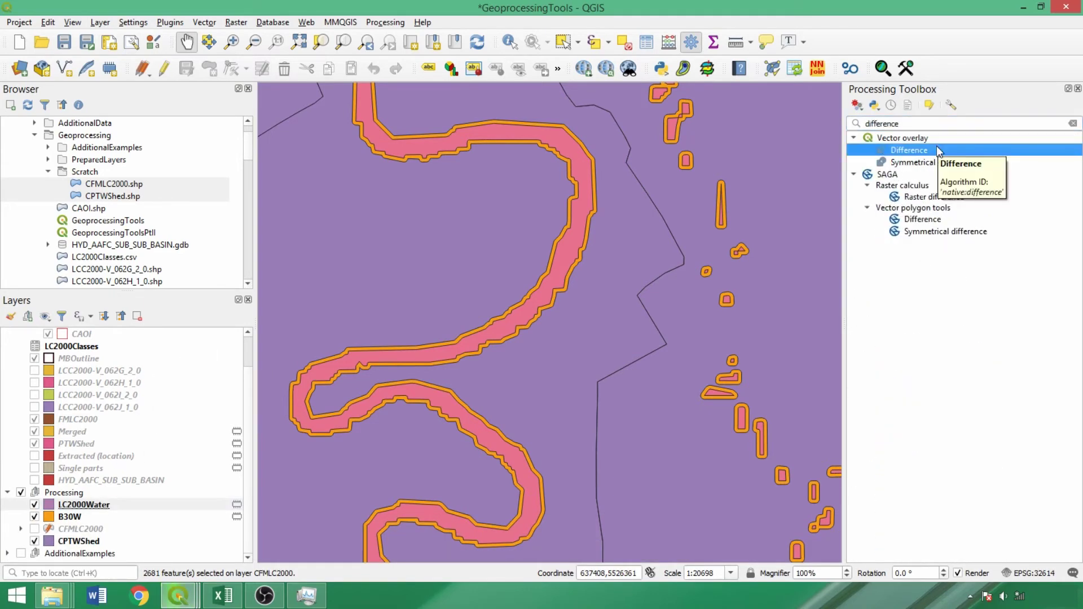
pyautogui.doubleClick(931, 149)
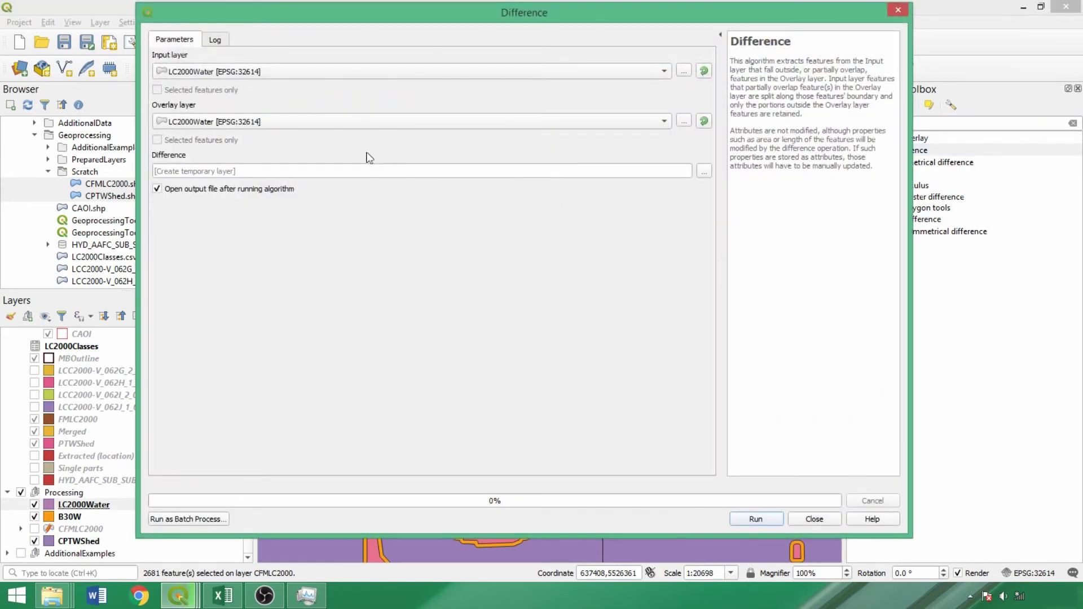
pyautogui.click(301, 75)
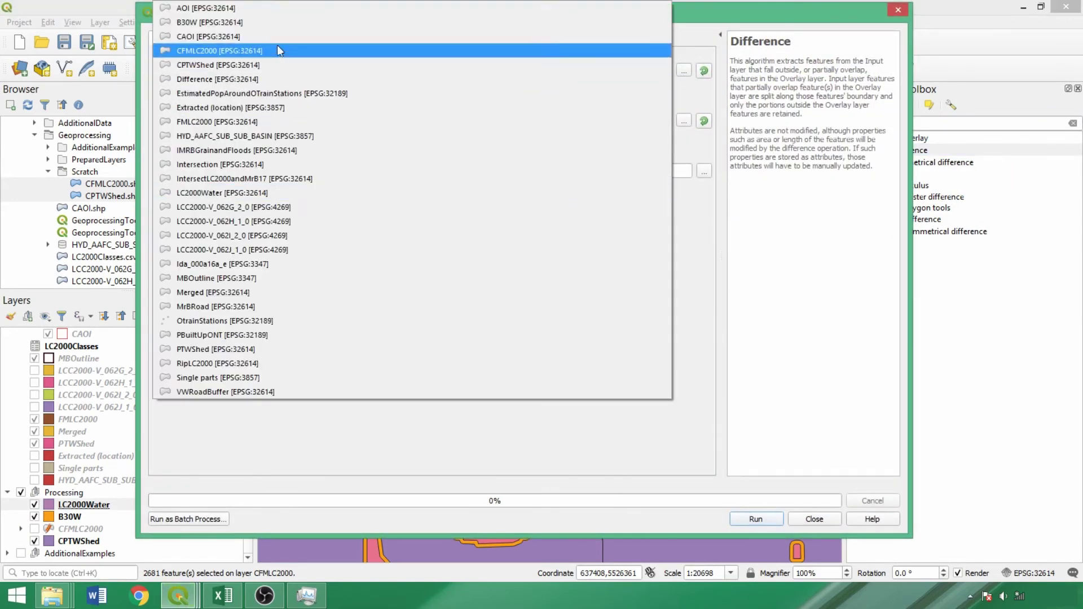
pyautogui.click(280, 23)
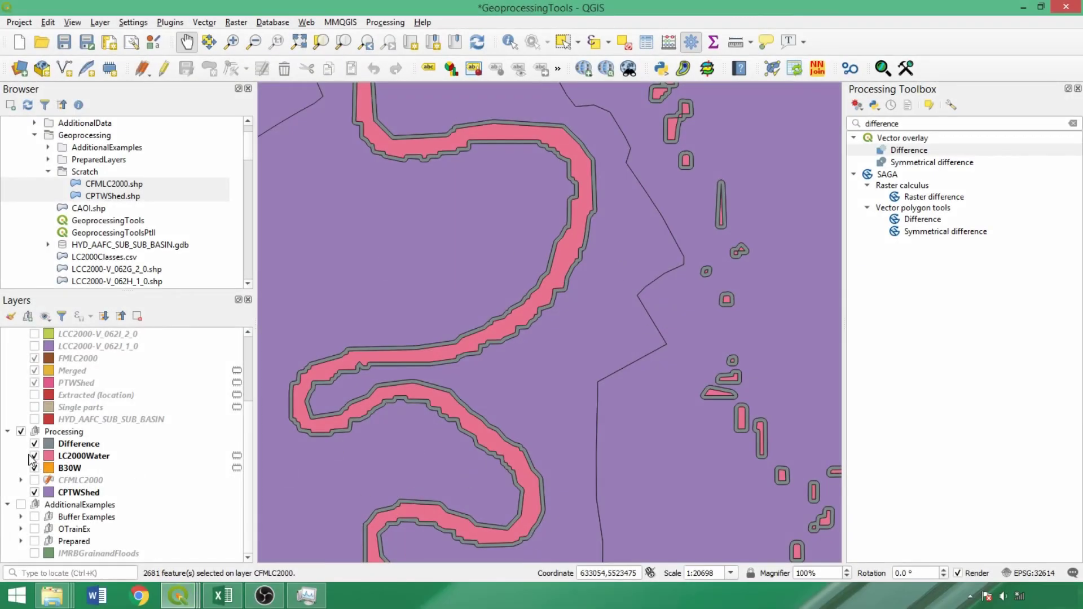
# Hide the LC2000Water and B30W layers, leaving the Difference ring visible
pyautogui.click(35, 456)
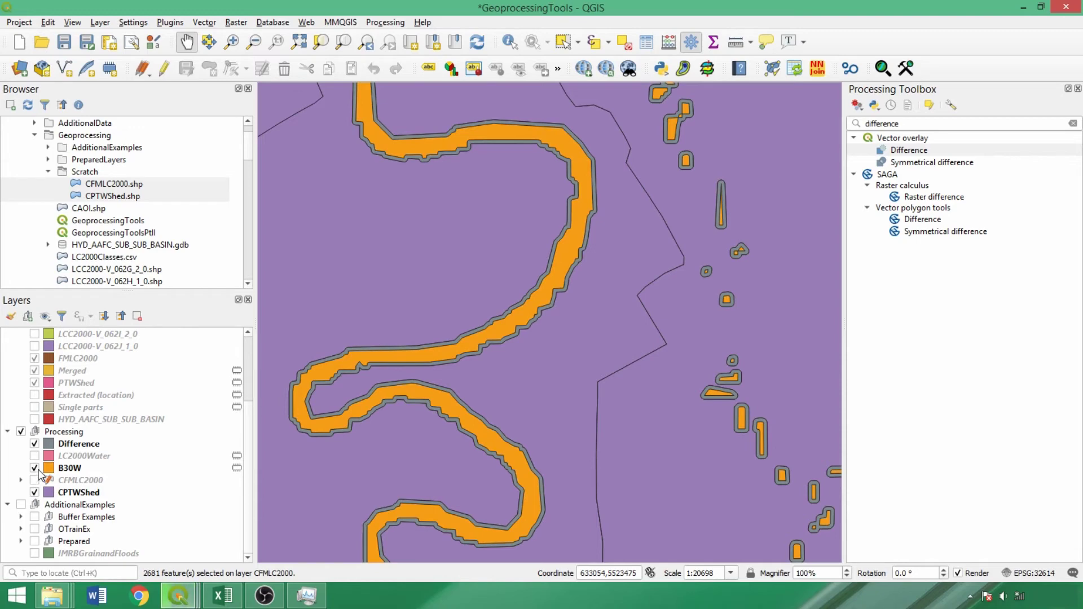
pyautogui.click(35, 468)
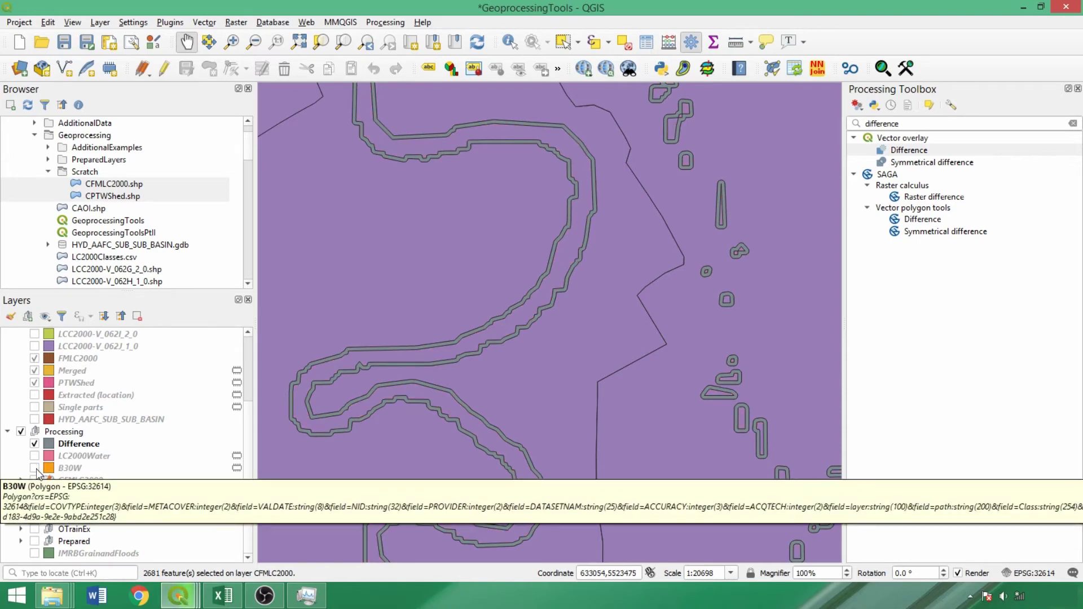
pyautogui.click(35, 469)
pyautogui.click(35, 468)
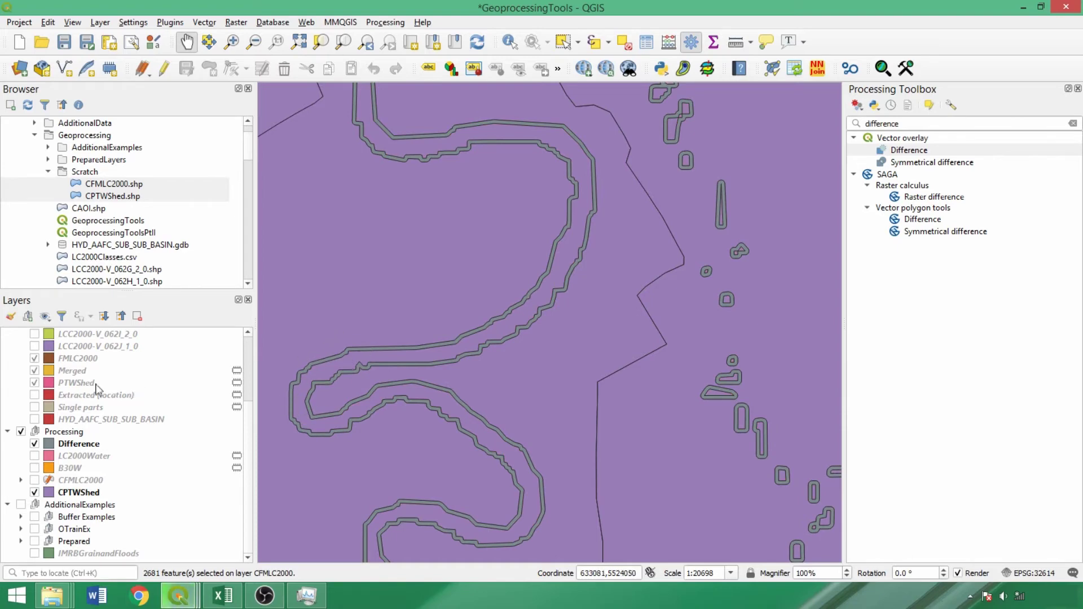
# Select the Difference layer and search the toolbox for 'Intersection'
pyautogui.click(79, 443)
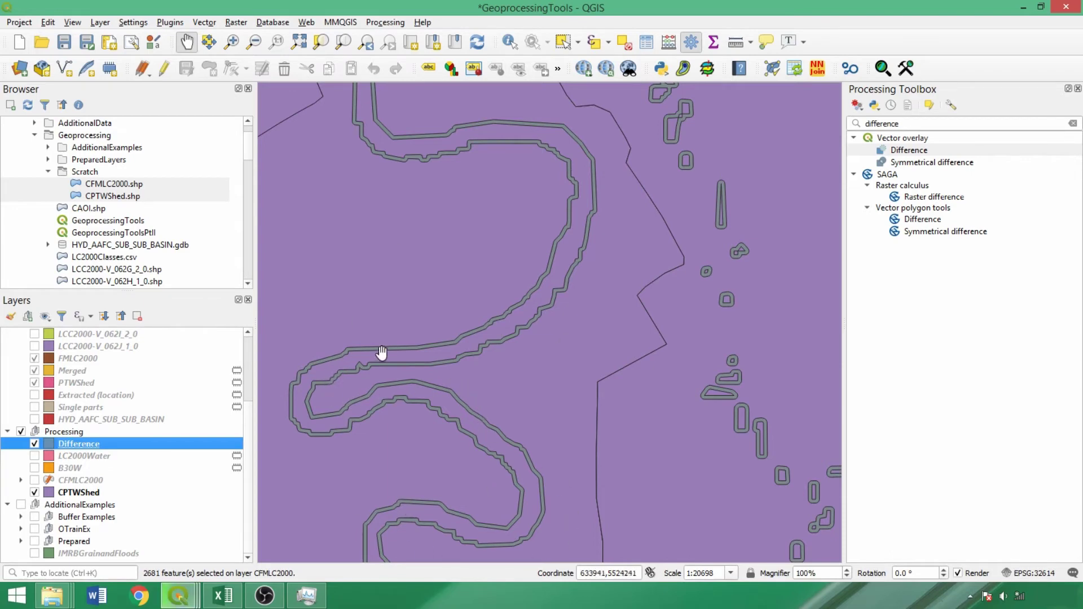
pyautogui.doubleClick(945, 123)
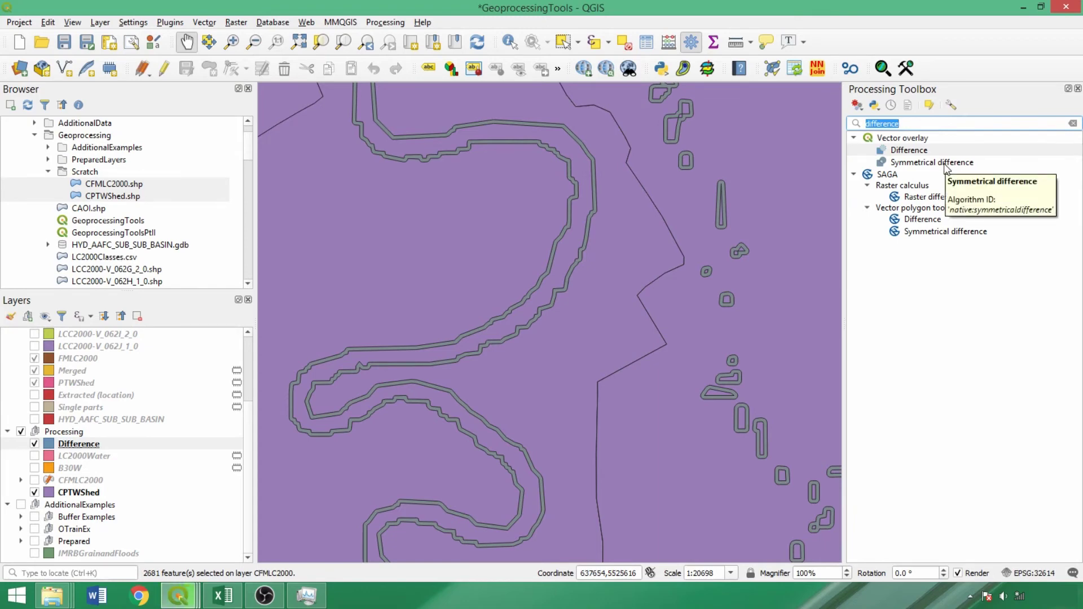
pyautogui.write('Intersection')
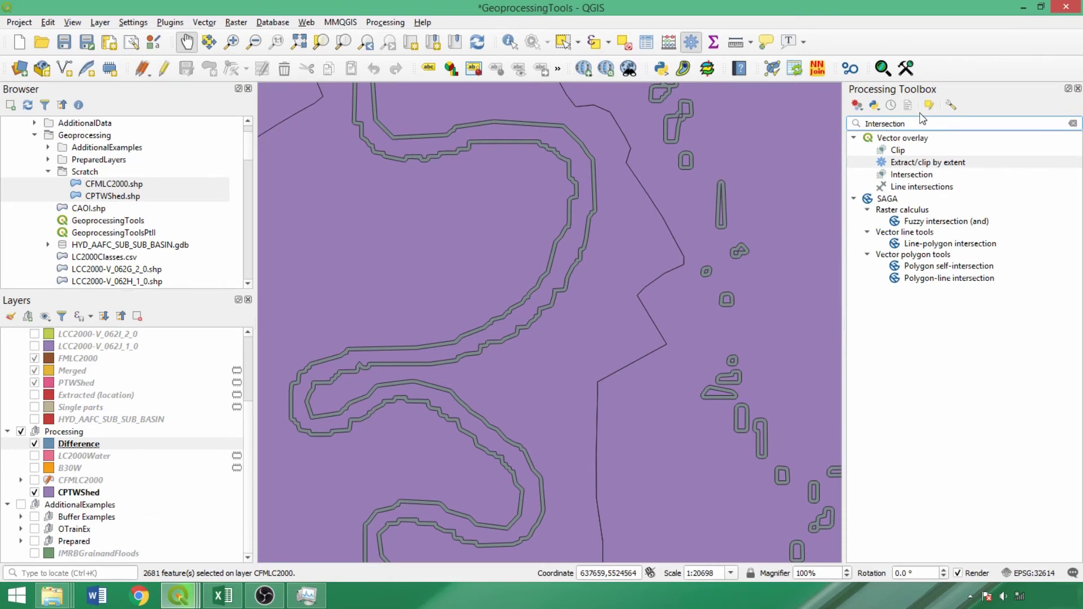
# Intersect Difference with CPTWShed, keeping only the layer and SUBSUBBASI fields
pyautogui.doubleClick(910, 174)
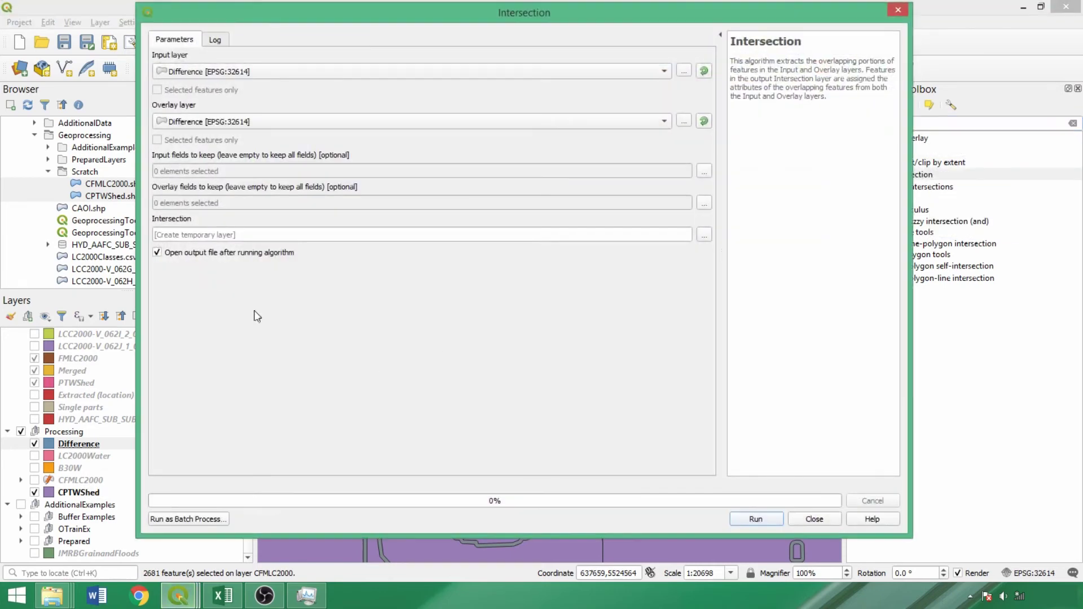
pyautogui.click(248, 120)
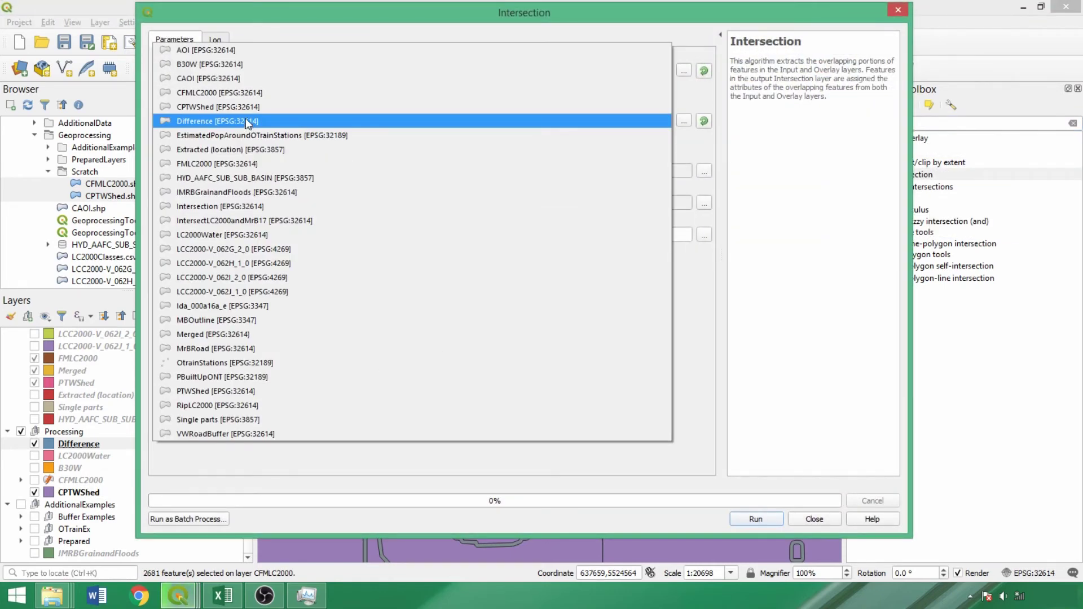
pyautogui.click(247, 108)
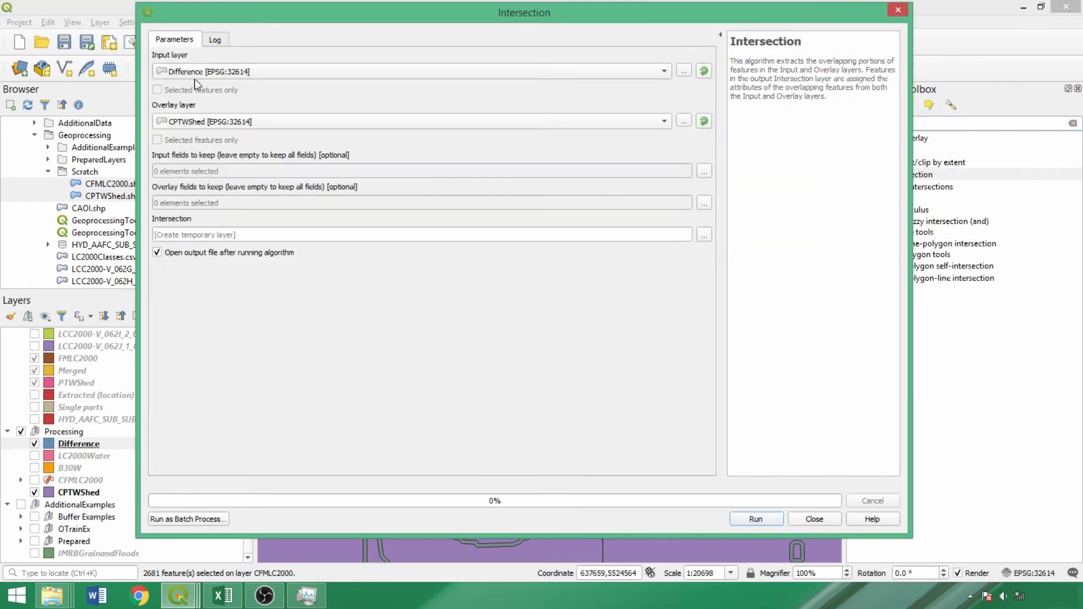
pyautogui.click(705, 205)
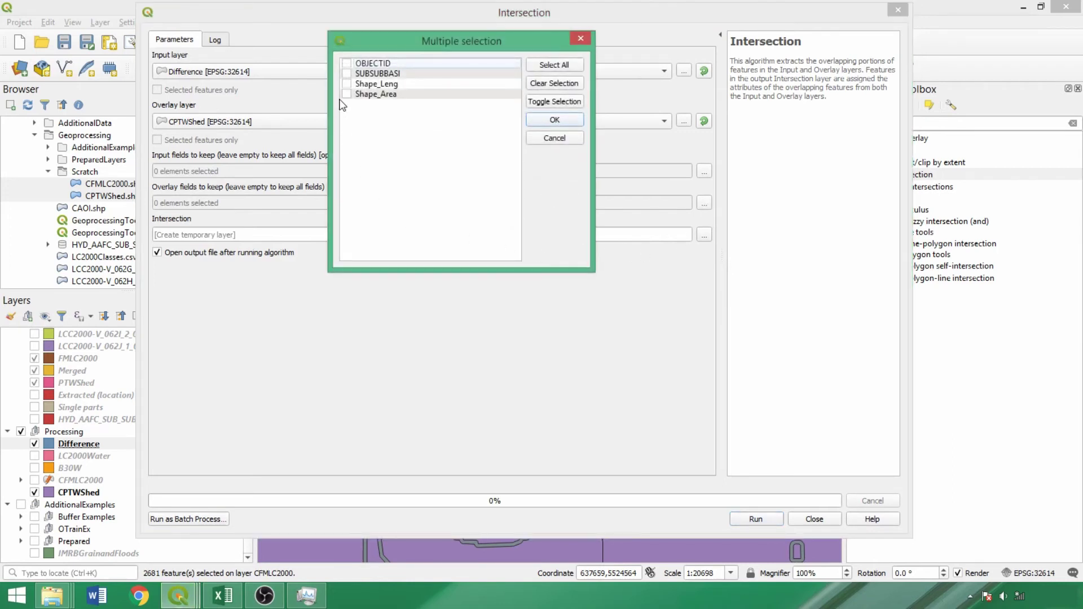
pyautogui.click(347, 74)
pyautogui.click(552, 120)
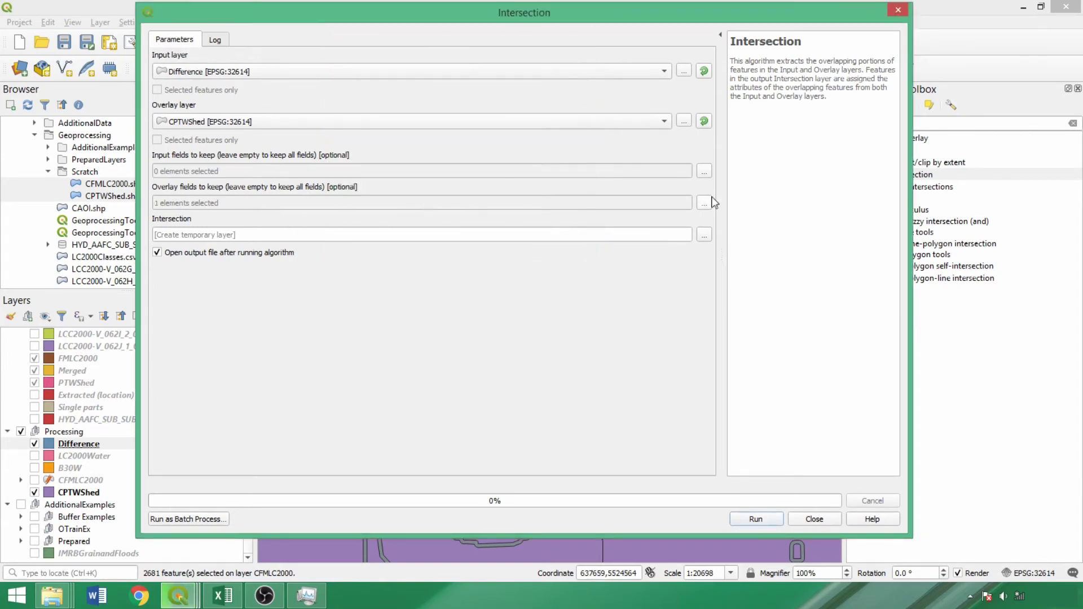
pyautogui.click(704, 171)
pyautogui.click(346, 145)
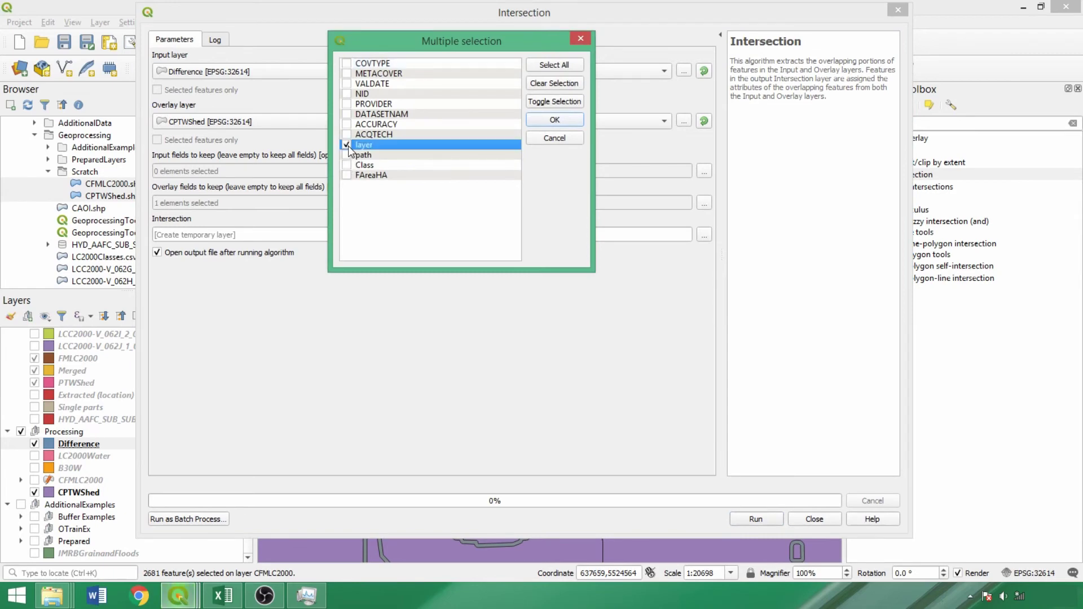
pyautogui.click(550, 120)
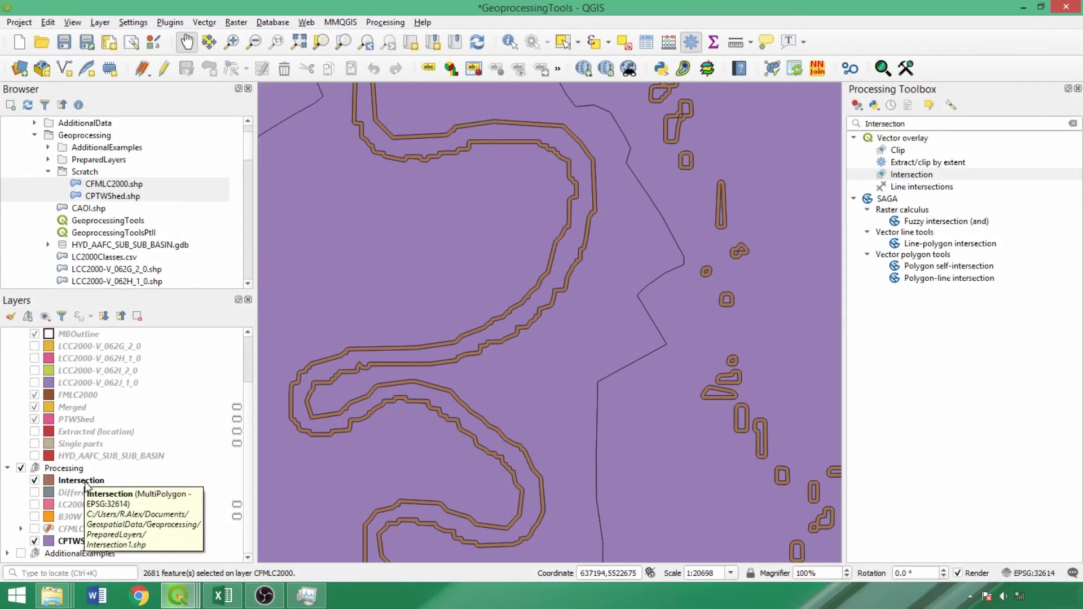
# Review the new Intersection layer's attribute table
pyautogui.rightClick(83, 484)
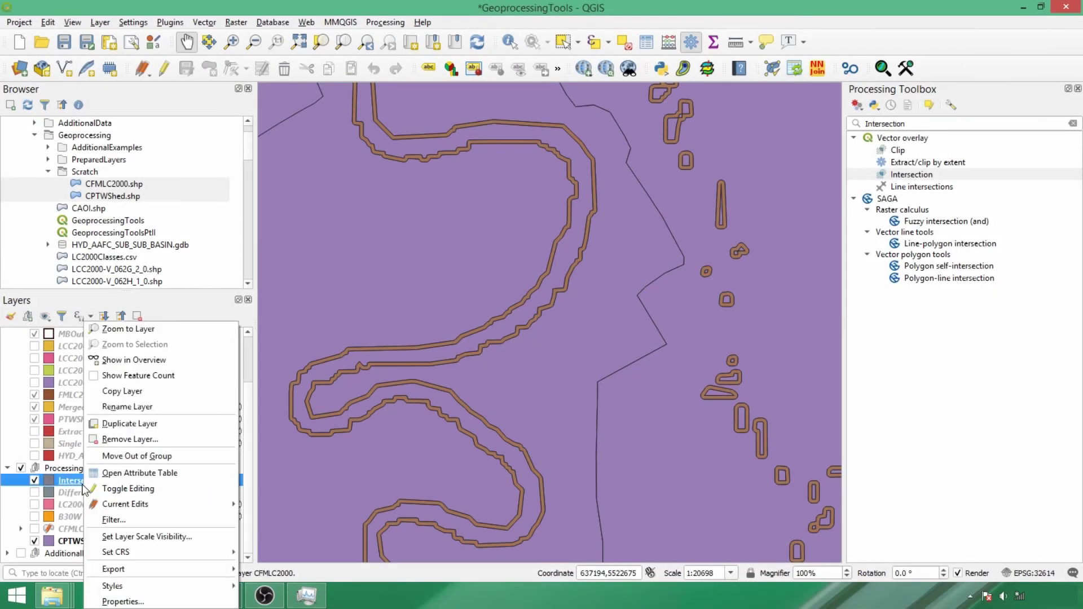
pyautogui.click(123, 473)
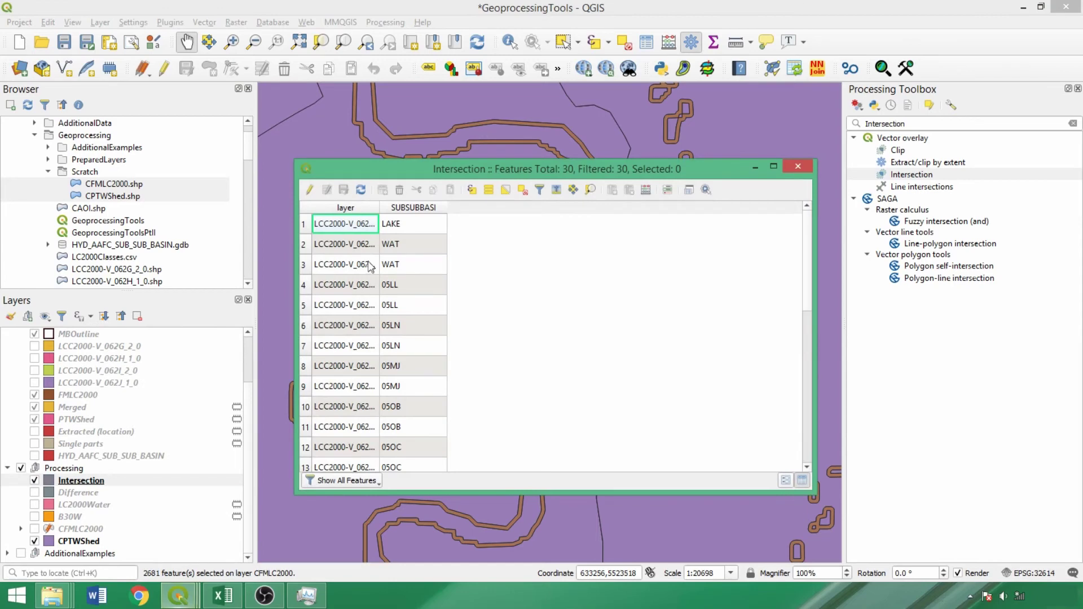
pyautogui.scroll(-3, 389, 315)
pyautogui.scroll(3, 446, 429)
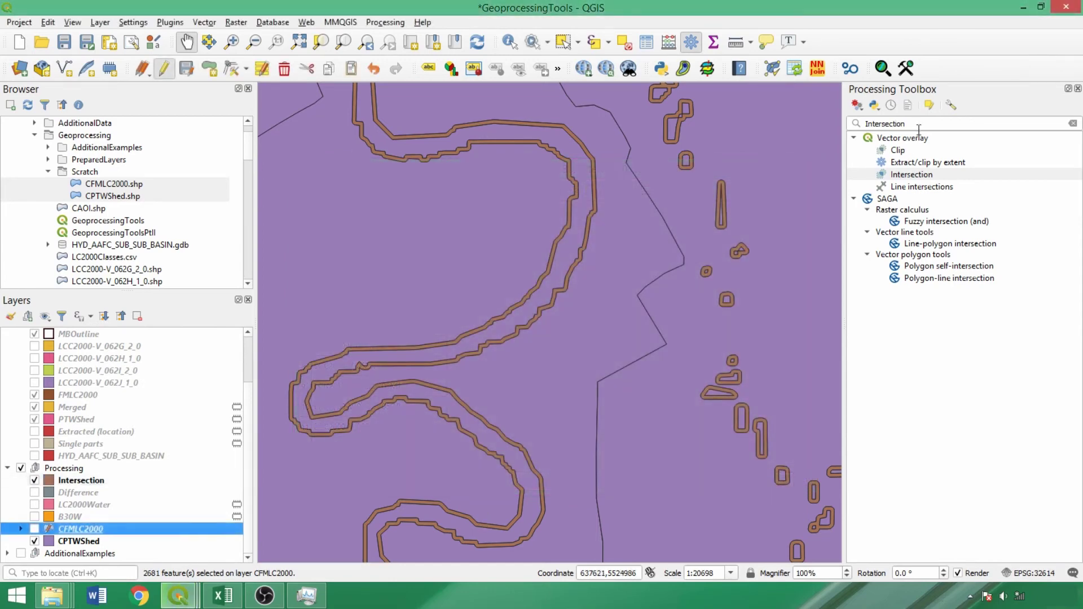
# Set up Intersection with CFMLC2000 as overlay, keeping one input and two overlay fields
pyautogui.doubleClick(921, 124)
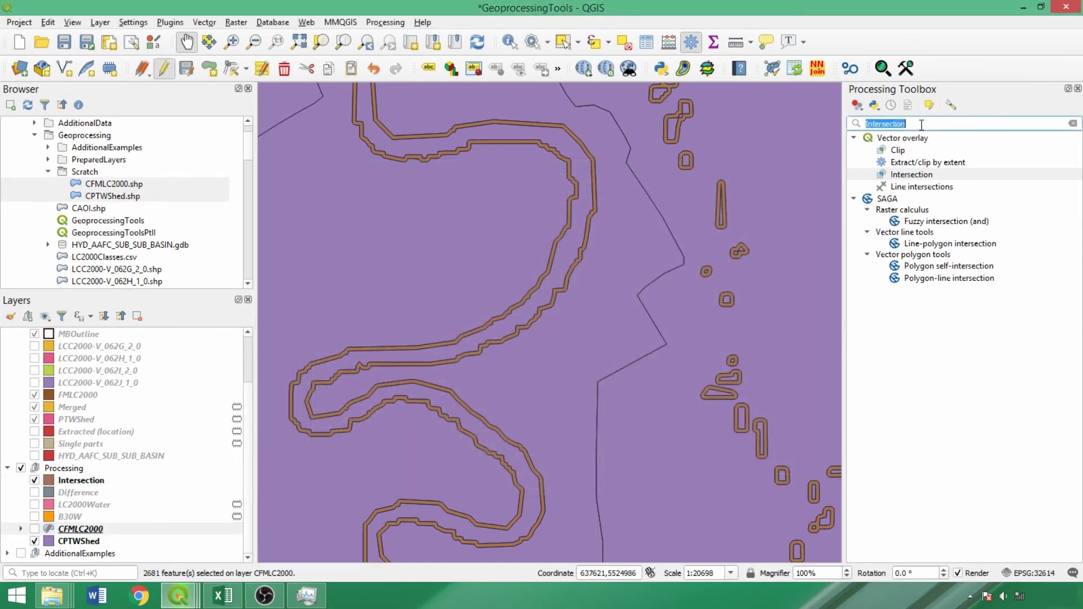
pyautogui.doubleClick(911, 174)
pyautogui.click(326, 124)
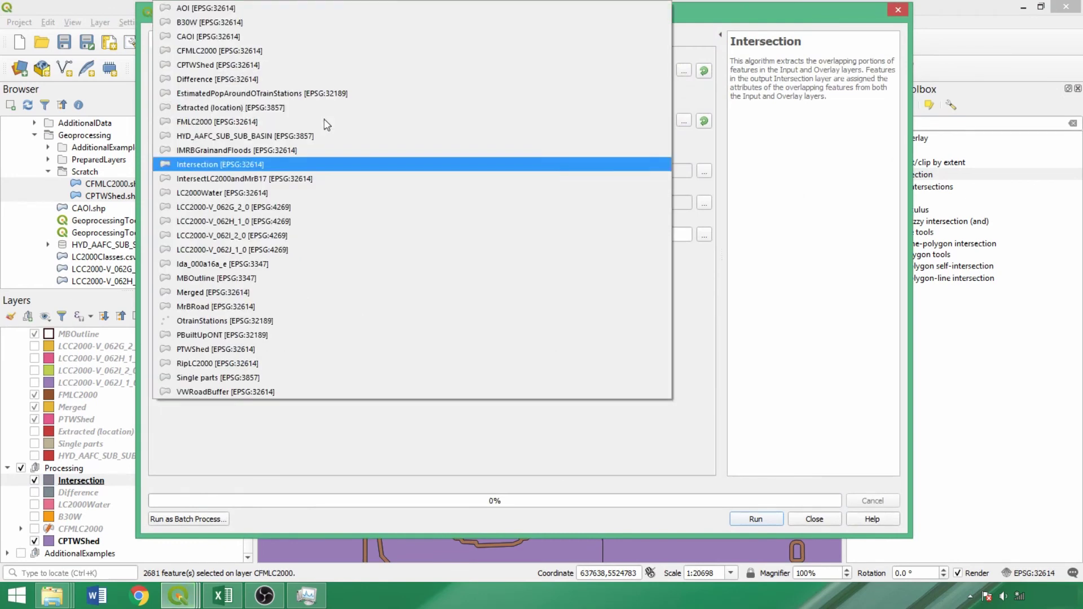
pyautogui.click(307, 52)
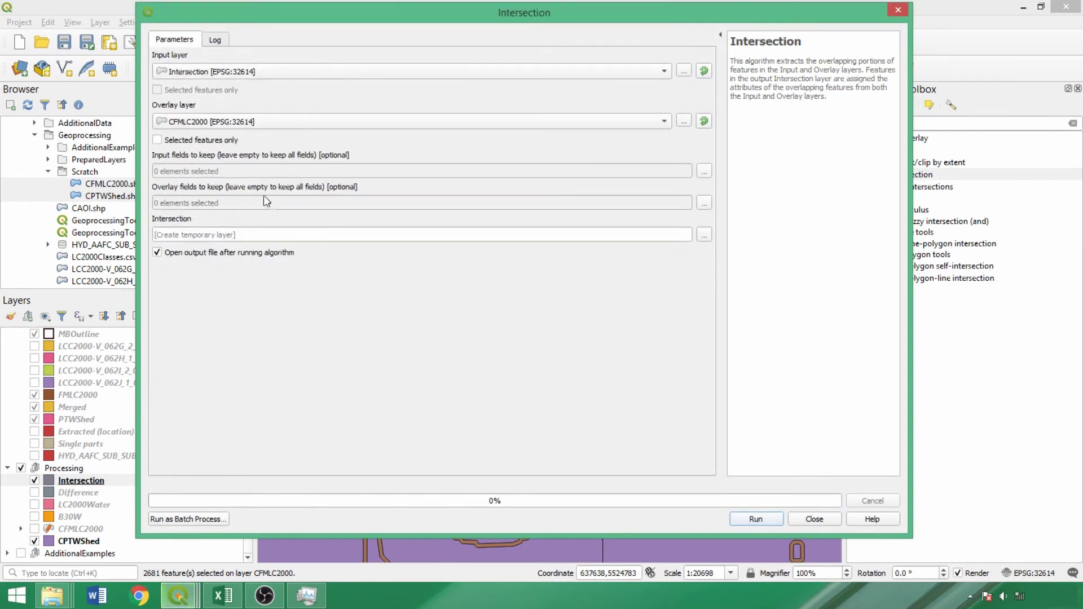
pyautogui.click(704, 171)
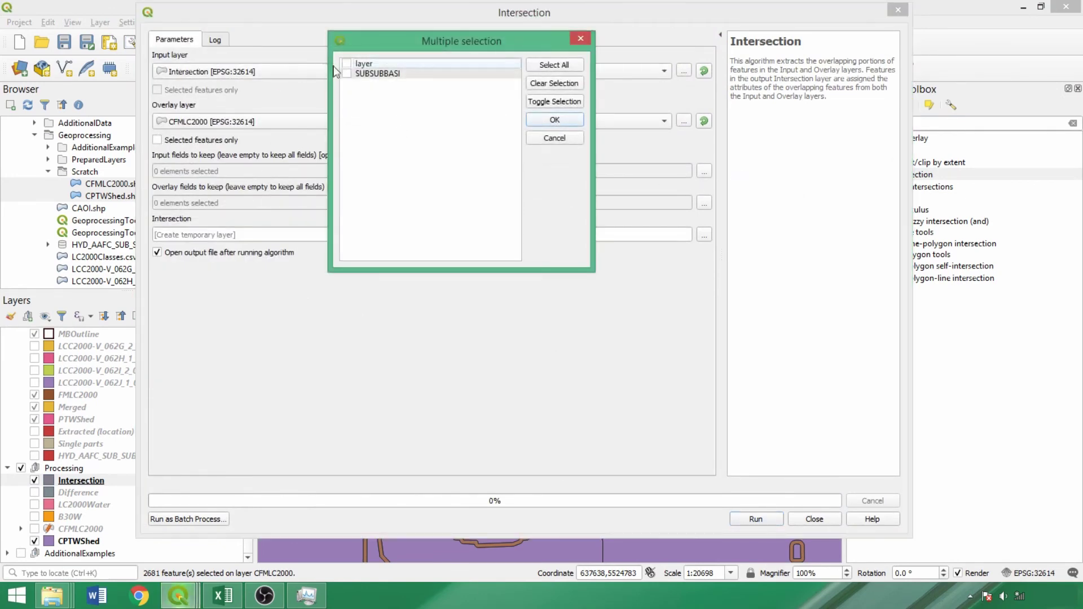
pyautogui.click(555, 119)
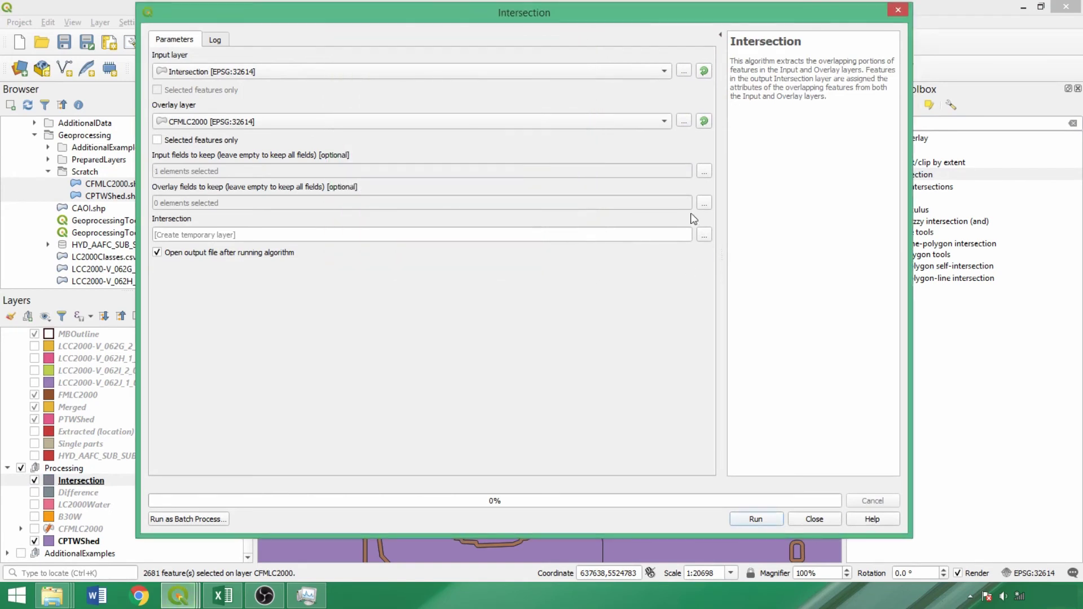
pyautogui.click(704, 202)
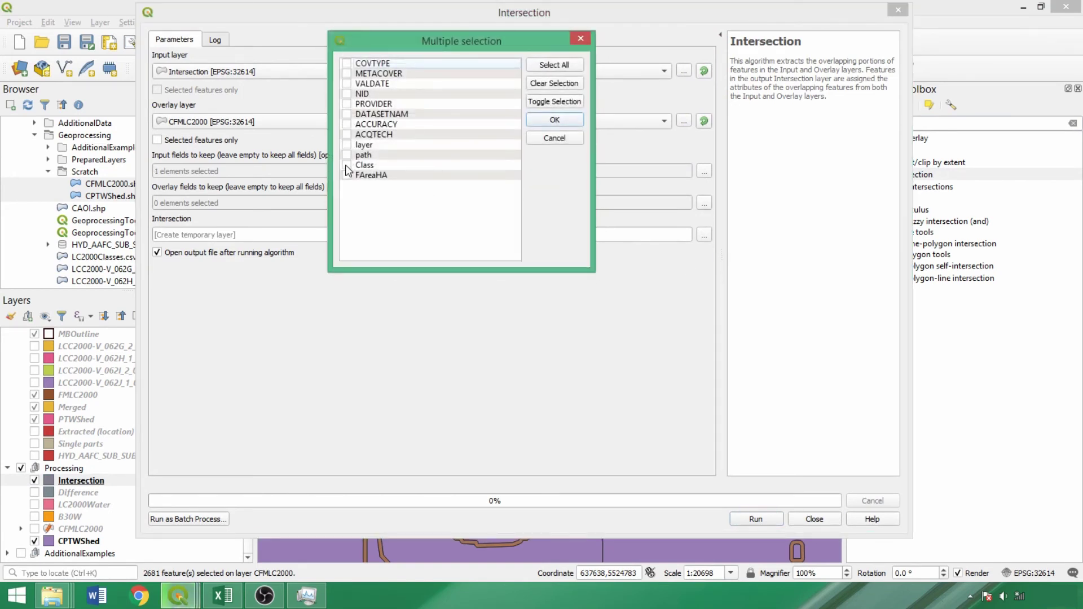
pyautogui.click(555, 119)
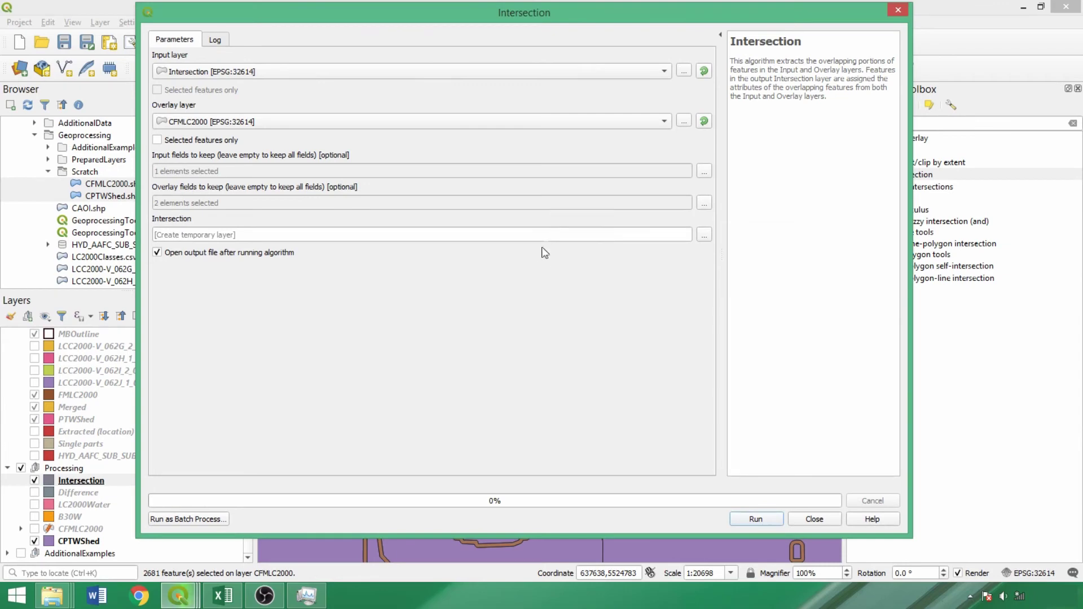
# Save the output to RipLC2000.shp in Geoprocessing, overwriting the existing file
pyautogui.click(703, 234)
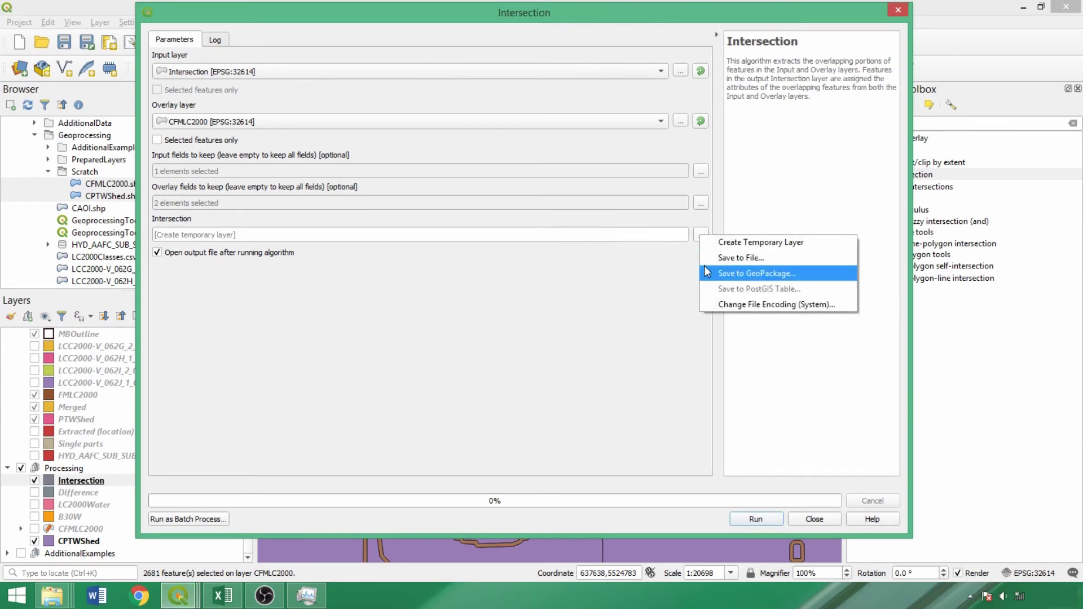
pyautogui.click(705, 254)
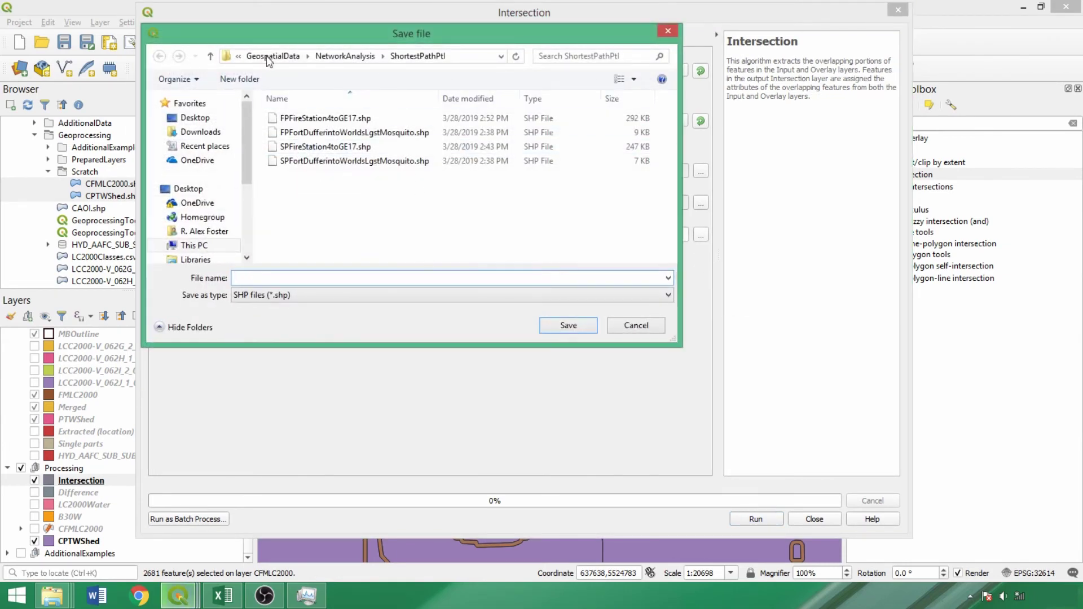
pyautogui.click(270, 56)
pyautogui.doubleClick(385, 137)
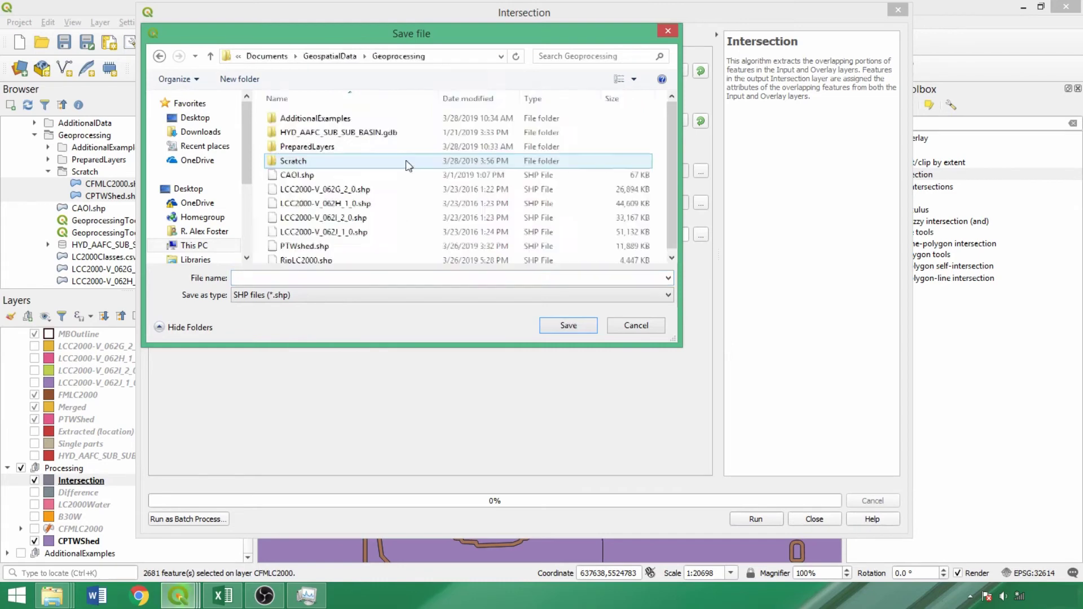
pyautogui.click(341, 261)
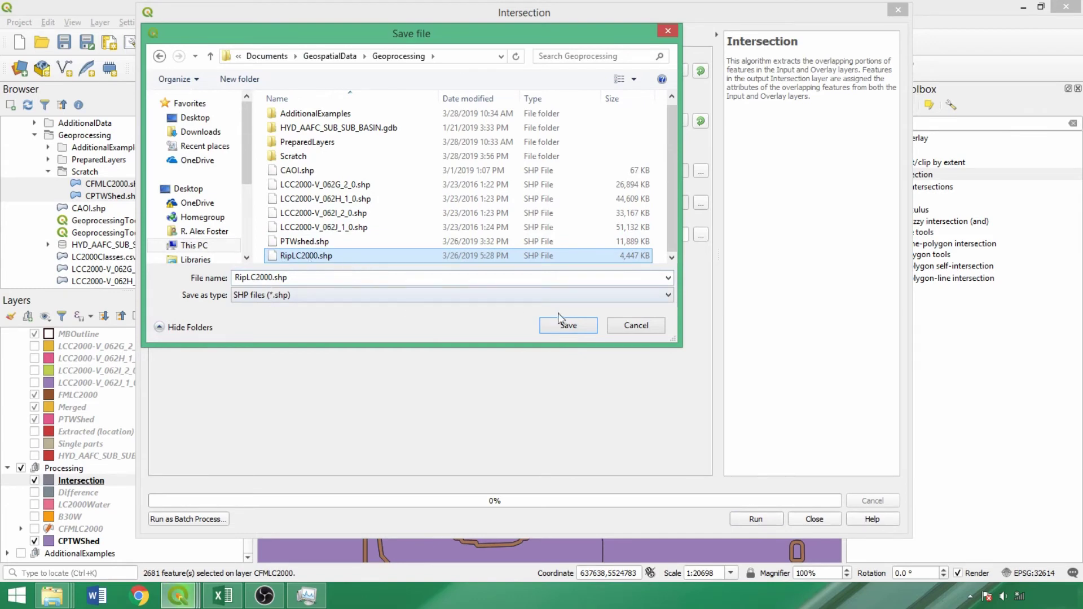
pyautogui.click(569, 329)
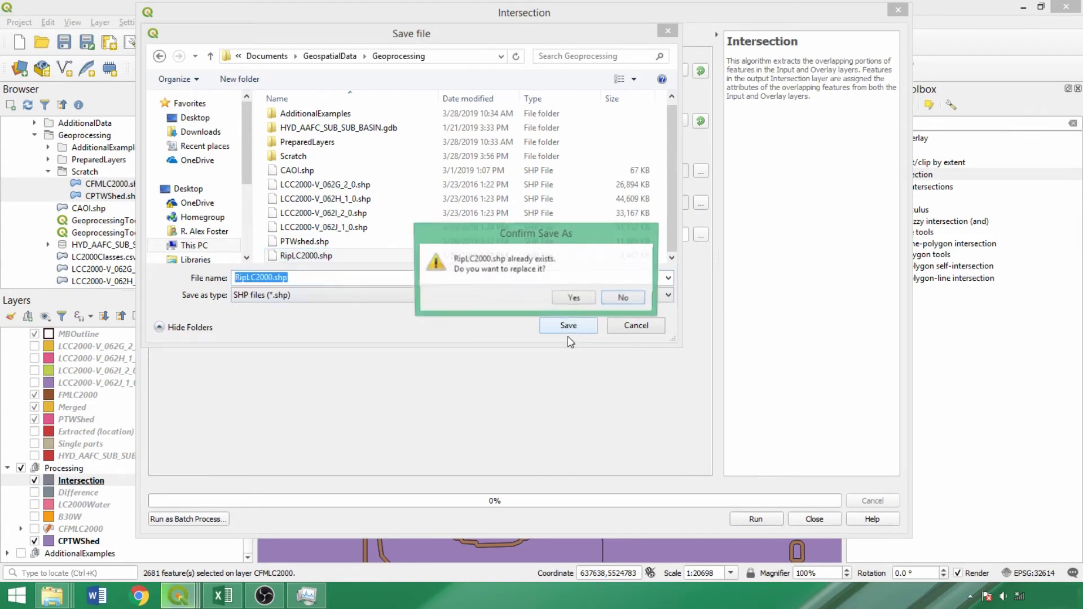
pyautogui.click(573, 298)
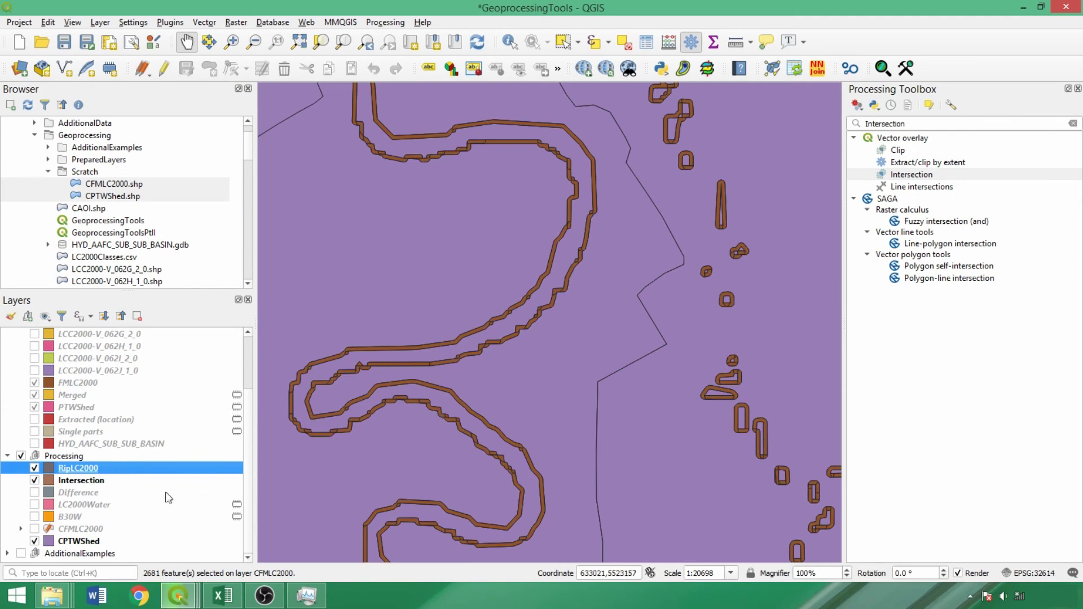
pyautogui.rightClick(120, 480)
pyautogui.rightClick(89, 530)
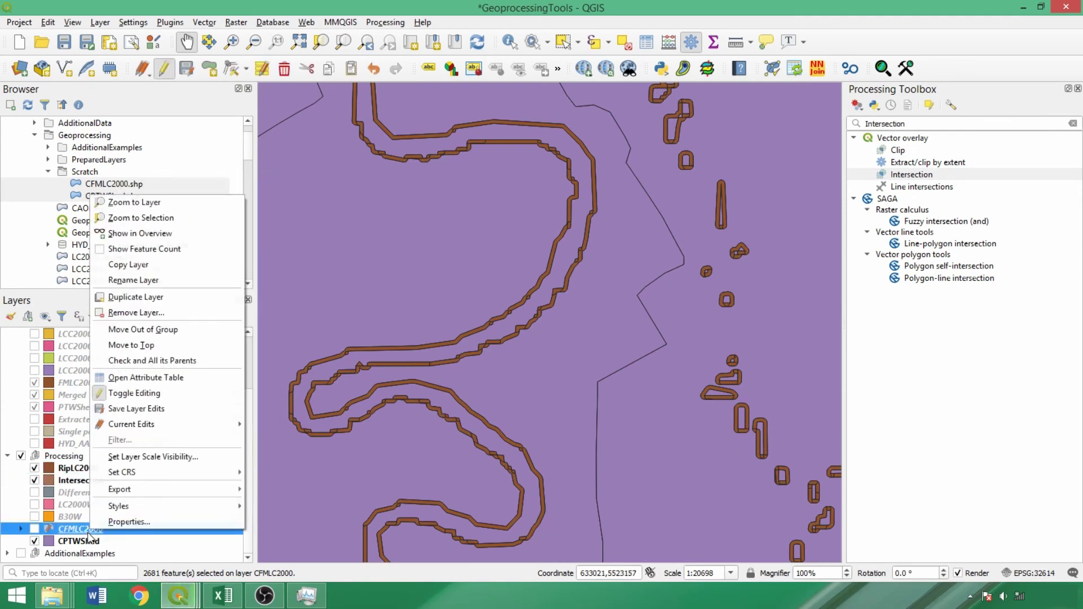
pyautogui.moveTo(152, 506)
pyautogui.moveTo(299, 505)
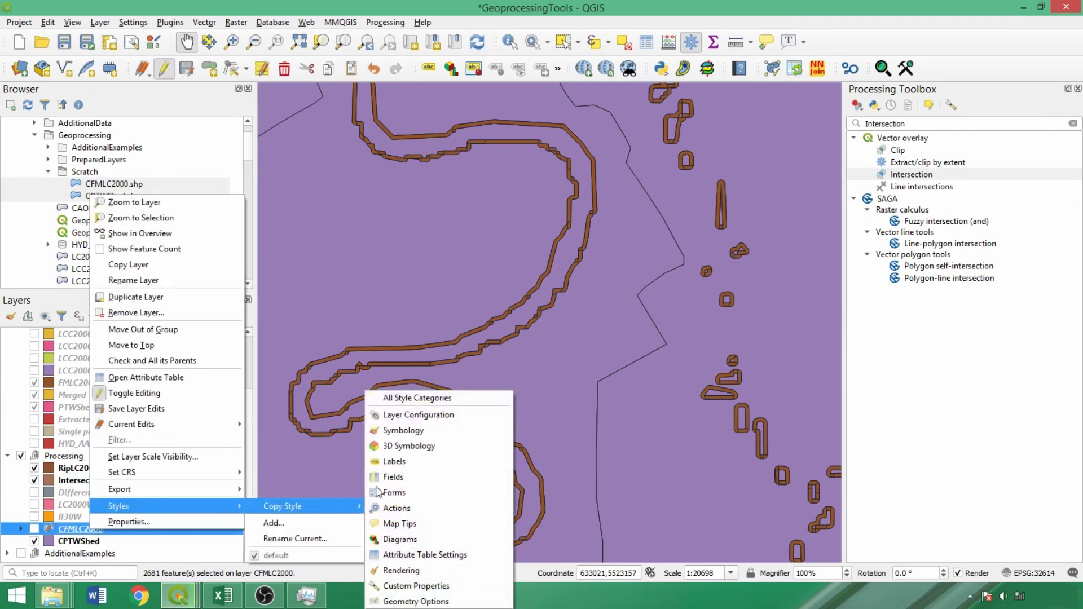
pyautogui.click(414, 401)
pyautogui.rightClick(131, 469)
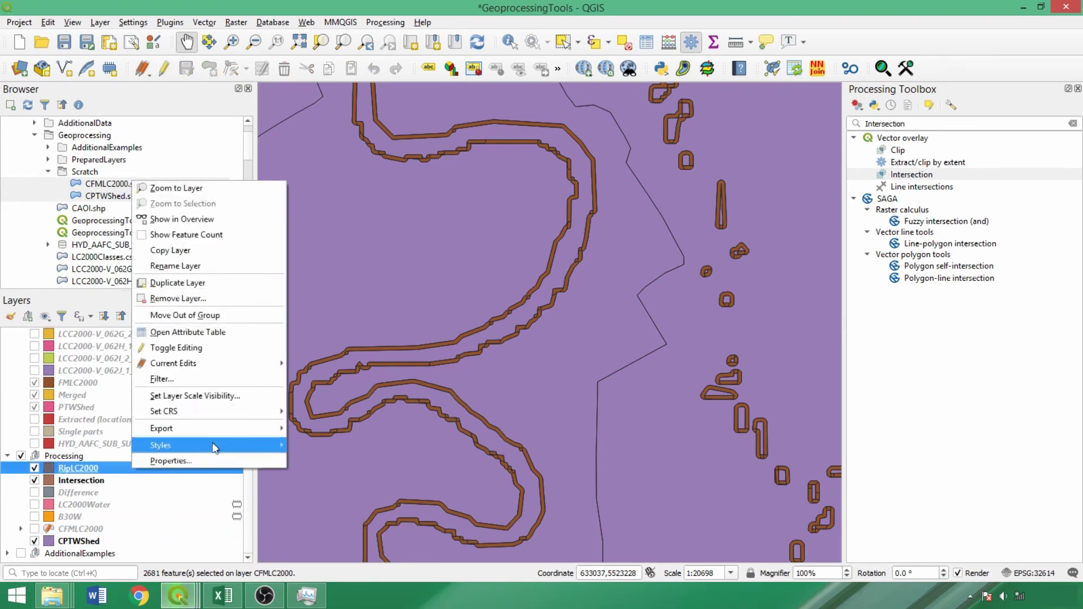
pyautogui.moveTo(213, 445)
pyautogui.moveTo(375, 333)
pyautogui.click(473, 335)
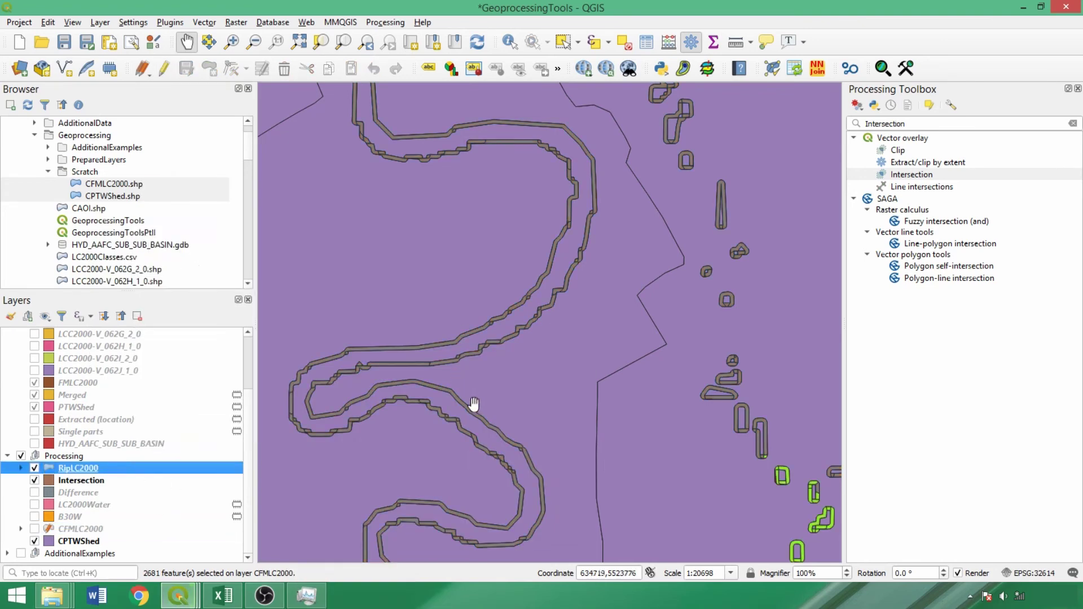
pyautogui.scroll(-2, 593, 472)
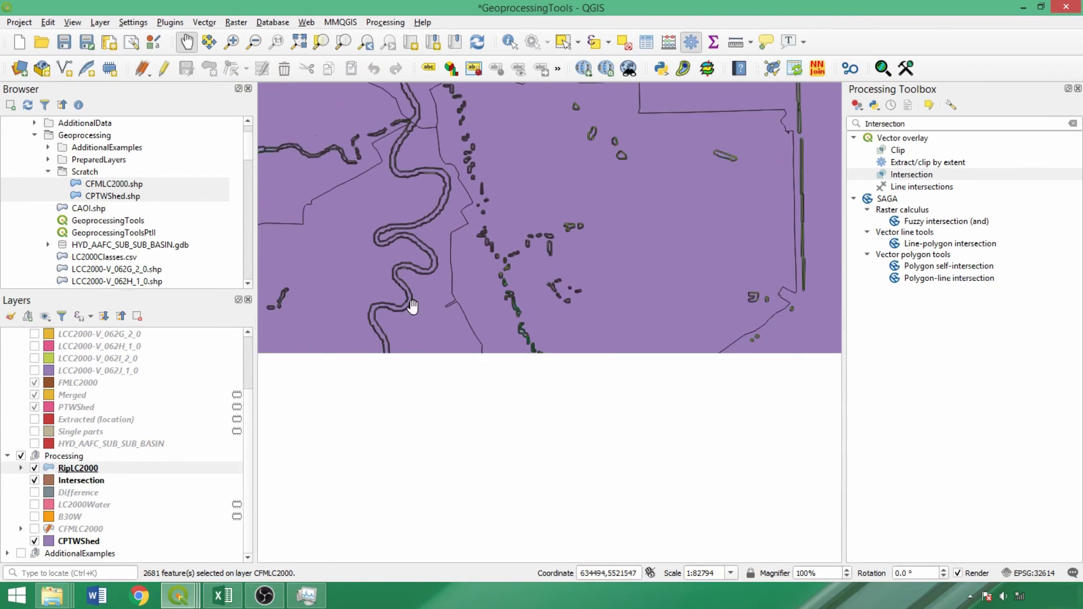
pyautogui.scroll(2, 413, 305)
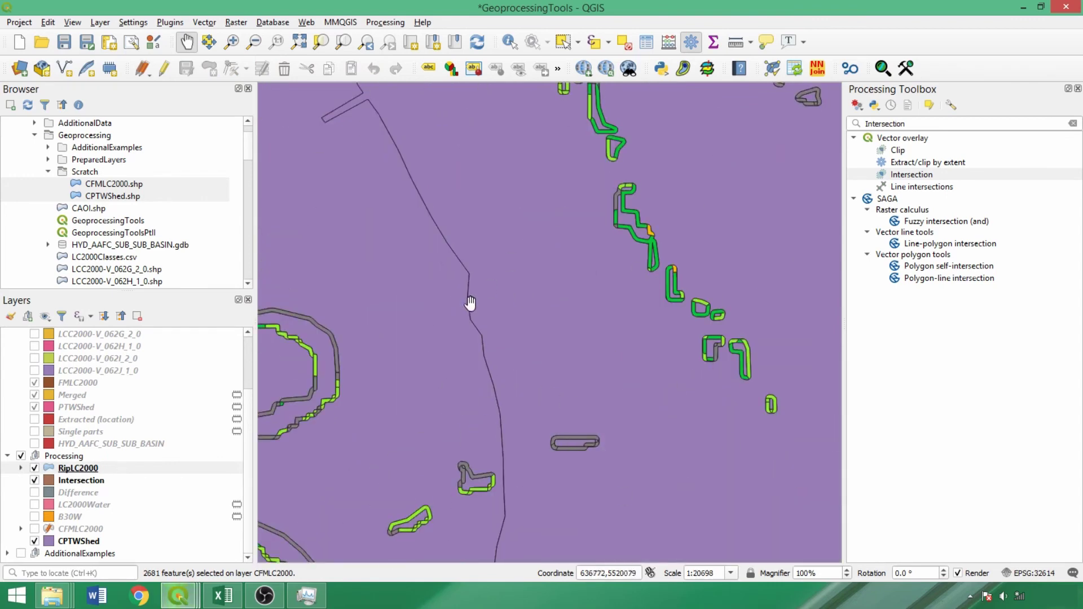
# In the RipLC2000 Field Calculator, define a decimal field PrcLCinRip with length 12 and precision 2
pyautogui.click(132, 472)
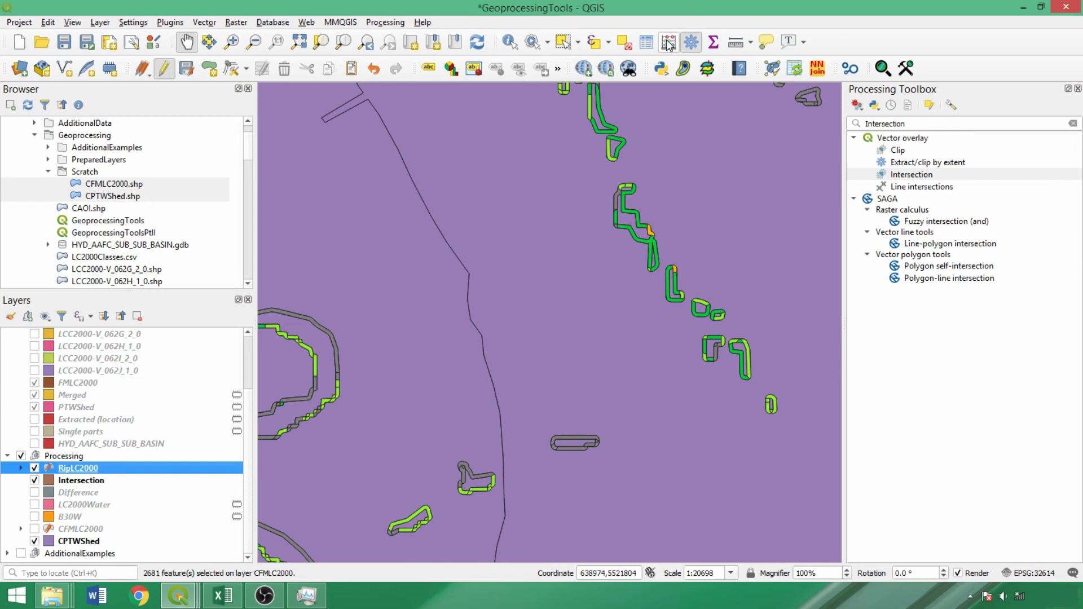
pyautogui.click(668, 43)
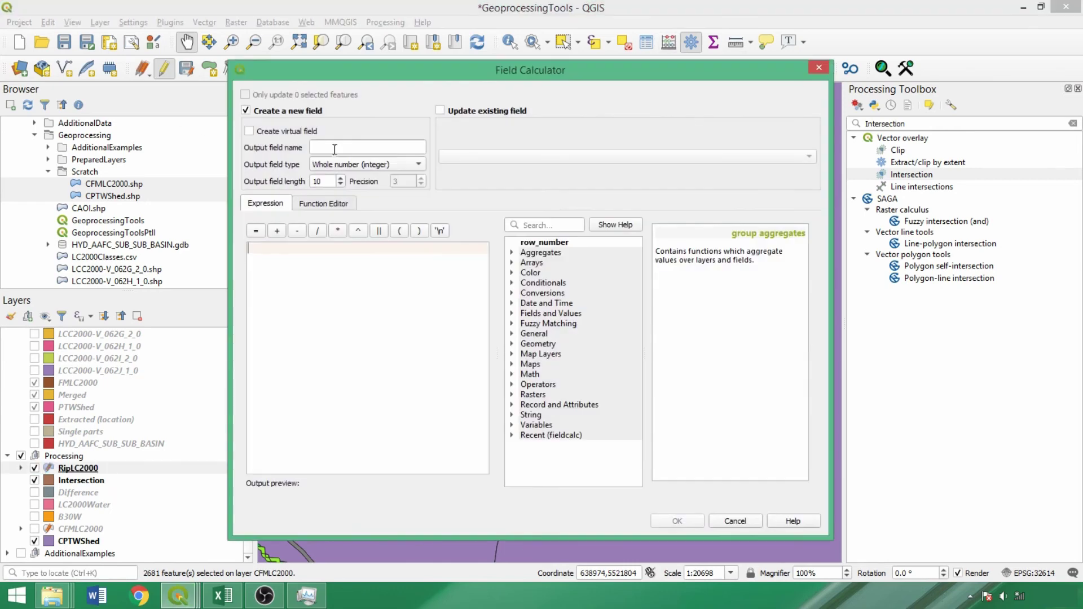
pyautogui.click(334, 149)
pyautogui.write('Prc')
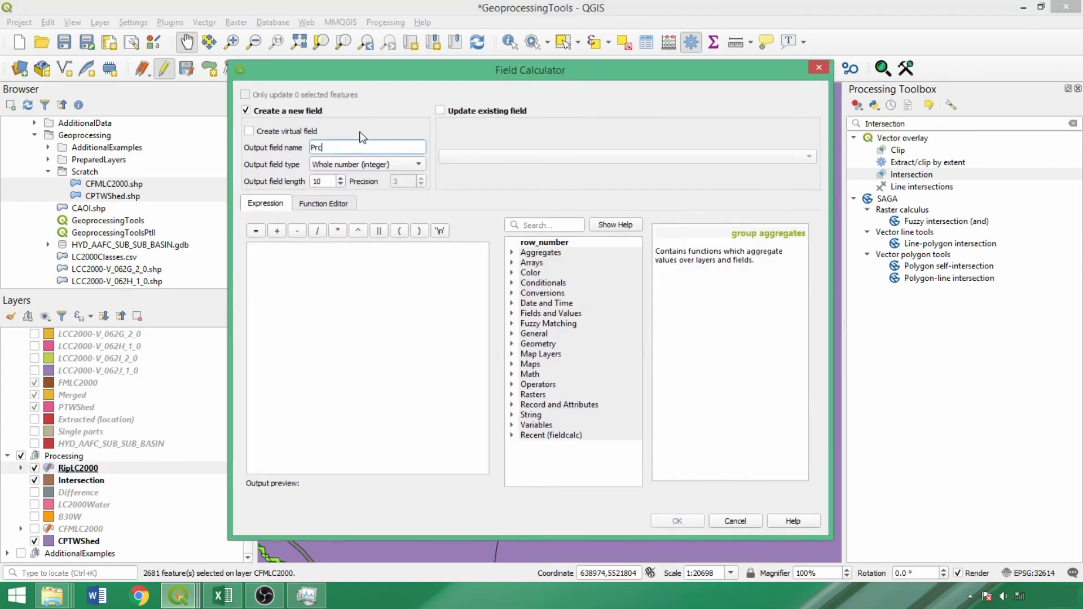
pyautogui.write('LCinRip')
pyautogui.click(361, 164)
pyautogui.click(350, 192)
pyautogui.doubleClick(321, 181)
pyautogui.write('12')
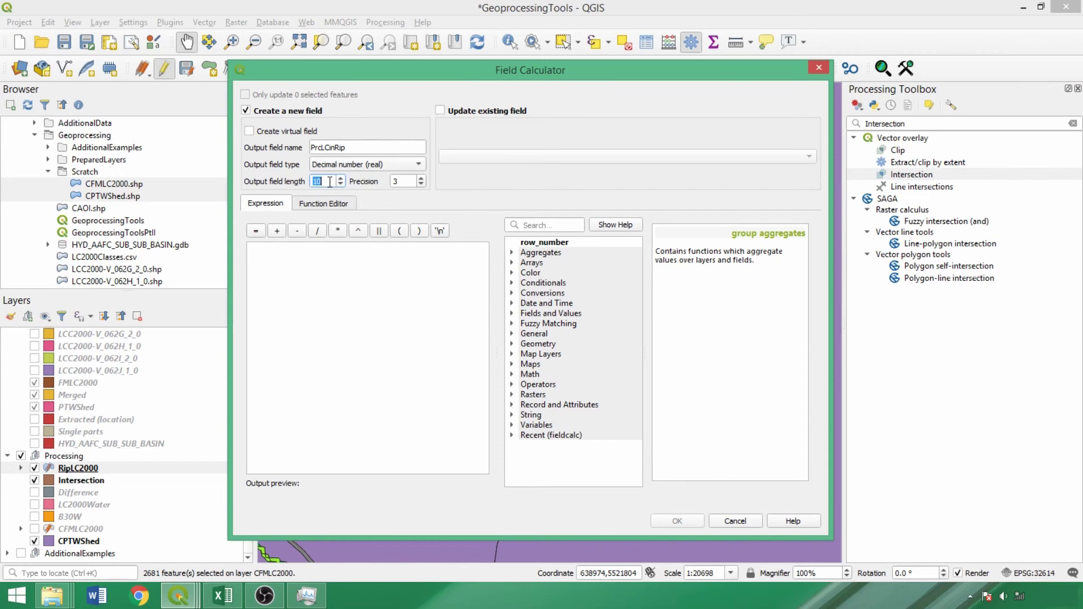
pyautogui.doubleClick(403, 181)
pyautogui.write('2')
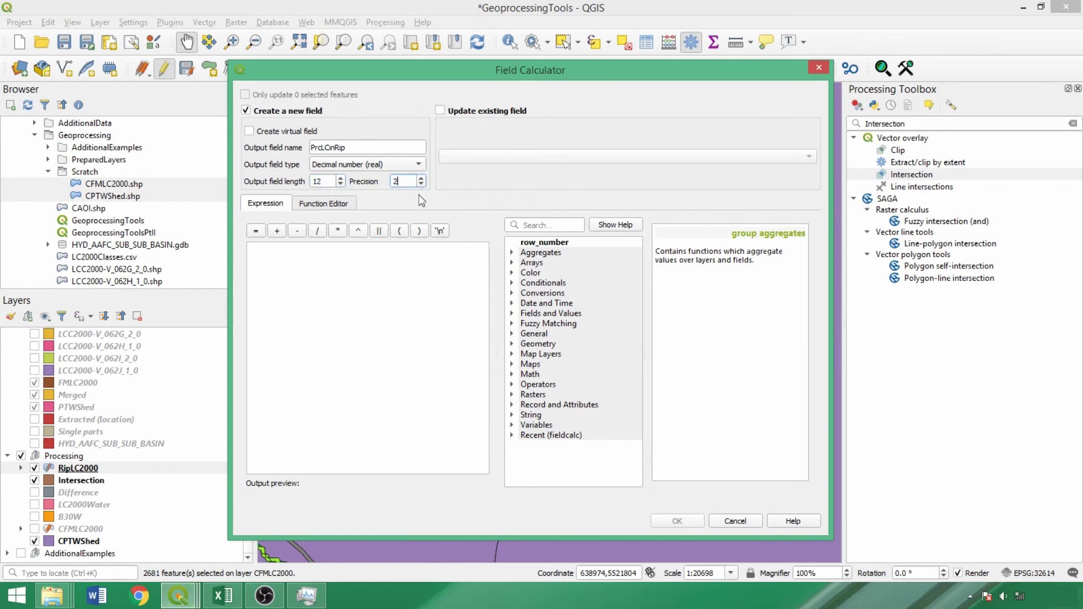
# Fill it with the expression "IAreaHA" / "FAreaHA" * 100 and create the field
pyautogui.click(515, 313)
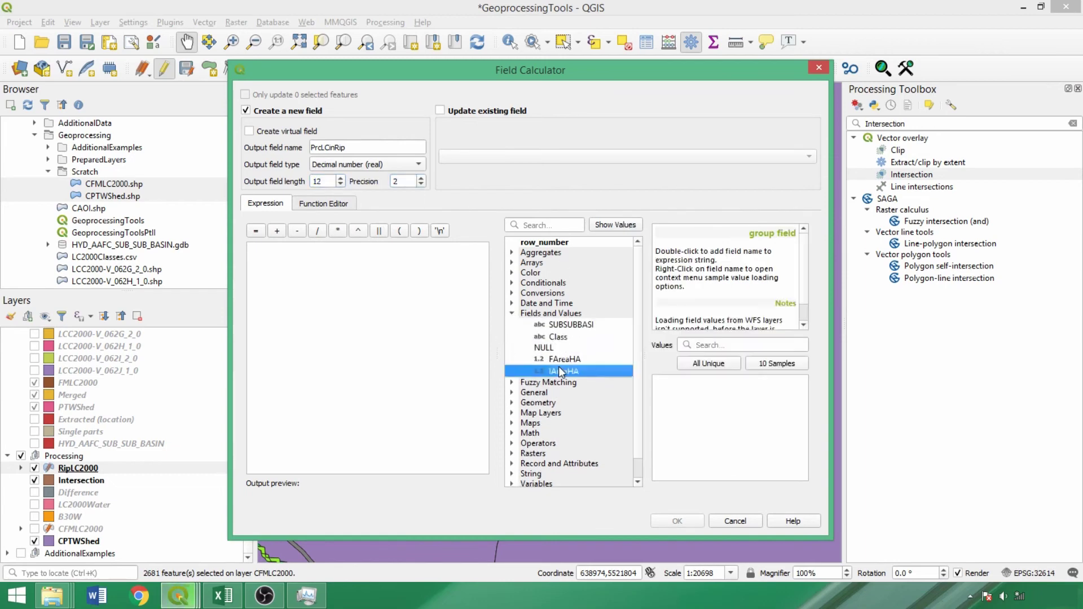
pyautogui.doubleClick(558, 371)
pyautogui.write('/')
pyautogui.doubleClick(555, 360)
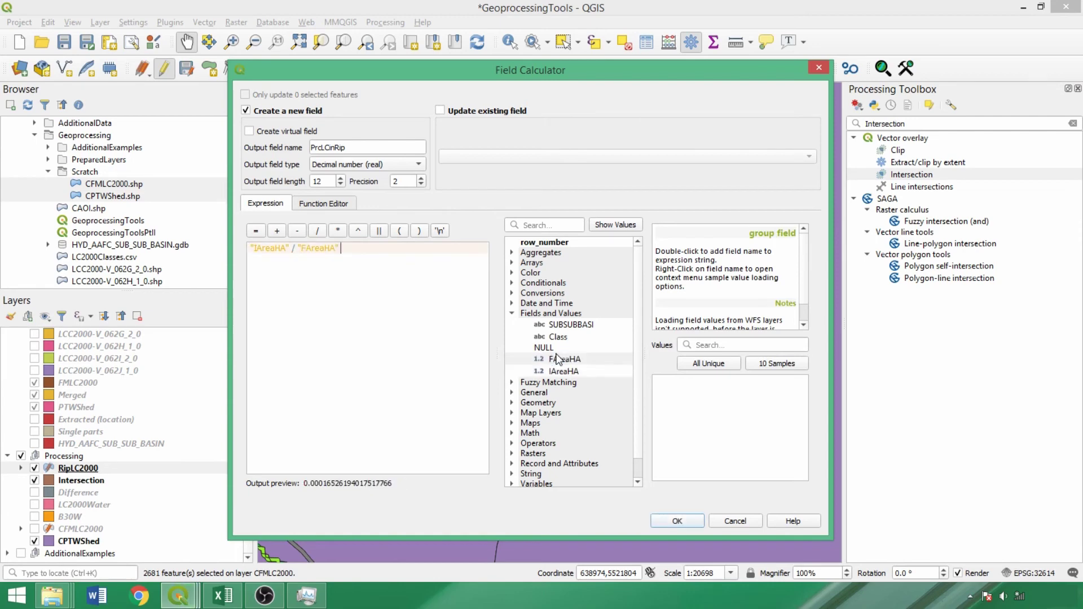
pyautogui.write('*1000')
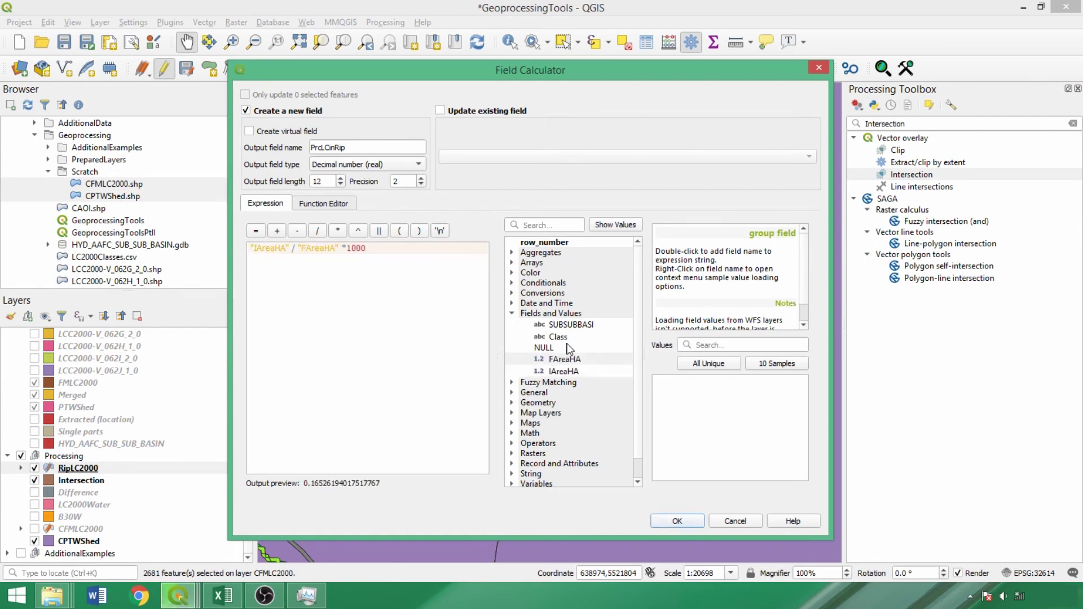
pyautogui.press('BackSpace')
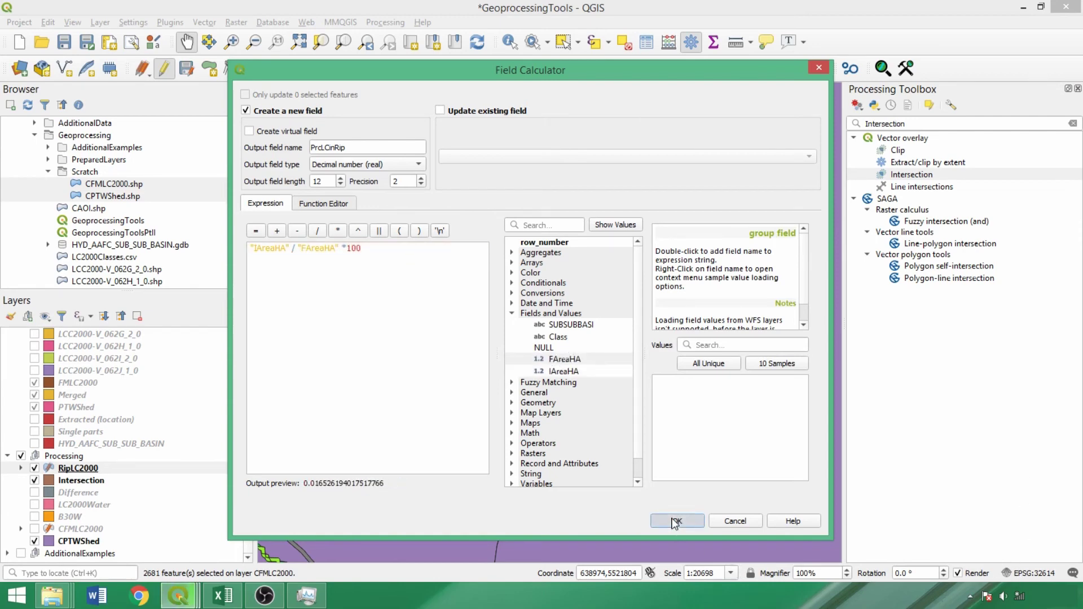
pyautogui.click(675, 521)
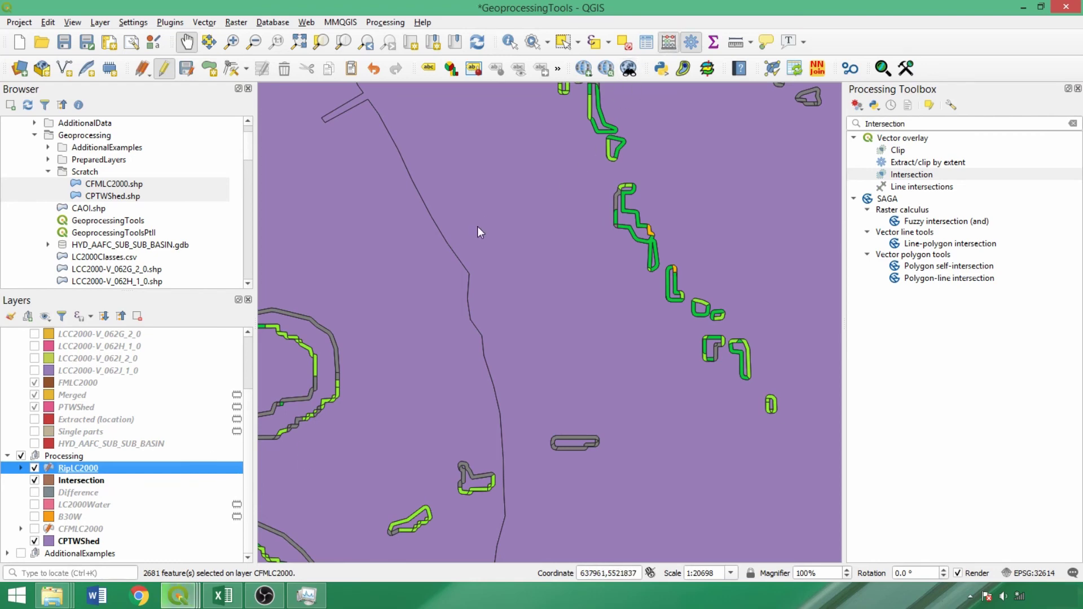
pyautogui.hotkey('ctrl', 'i')
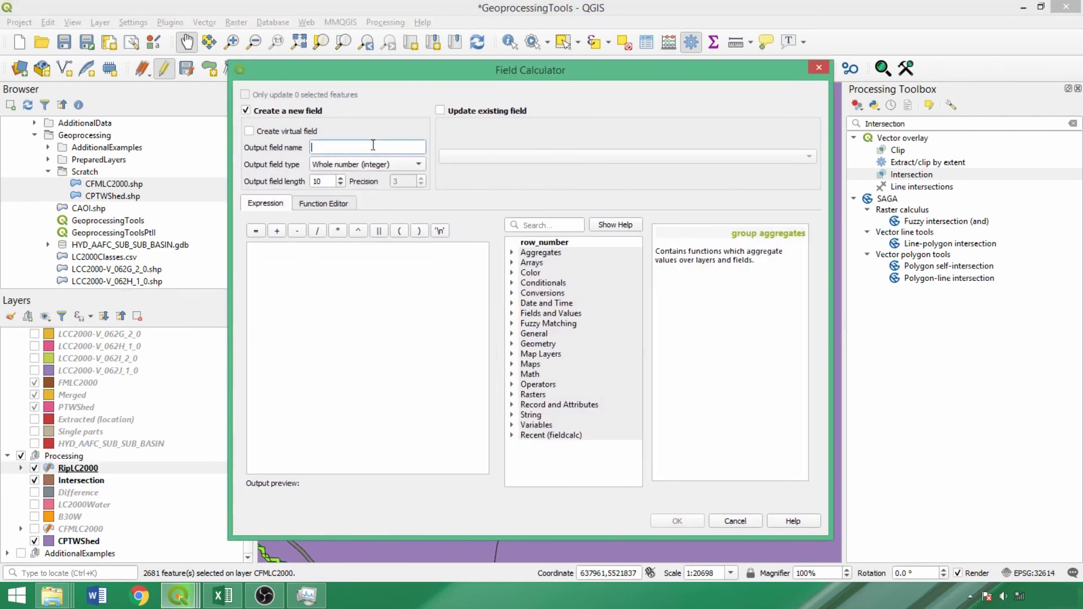
pyautogui.write('FUD')
pyautogui.press('BackSpace')
pyautogui.press('BackSpace')
pyautogui.press('BackSpace')
pyautogui.write('IL')
pyautogui.doubleClick(559, 242)
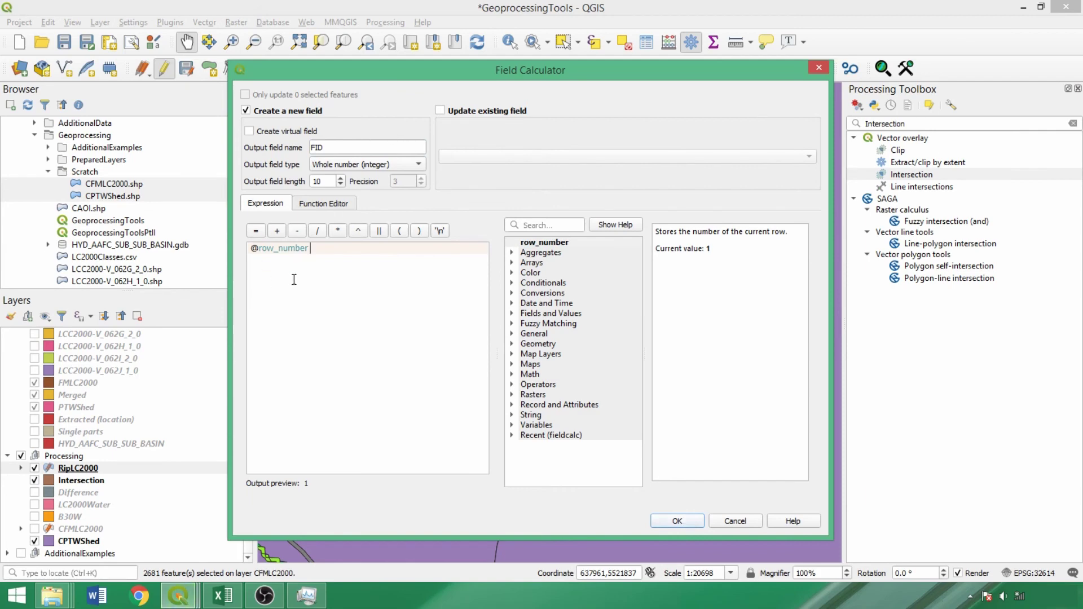
pyautogui.click(680, 519)
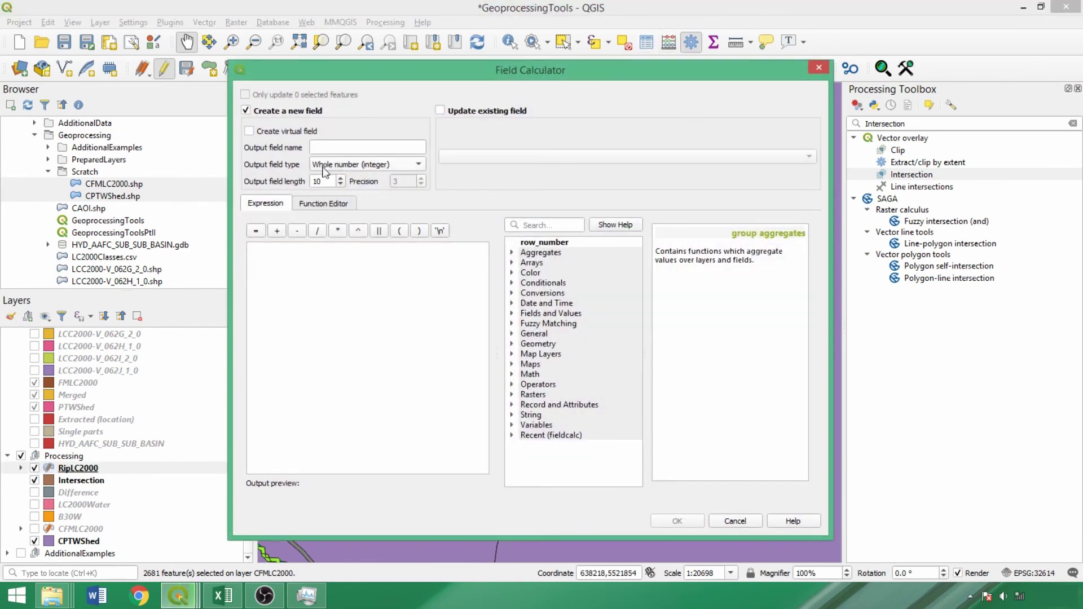
# Define a new text field UBasinLCID with length 100
pyautogui.click(324, 171)
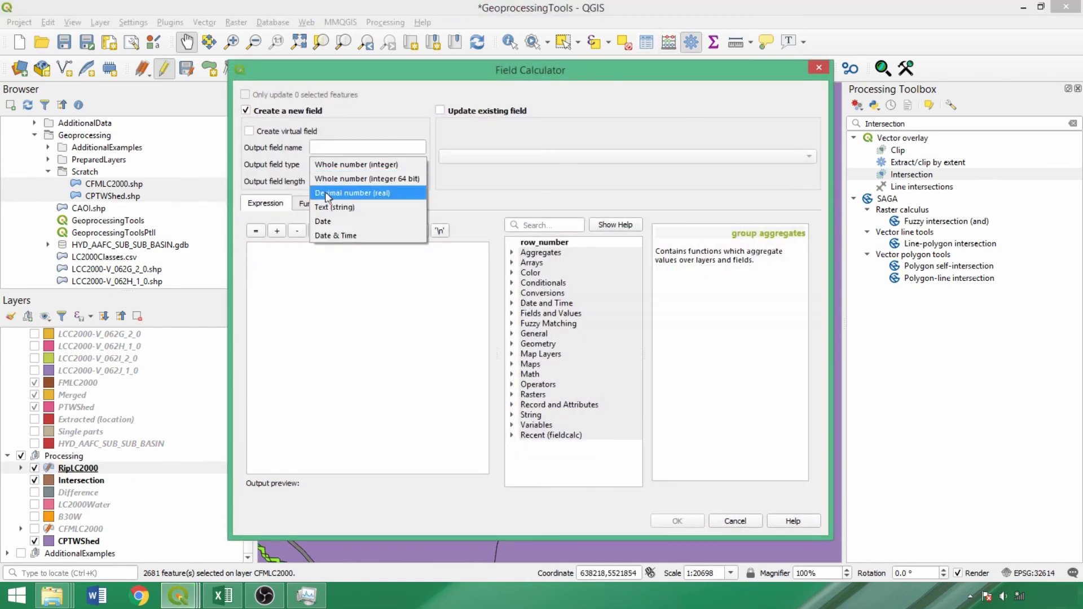
pyautogui.click(328, 206)
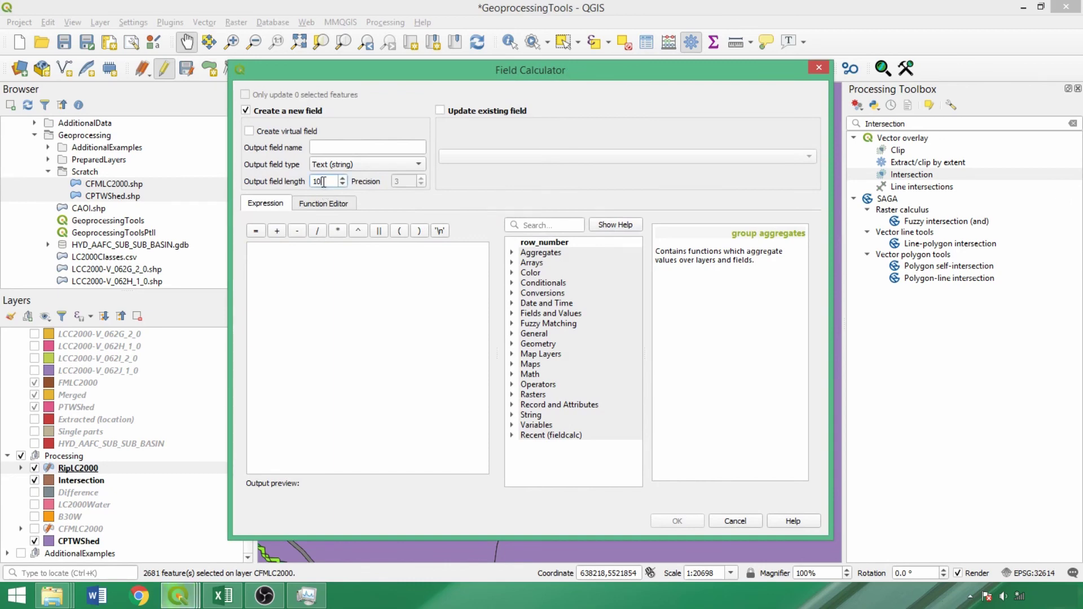
pyautogui.click(324, 181)
pyautogui.write('0')
pyautogui.click(323, 146)
pyautogui.write('U')
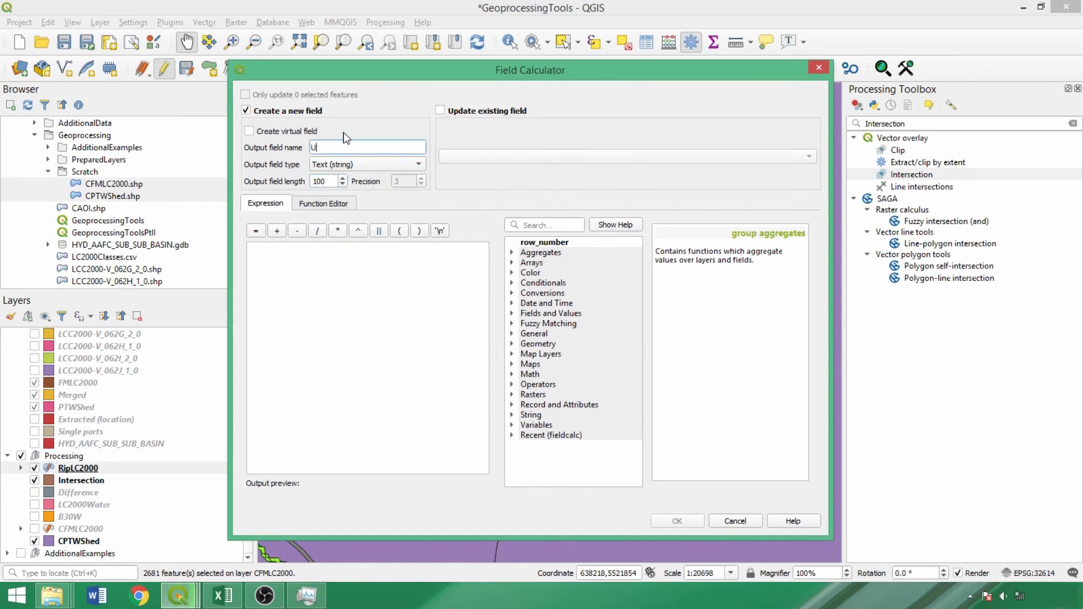
pyautogui.write('BasinLCID')
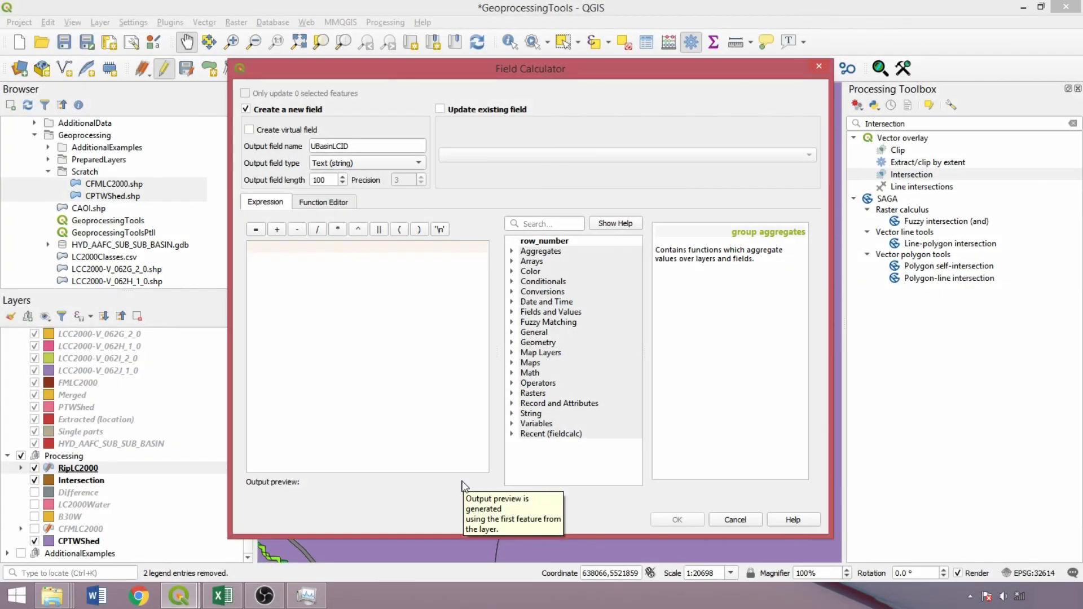
# Enter concatenate("SUBSUBBASI"||'-'||"Class", group_by:="FID") as its expression, previewing '05OE-Annual Cropland'
pyautogui.write('concaten')
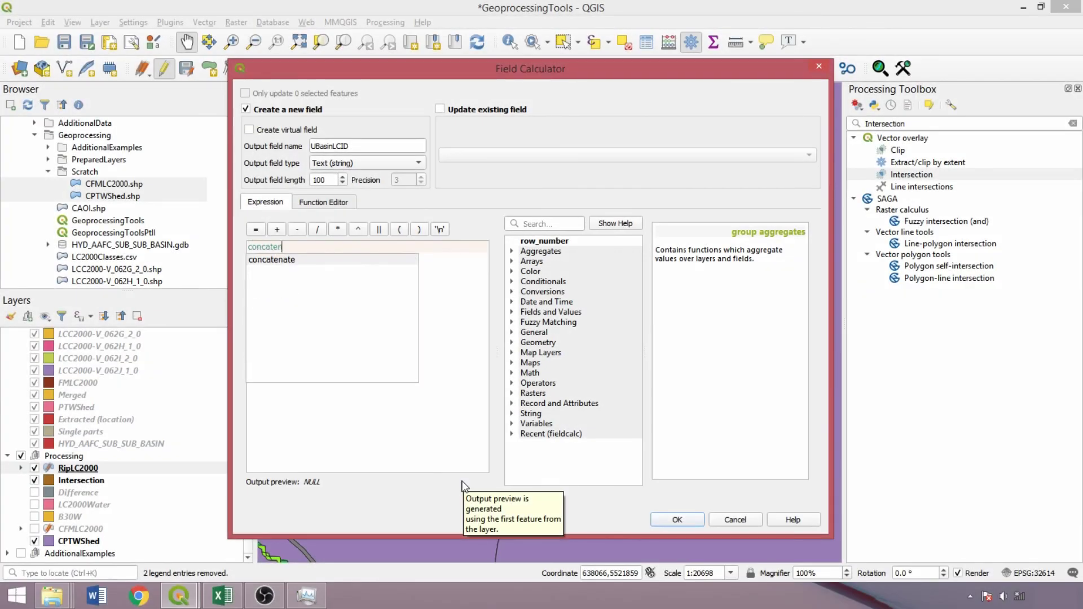
pyautogui.write('ate(')
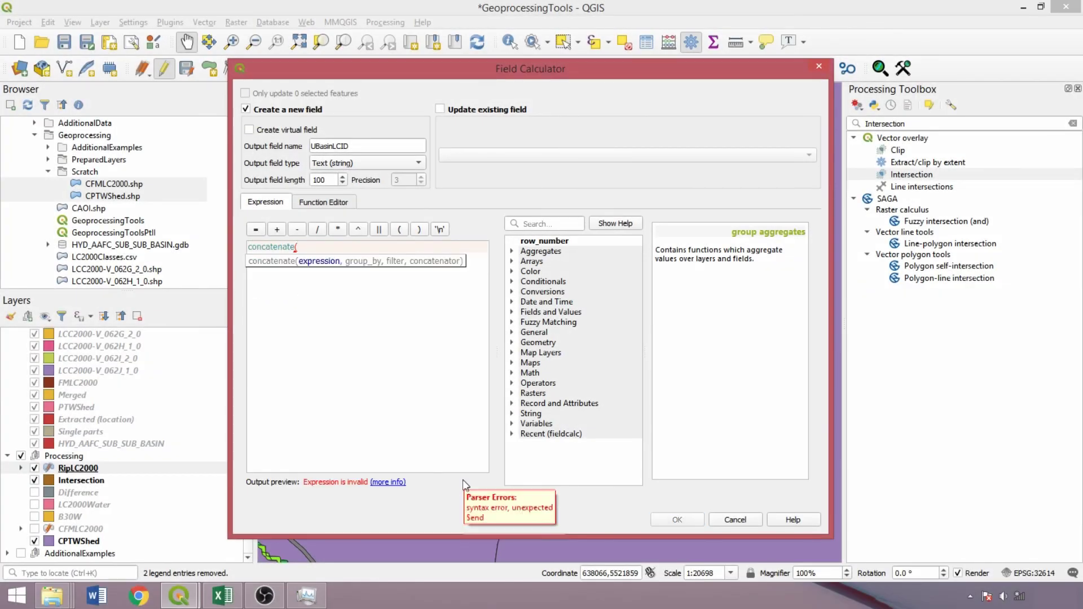
pyautogui.click(513, 312)
pyautogui.click(574, 323)
pyautogui.doubleClick(578, 327)
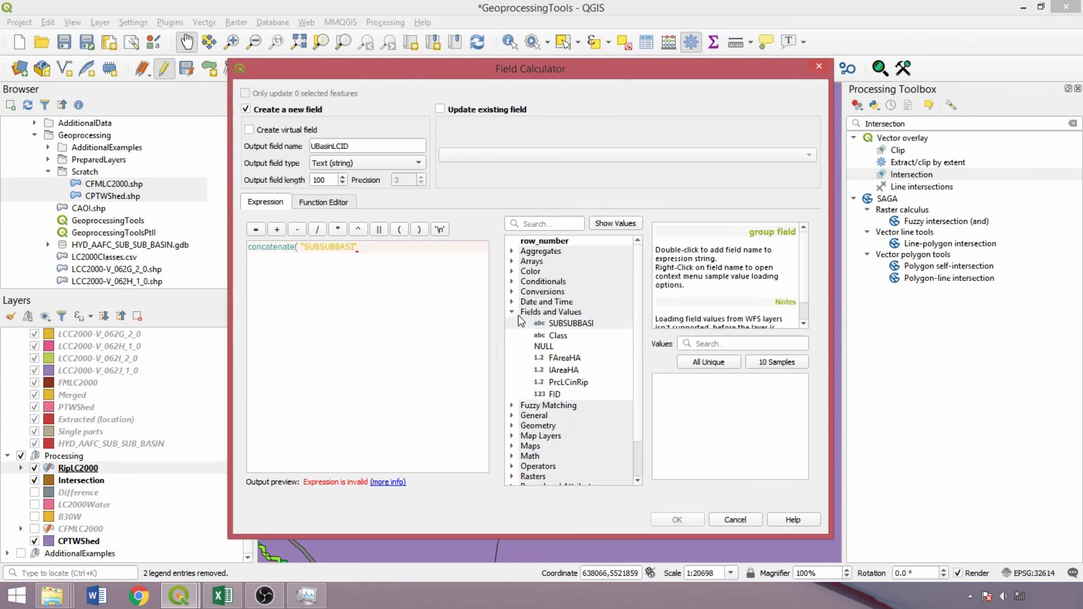
pyautogui.write("||'-'||")
pyautogui.click(575, 337)
pyautogui.doubleClick(575, 337)
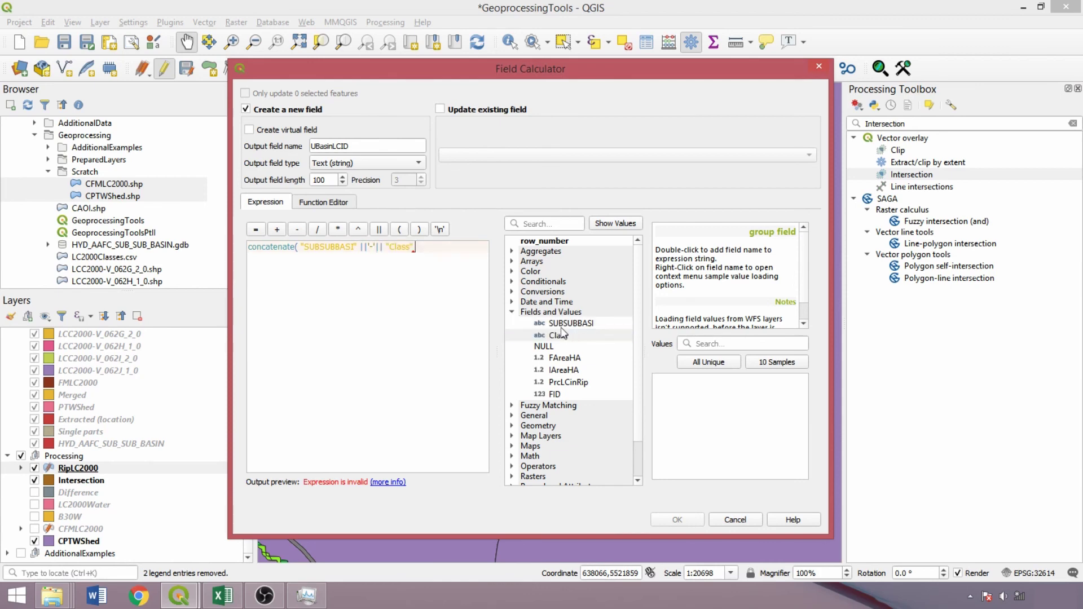
pyautogui.write(',')
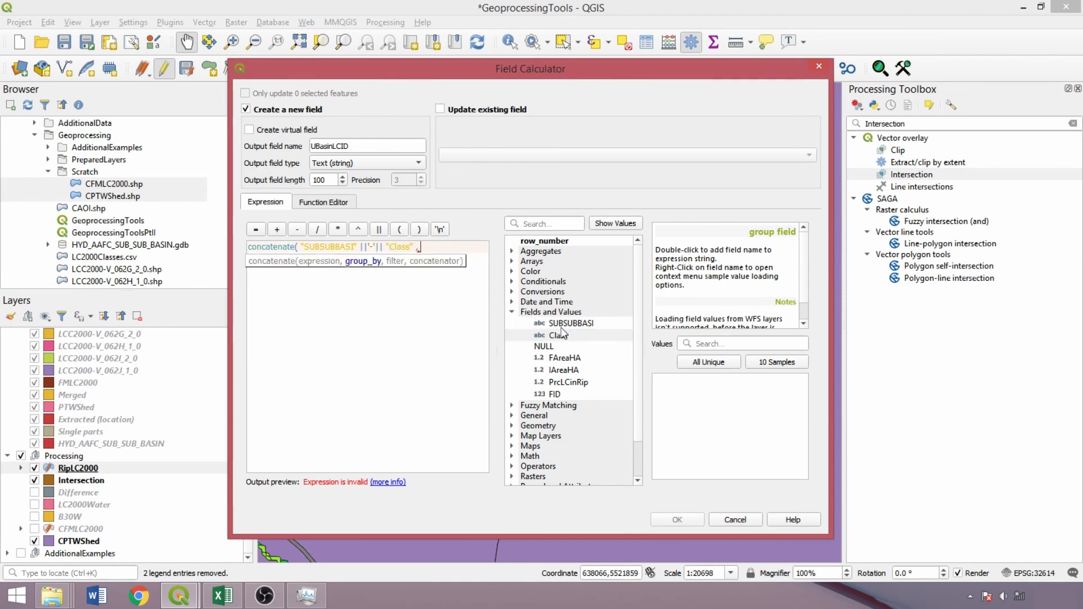
pyautogui.write(' group_by:=')
pyautogui.doubleClick(553, 394)
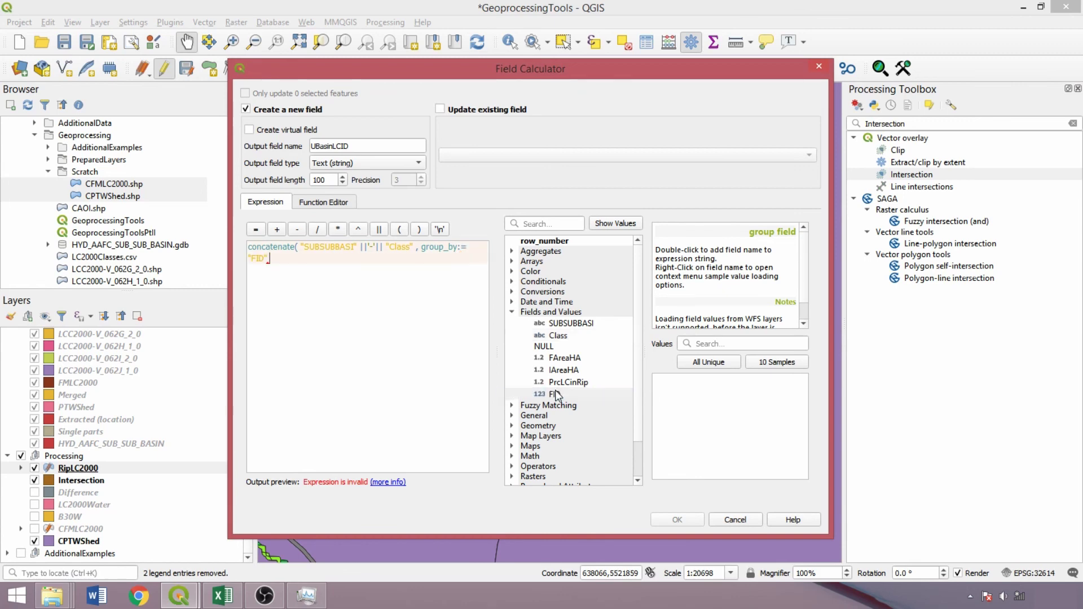
pyautogui.write(')')
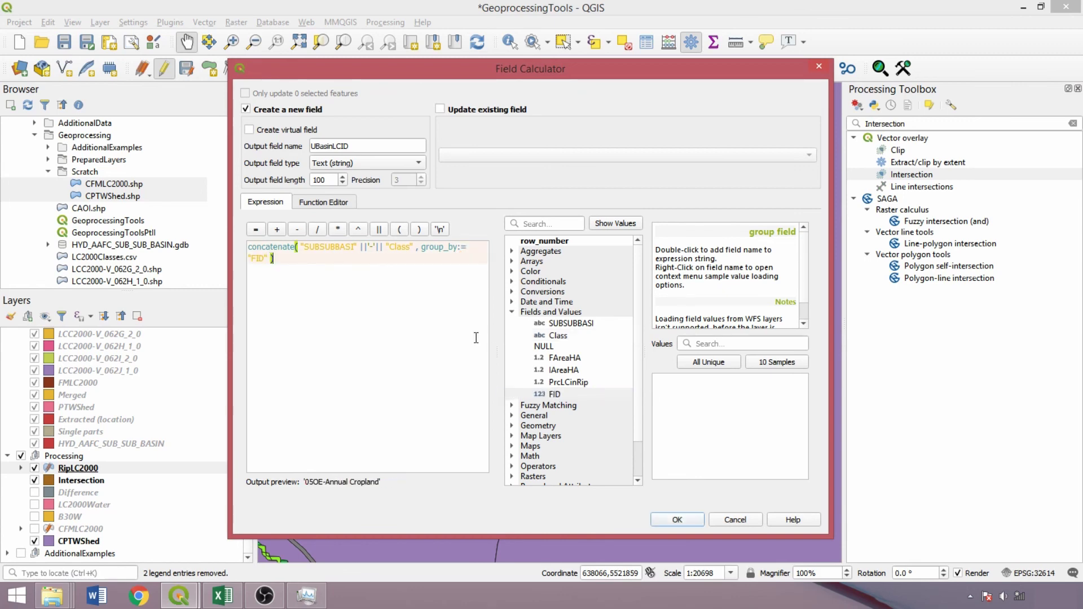